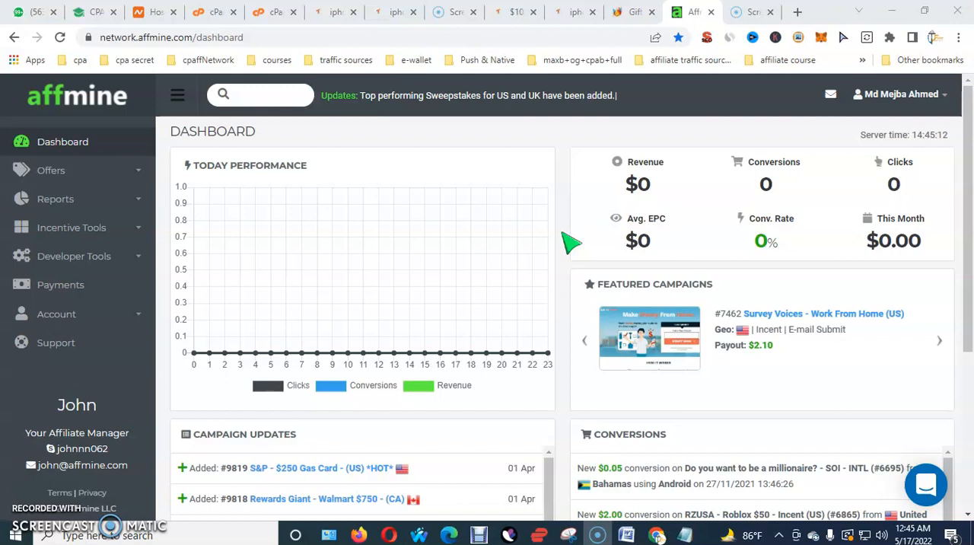
# Open the RZUSA - Roblox $50 - Incent (US) campaign from the conversions list and review its title, geo and payout
pyautogui.scroll(-3, 567, 237)
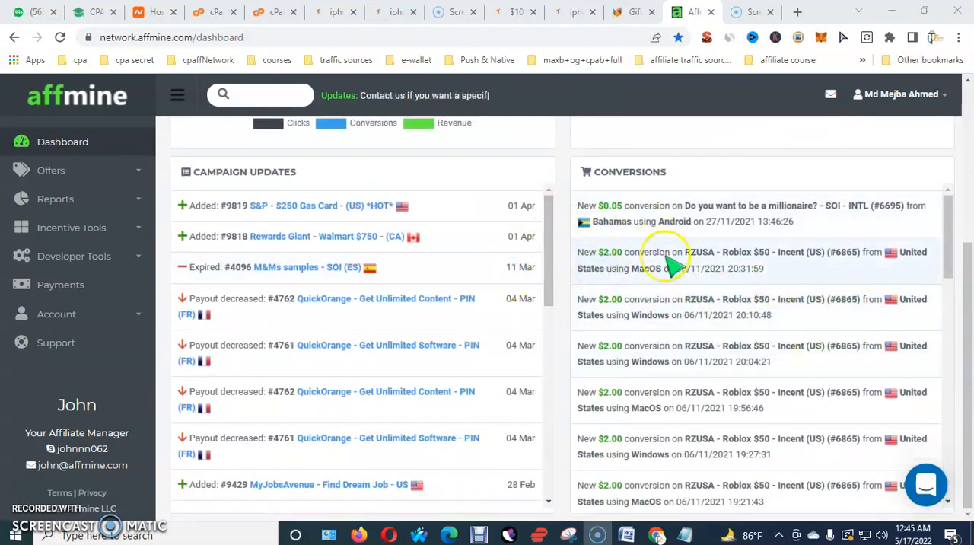
pyautogui.click(809, 256)
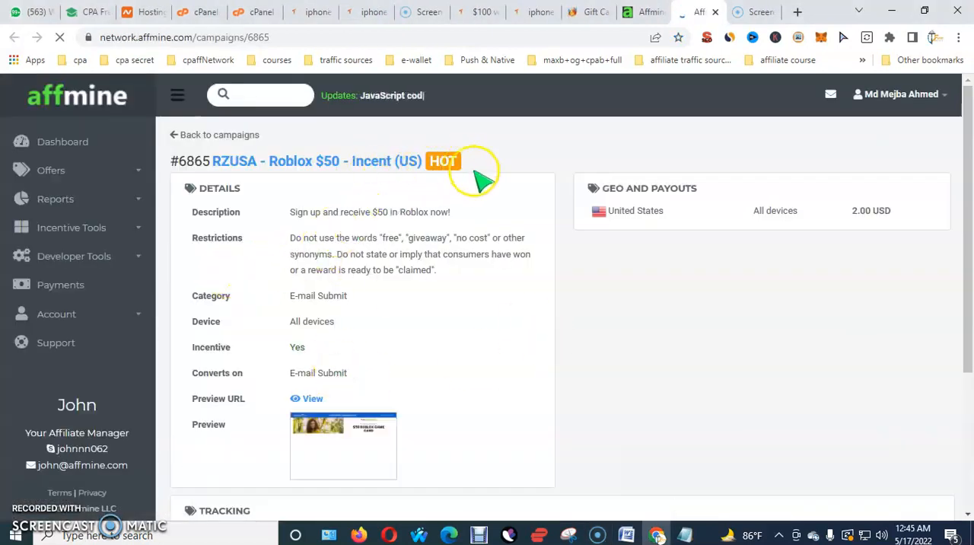
pyautogui.moveTo(894, 213); pyautogui.dragTo(591, 221)
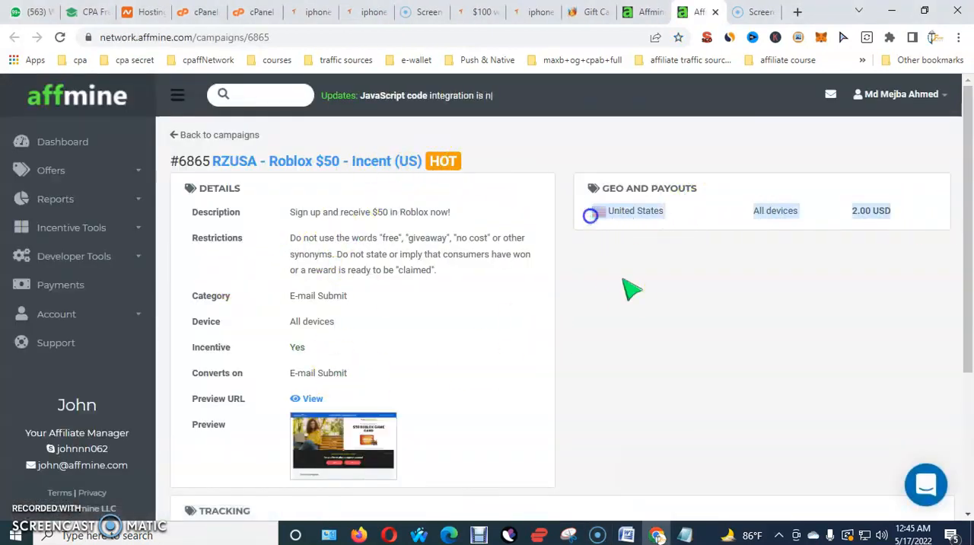
pyautogui.click(628, 284)
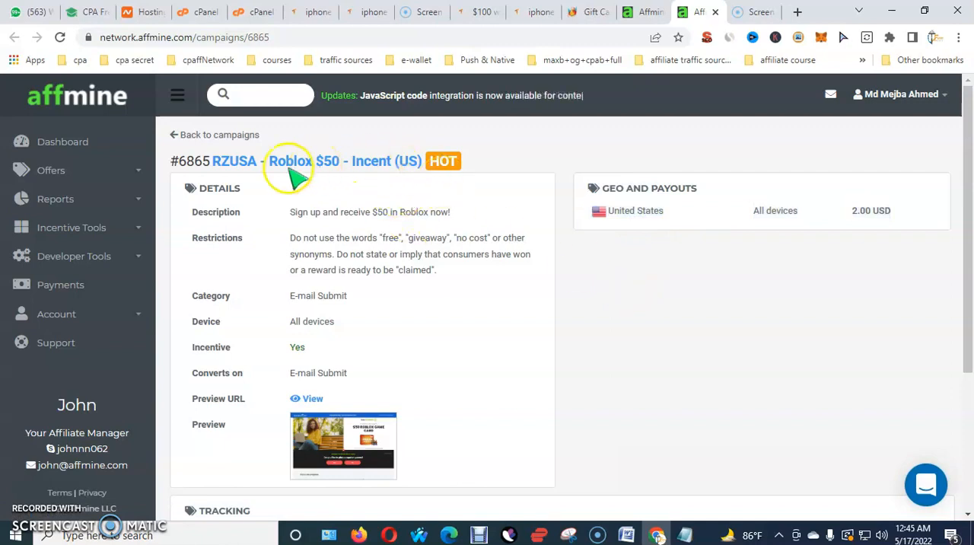
pyautogui.moveTo(424, 161); pyautogui.dragTo(187, 162)
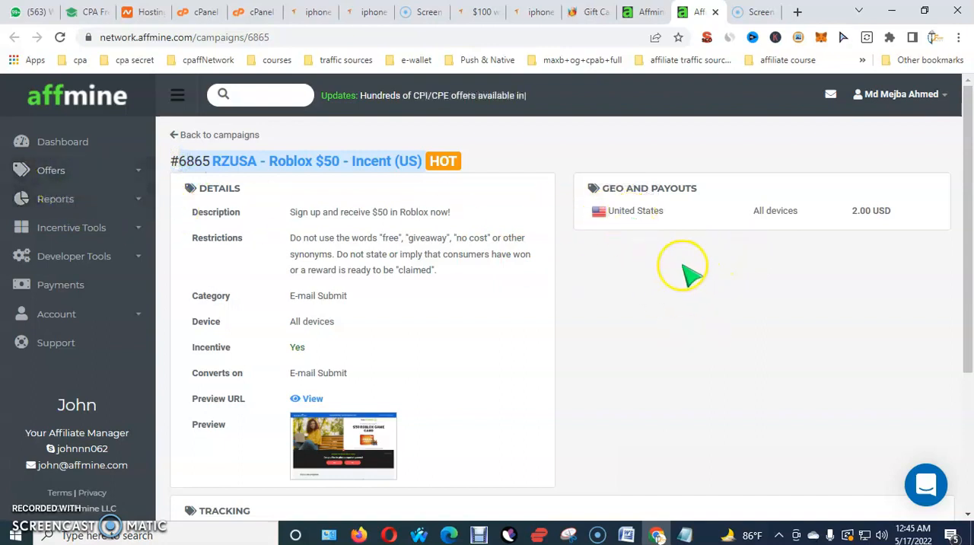
# Return to the dashboard and start creating a new content locker from the incentive tools
pyautogui.click(92, 148)
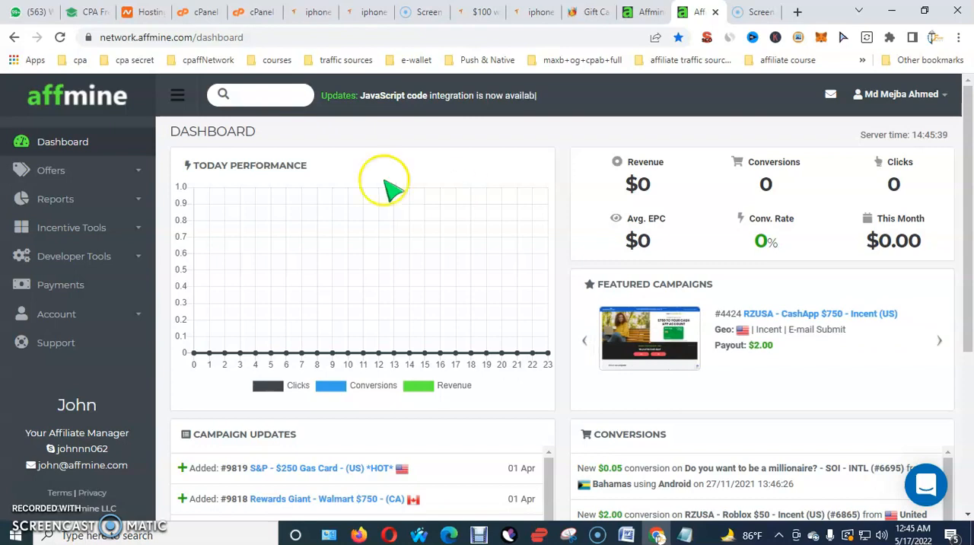
pyautogui.click(146, 231)
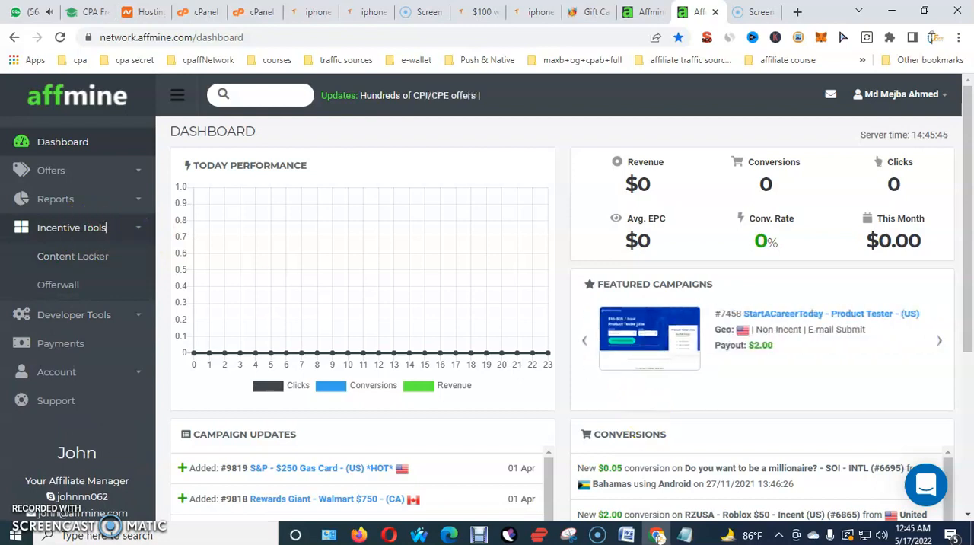
pyautogui.hotkey('alt', 'p')
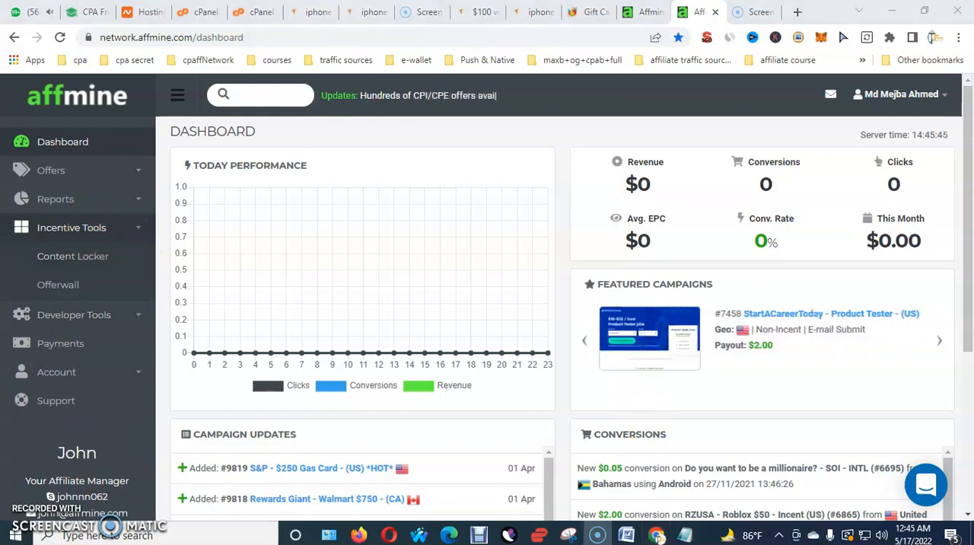
pyautogui.moveTo(124, 284); pyautogui.dragTo(150, 302)
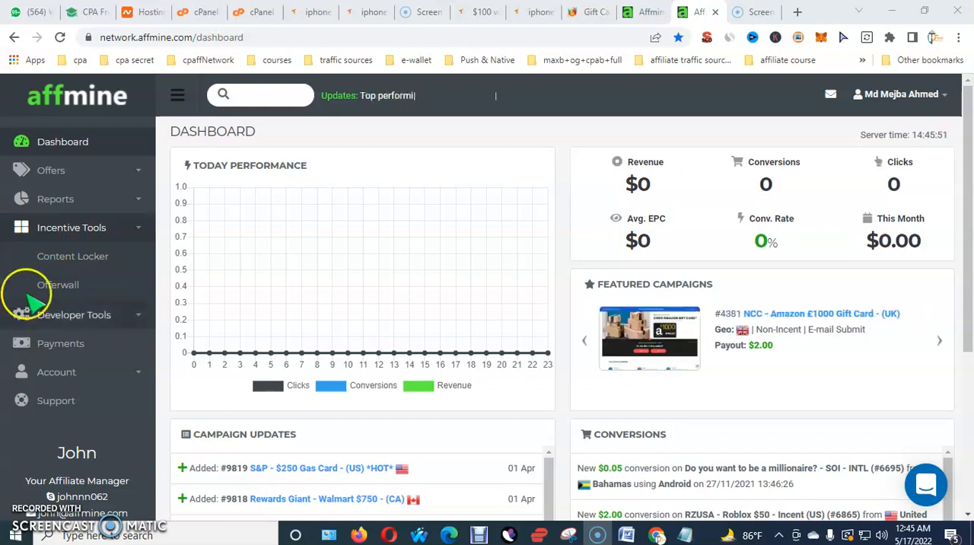
pyautogui.click(71, 256)
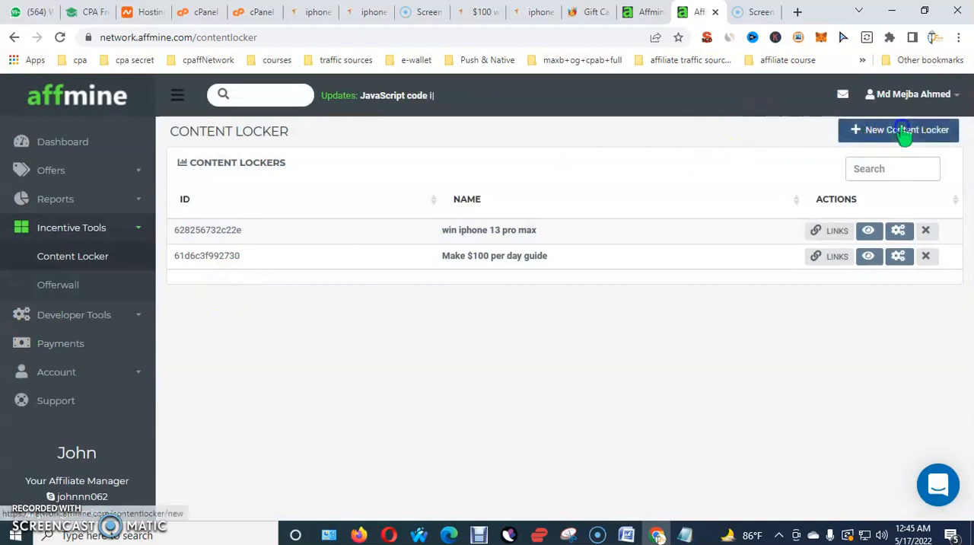
pyautogui.click(904, 132)
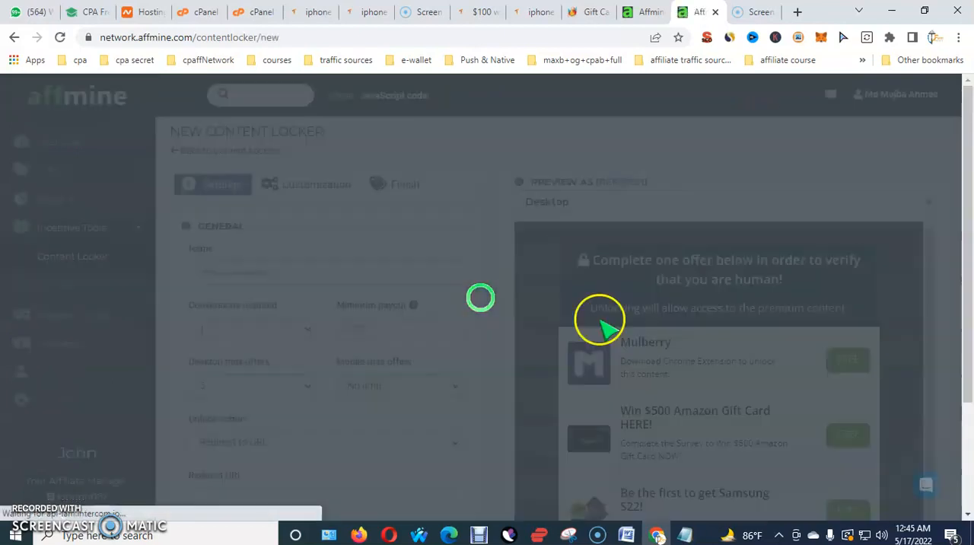
# Look over the general settings and the desktop preview of the new content locker
pyautogui.scroll(-2, 849, 281)
pyautogui.scroll(-2, 970, 283)
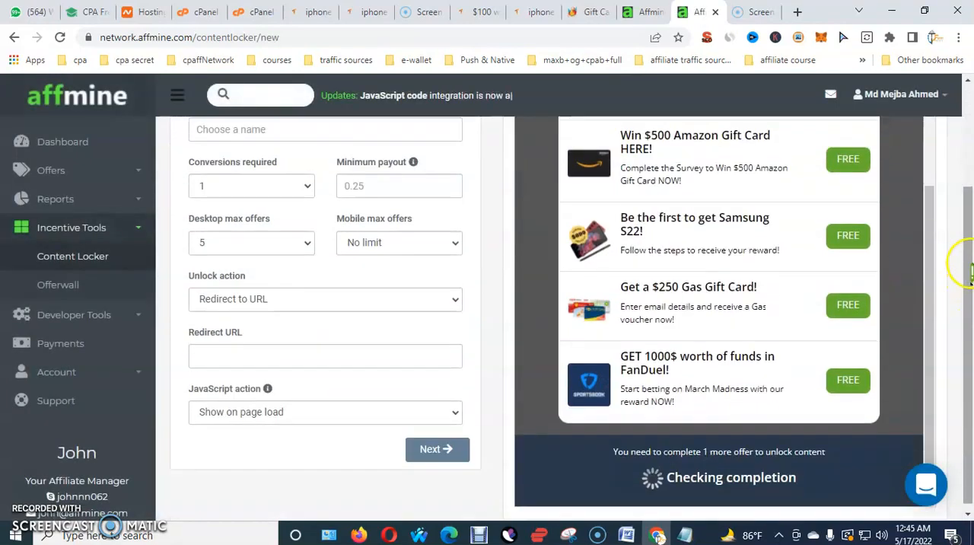
pyautogui.scroll(3, 765, 310)
pyautogui.scroll(-2, 770, 306)
pyautogui.scroll(2, 768, 304)
pyautogui.scroll(1, 392, 308)
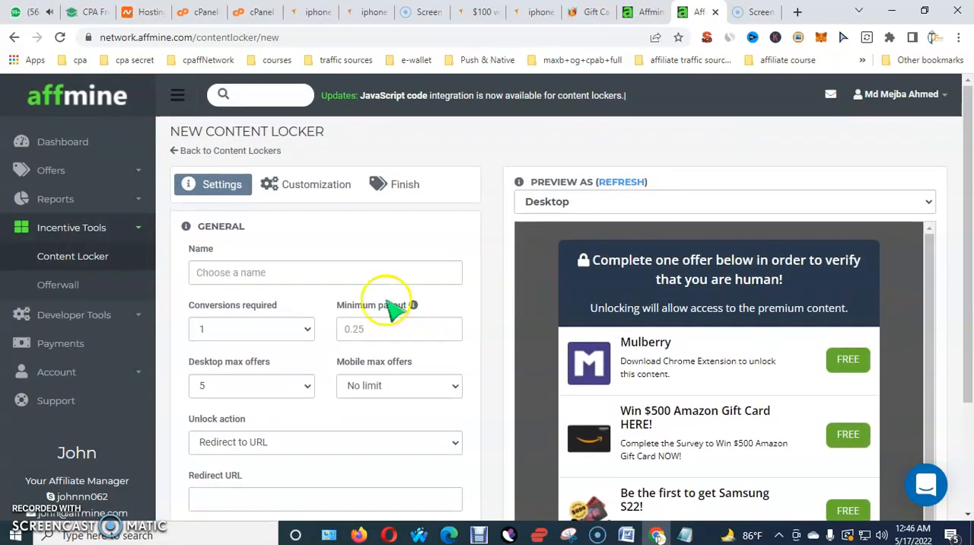
pyautogui.click(337, 272)
pyautogui.click(401, 233)
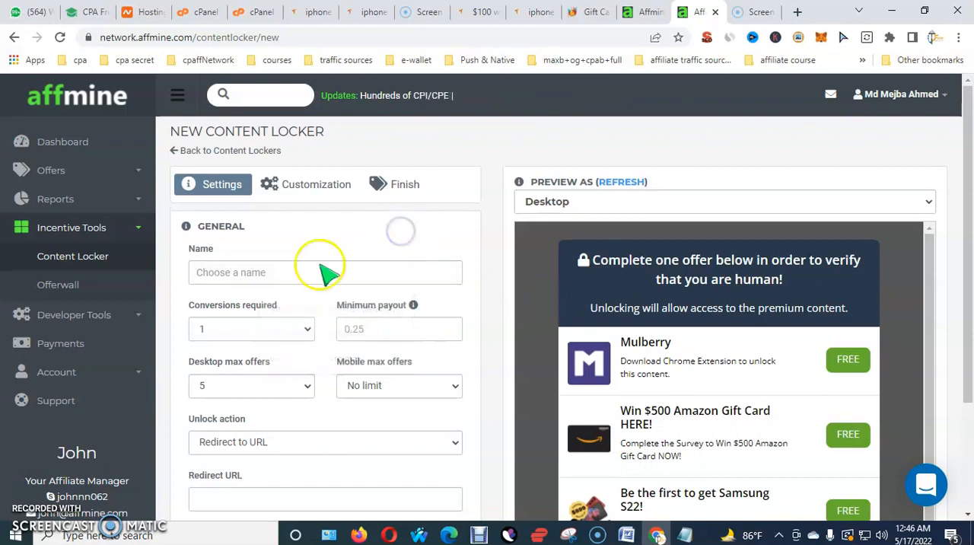
# Switch to the allcode.xyz gift card site, open its Amazon gift card page and look through it
pyautogui.click(590, 12)
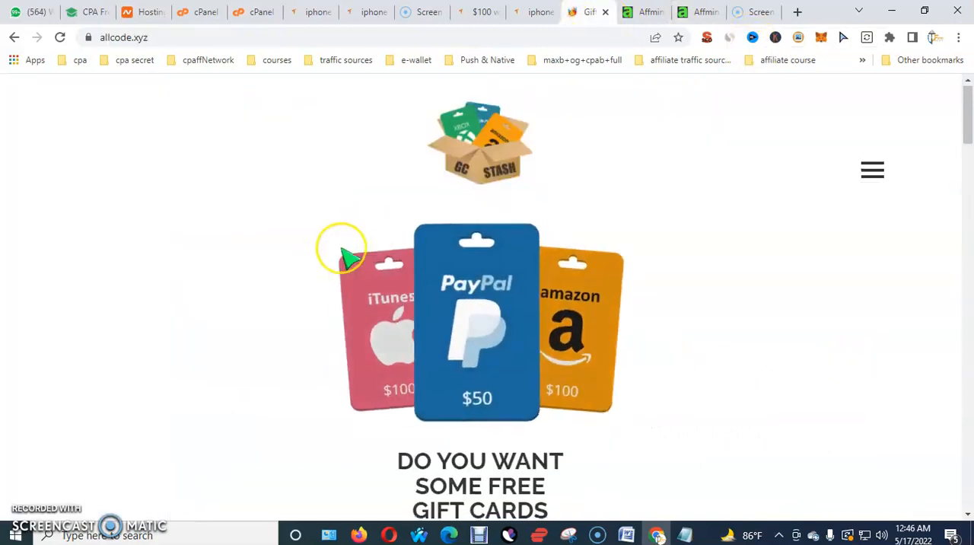
pyautogui.scroll(-10, 344, 253)
pyautogui.scroll(-3, 427, 304)
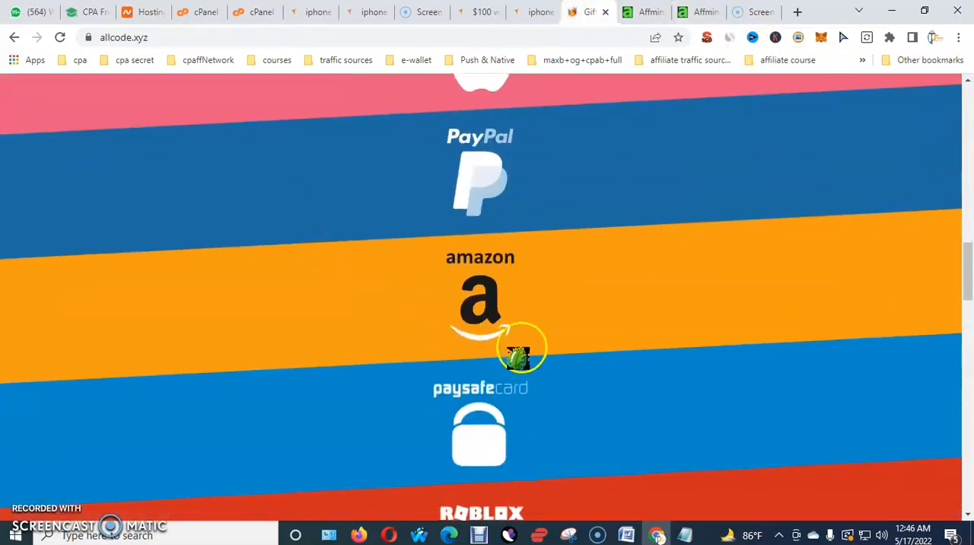
pyautogui.moveTo(466, 305)
pyautogui.click(534, 371)
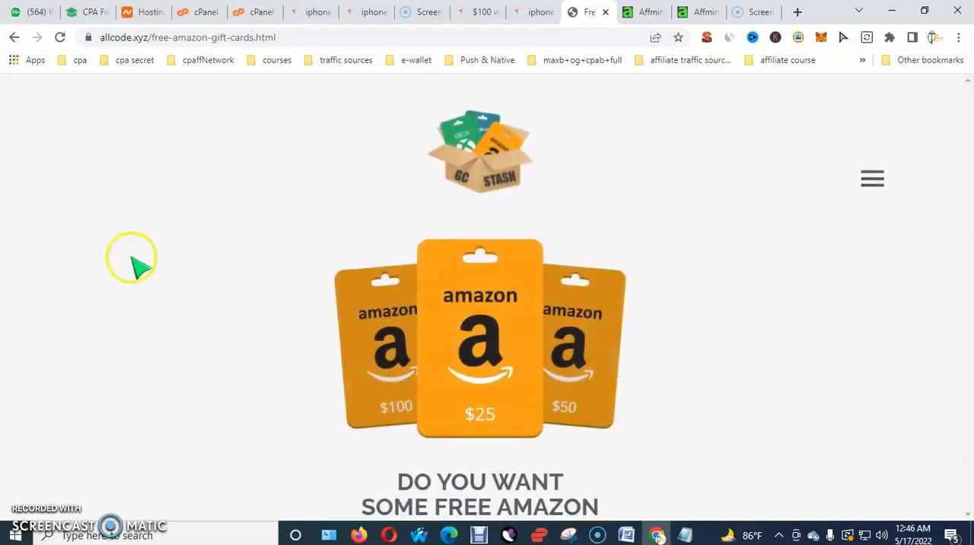
pyautogui.scroll(-4, 609, 344)
pyautogui.scroll(-3, 606, 348)
pyautogui.scroll(7, 587, 348)
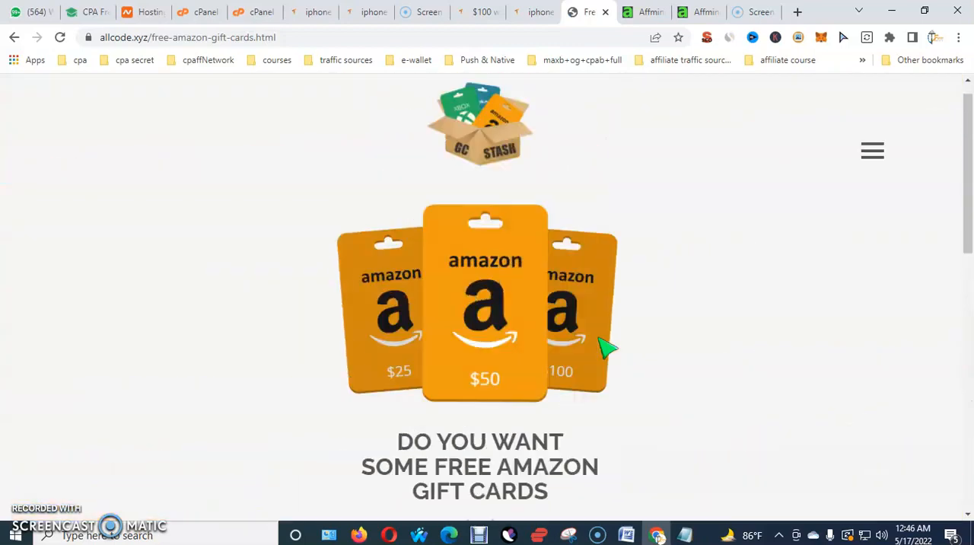
pyautogui.scroll(-6, 609, 347)
pyautogui.scroll(-3, 482, 224)
pyautogui.scroll(10, 482, 225)
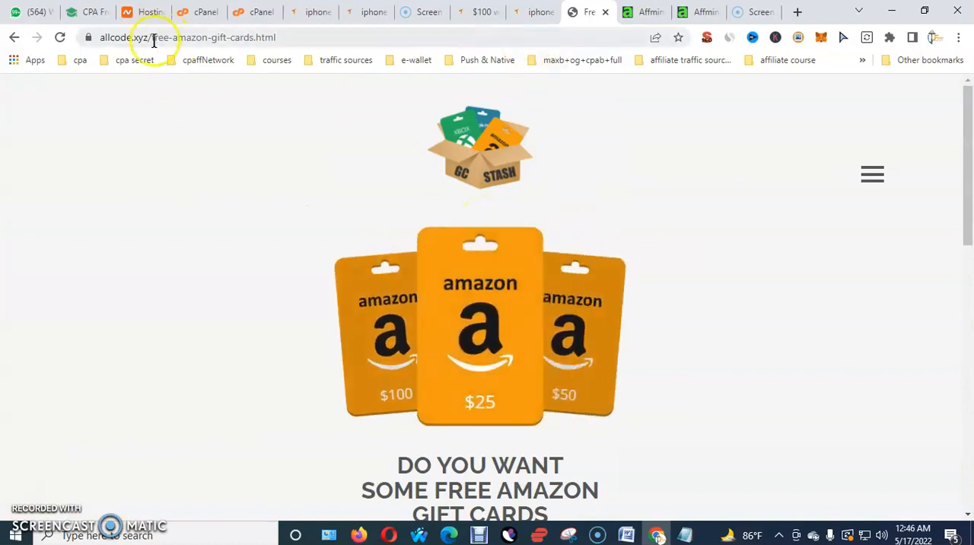
# Go back to the gift card site's home page and look through the gift card brands it lists
pyautogui.click(15, 38)
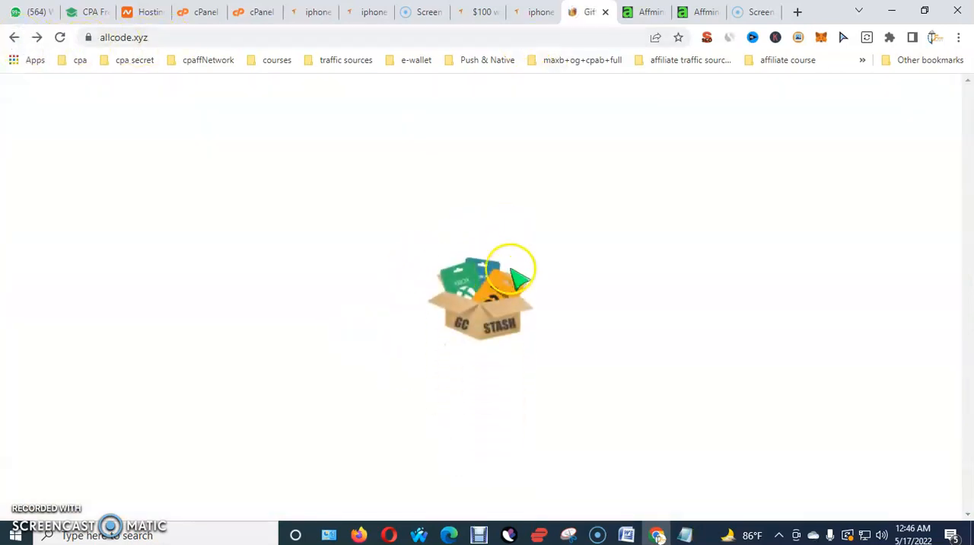
pyautogui.scroll(-3, 482, 274)
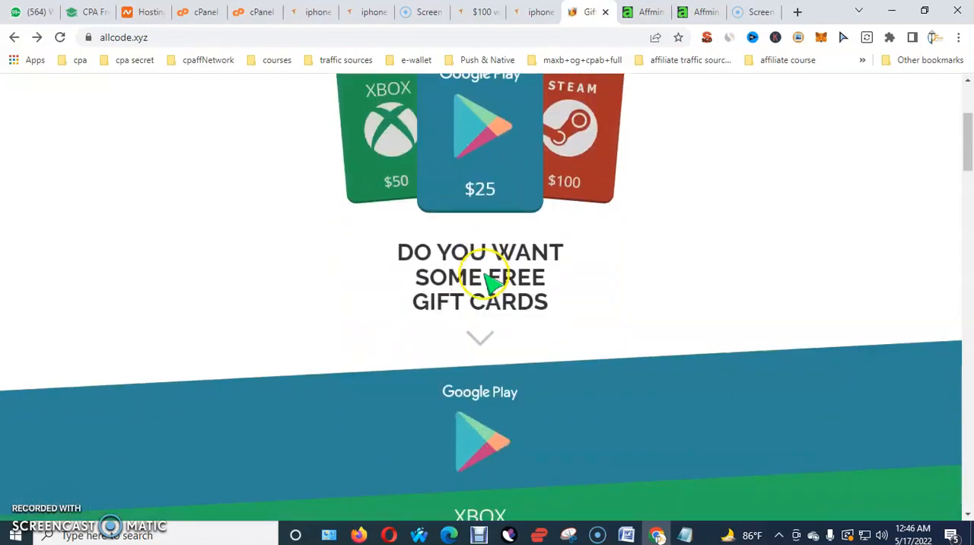
pyautogui.scroll(-1, 484, 194)
pyautogui.scroll(-4, 487, 190)
pyautogui.scroll(3, 499, 222)
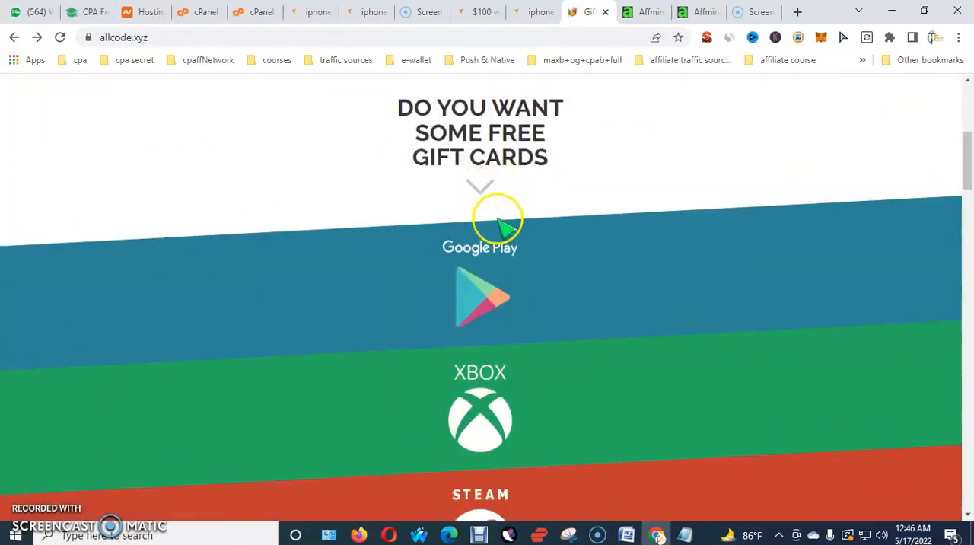
pyautogui.scroll(-4, 490, 282)
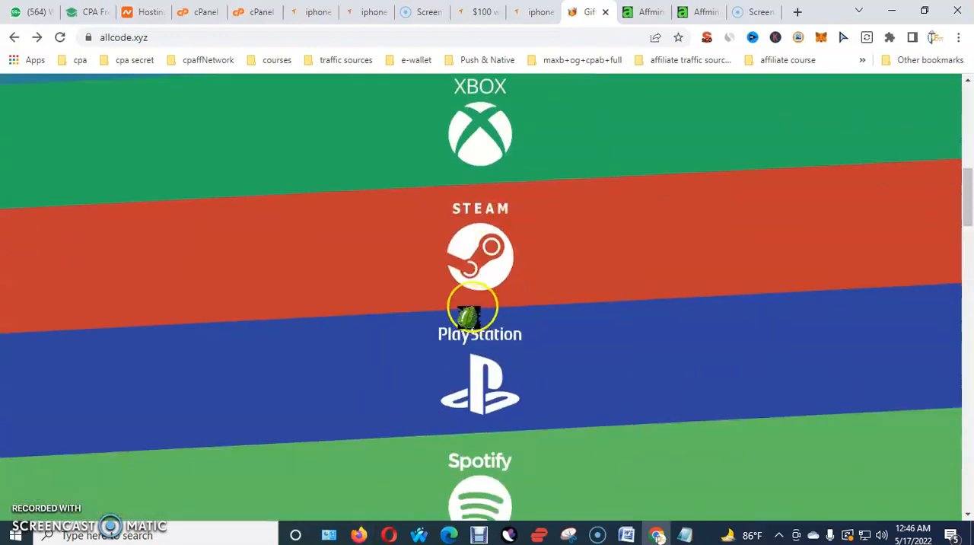
pyautogui.scroll(-6, 482, 285)
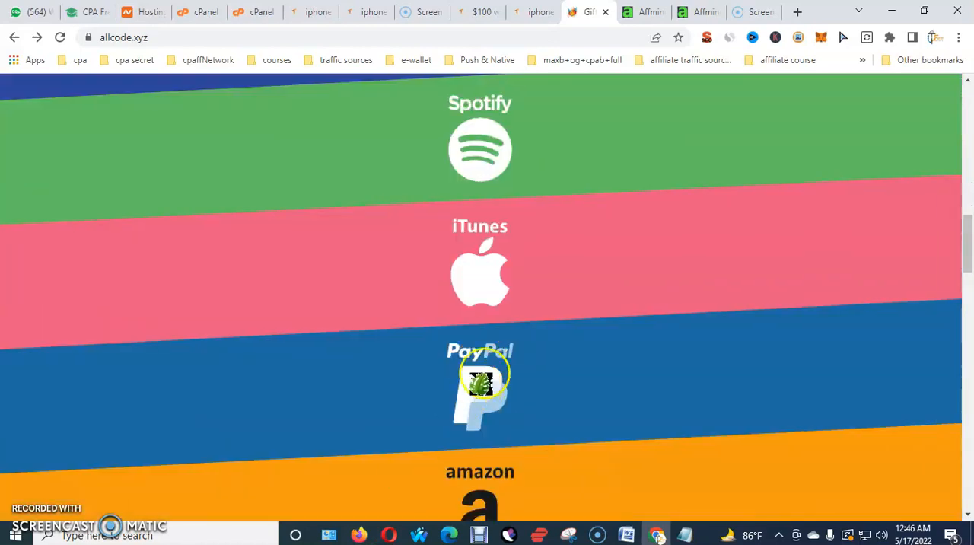
pyautogui.scroll(-4, 536, 392)
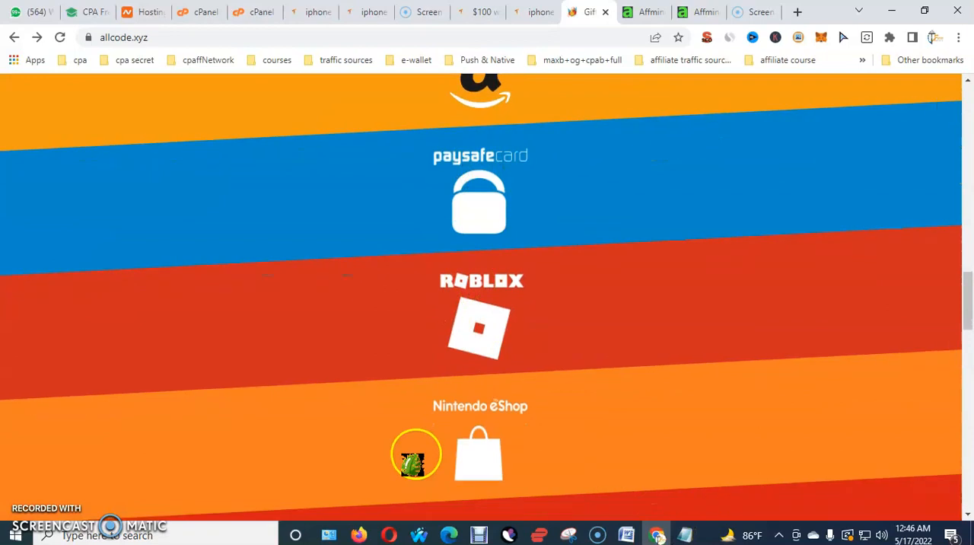
pyautogui.scroll(-4, 462, 258)
pyautogui.scroll(20, 474, 122)
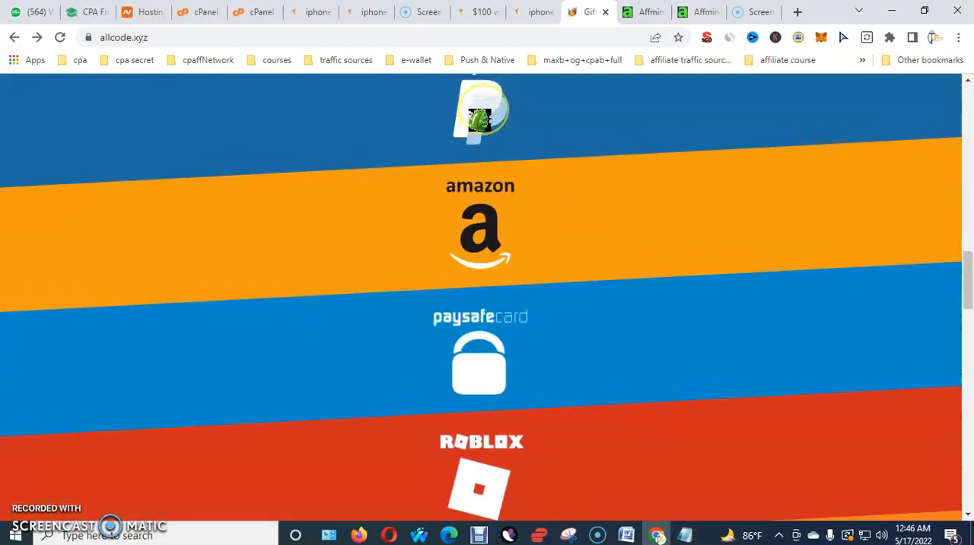
pyautogui.scroll(3, 478, 118)
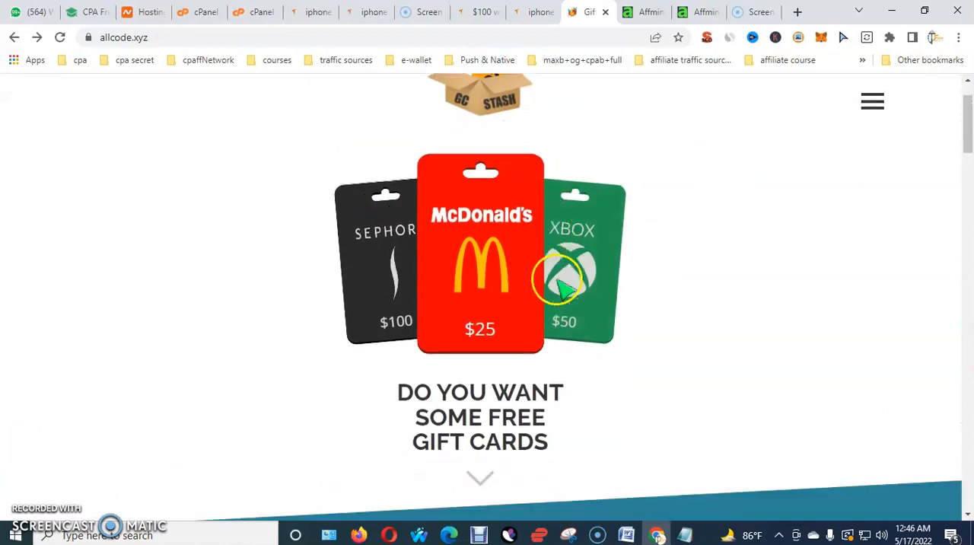
pyautogui.scroll(-3, 563, 281)
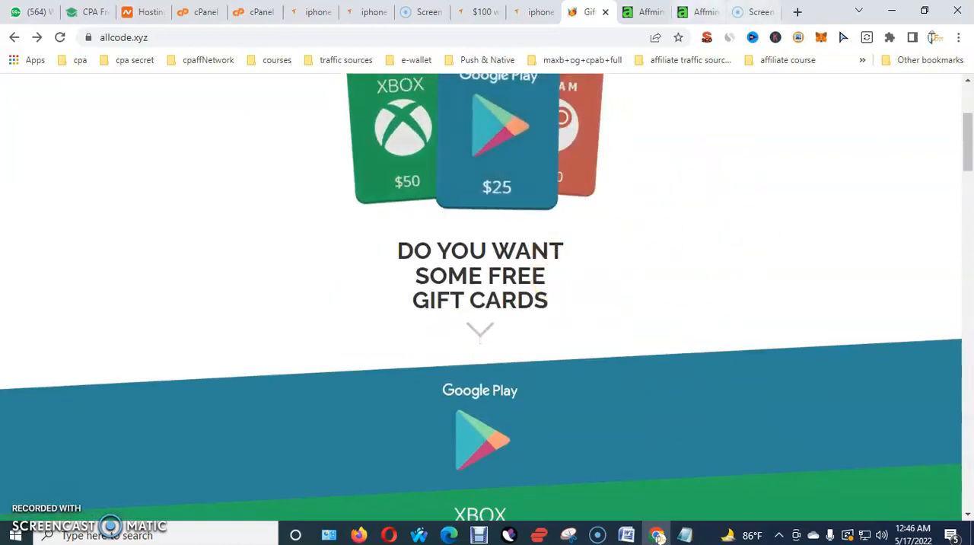
pyautogui.scroll(-3, 479, 348)
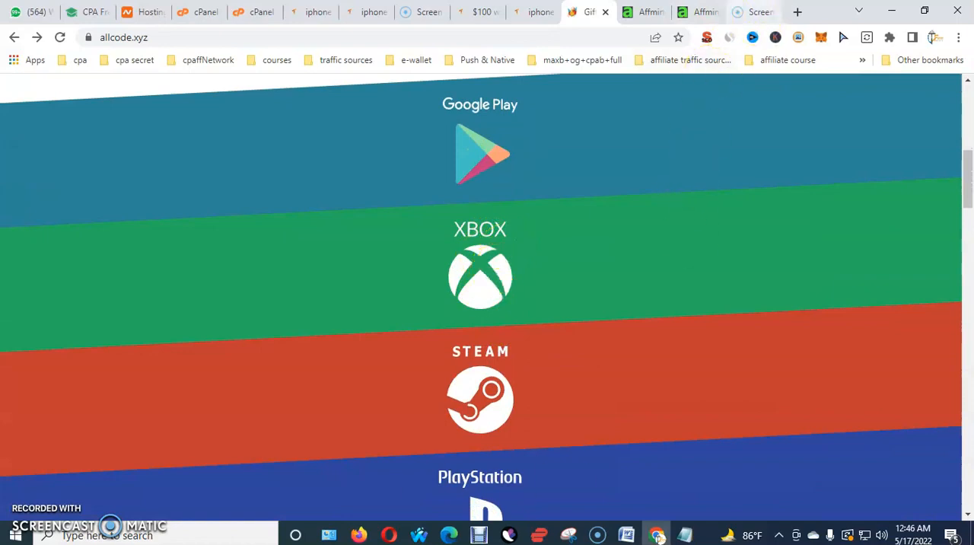
# Return to the new content locker form and name the locker "Free Google Play Gift Card"
pyautogui.click(699, 12)
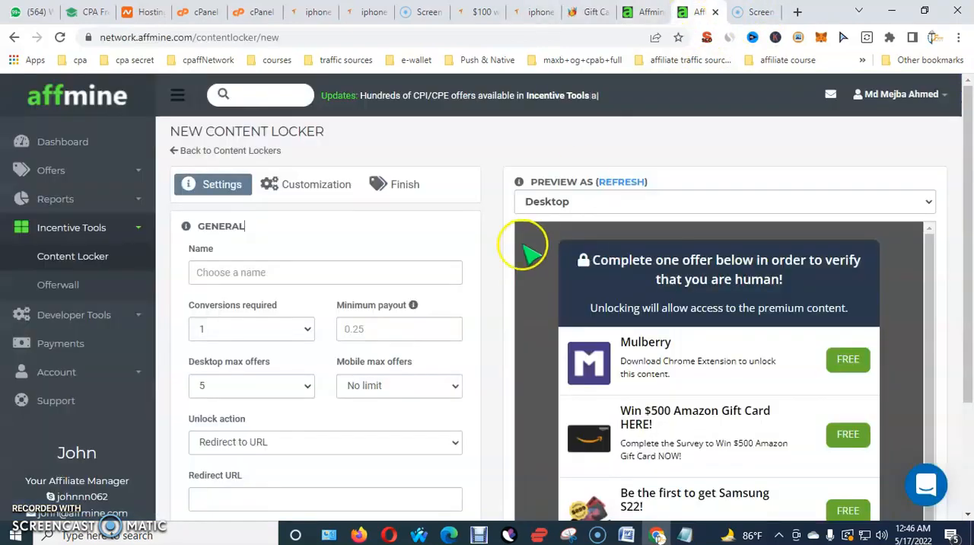
pyautogui.click(283, 272)
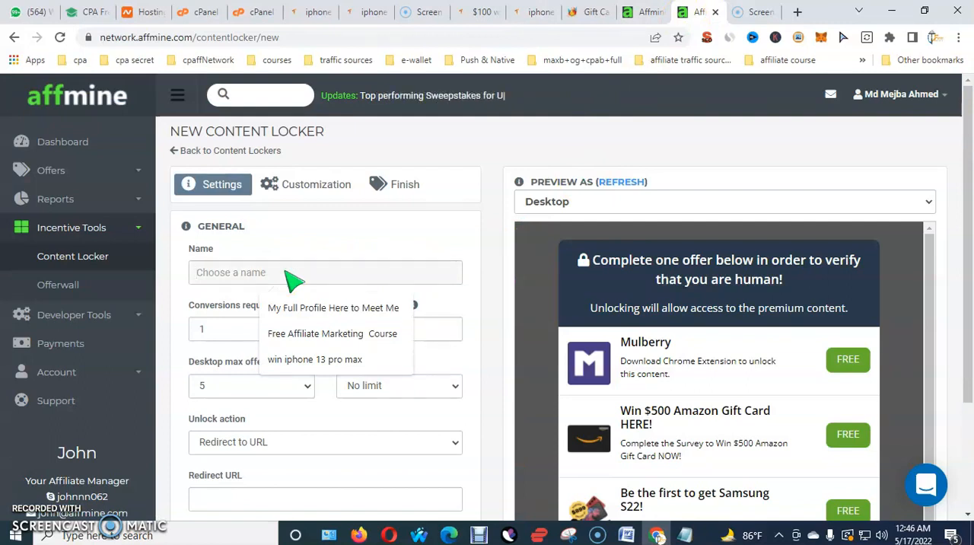
pyautogui.write('G')
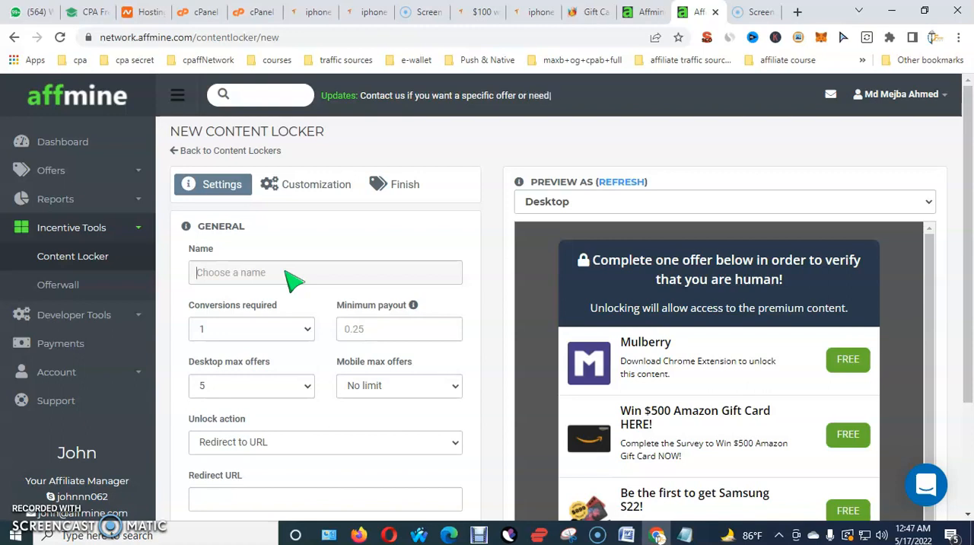
pyautogui.write('Free Goo')
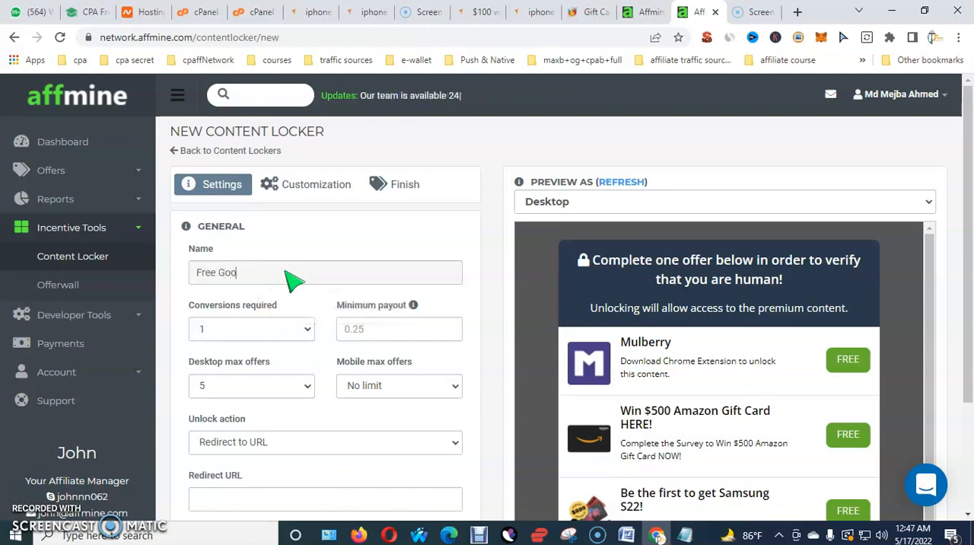
pyautogui.write('gle ')
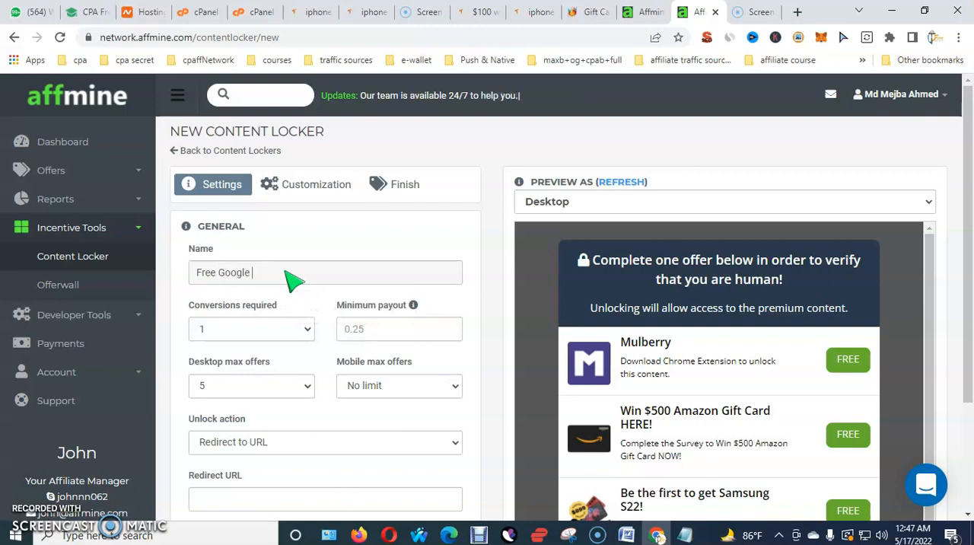
pyautogui.write('Play Gift Card')
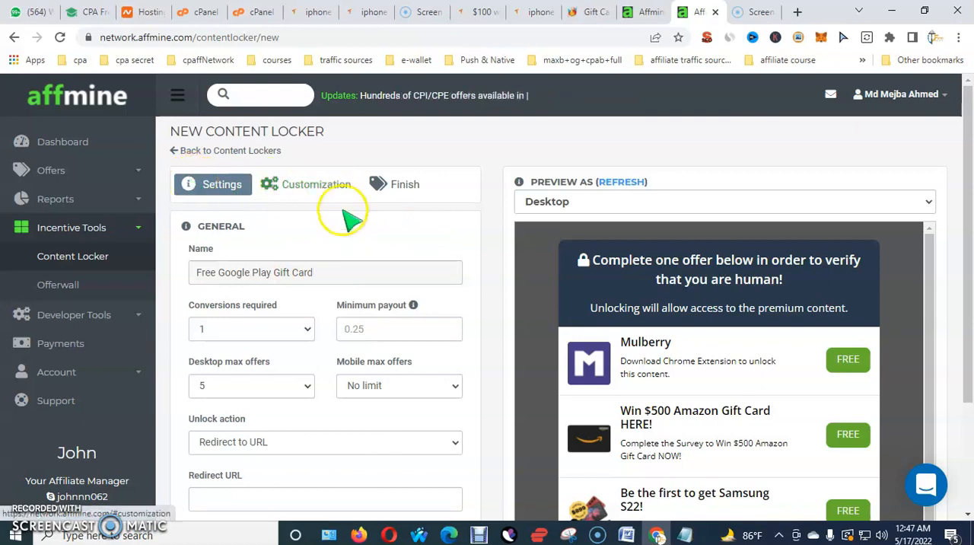
# Check the unlock action options and the redirect URL field in the locker's general settings, keeping Redirect to URL
pyautogui.scroll(-1, 344, 228)
pyautogui.scroll(-2, 352, 235)
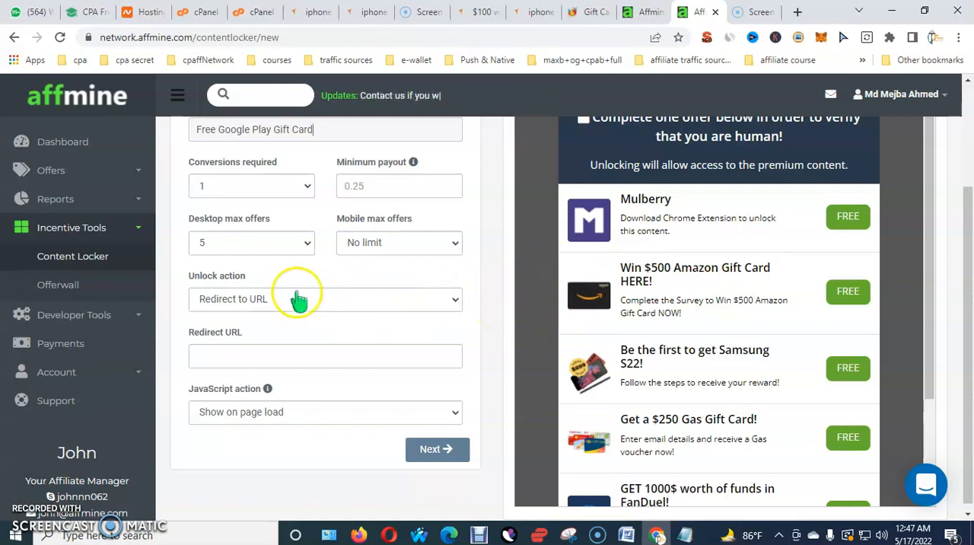
pyautogui.click(368, 300)
pyautogui.click(274, 317)
pyautogui.click(272, 357)
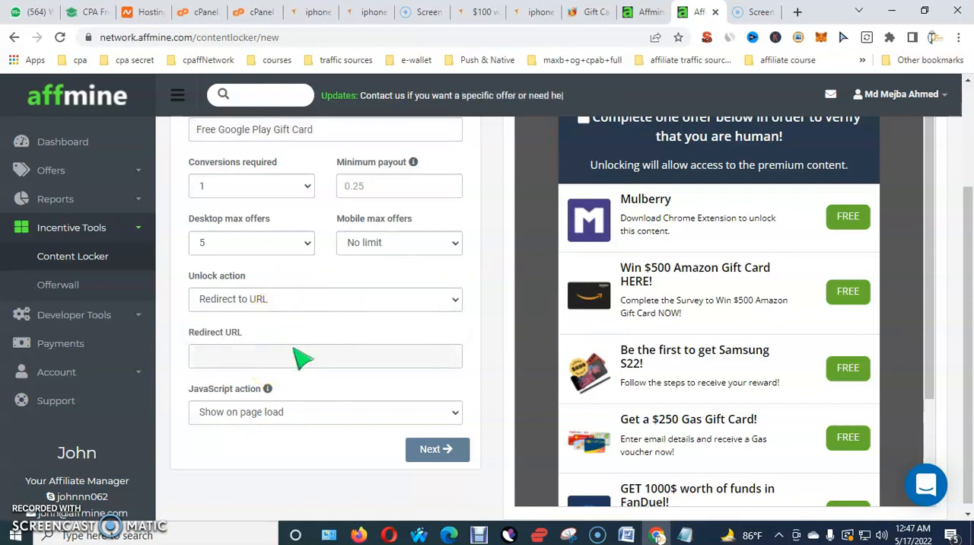
pyautogui.scroll(1, 380, 339)
pyautogui.scroll(1, 365, 335)
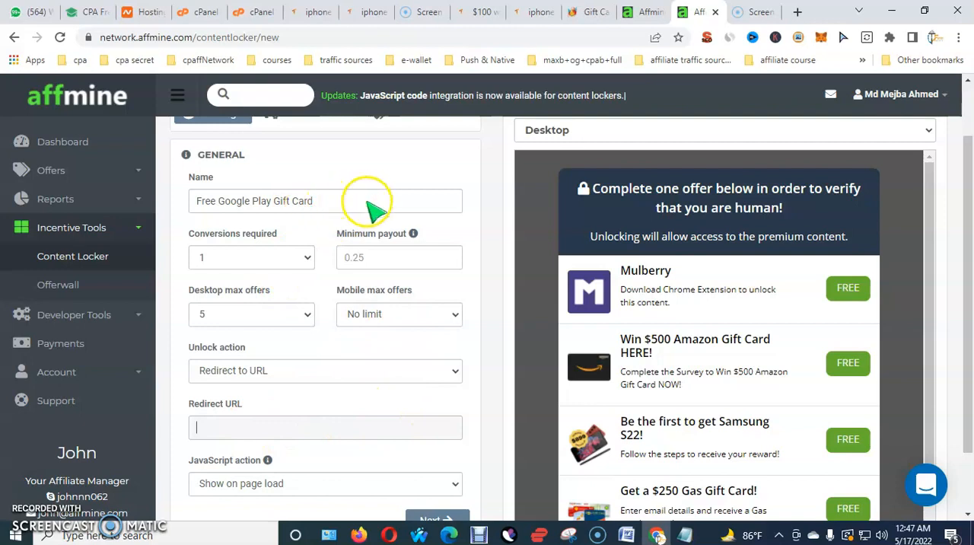
# Set the locker's required conversions to 2 and its minimum payout to 0.01
pyautogui.click(308, 259)
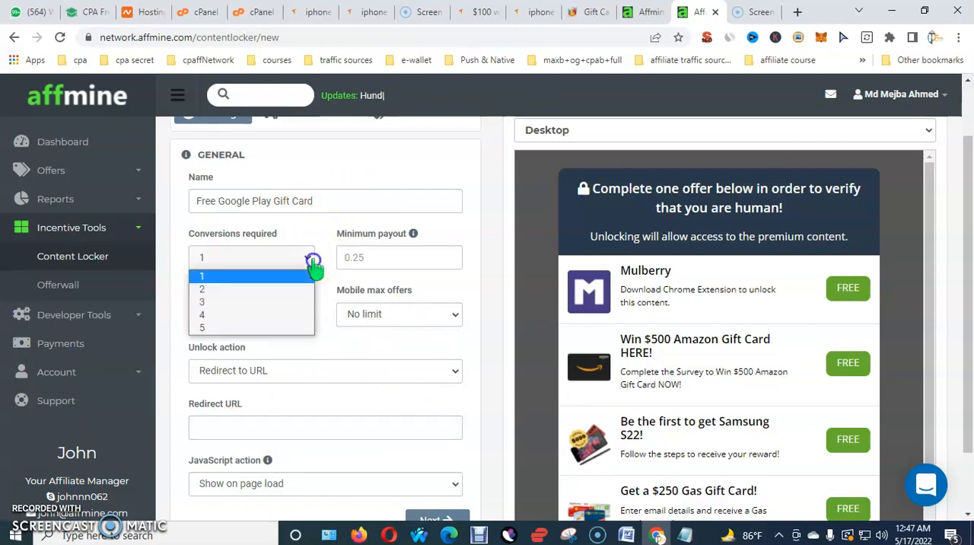
pyautogui.click(211, 289)
pyautogui.click(415, 257)
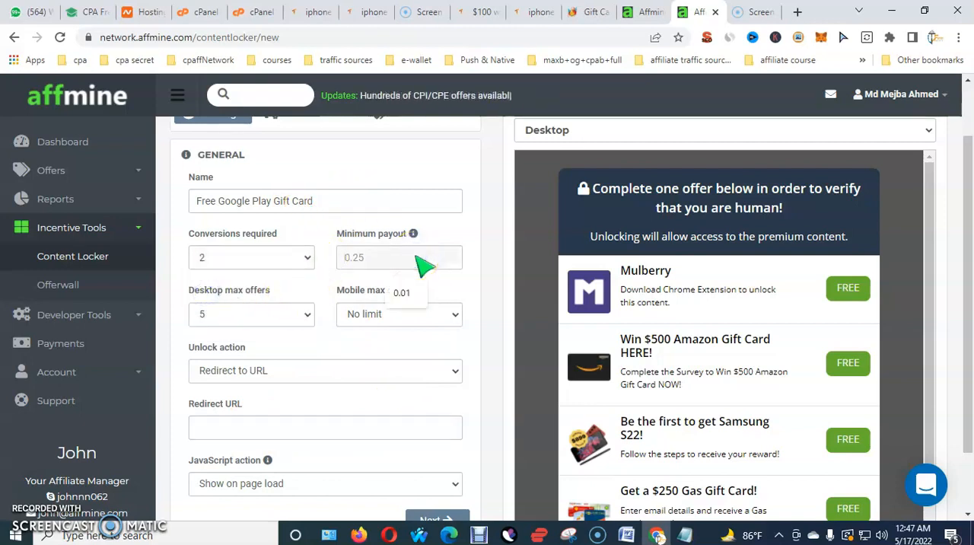
pyautogui.click(401, 293)
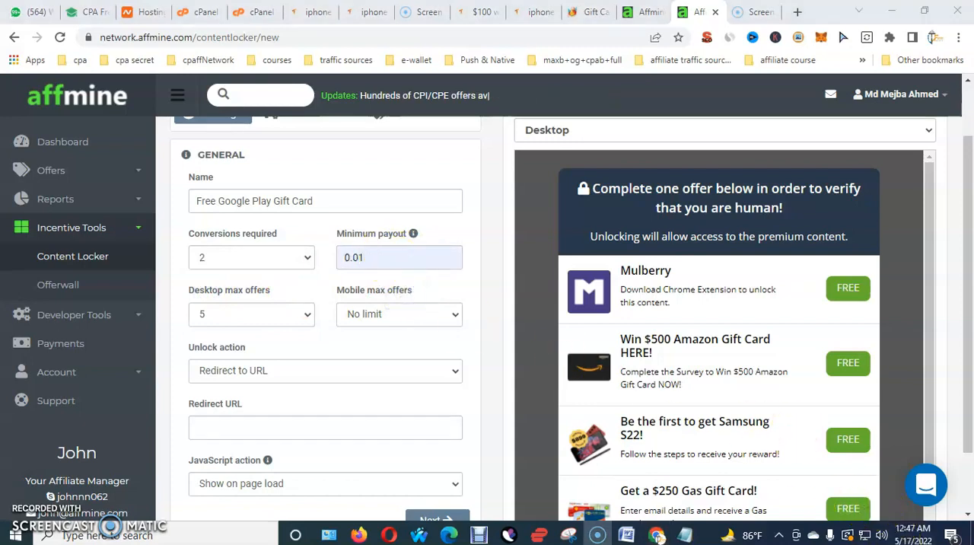
pyautogui.moveTo(324, 238); pyautogui.dragTo(472, 278)
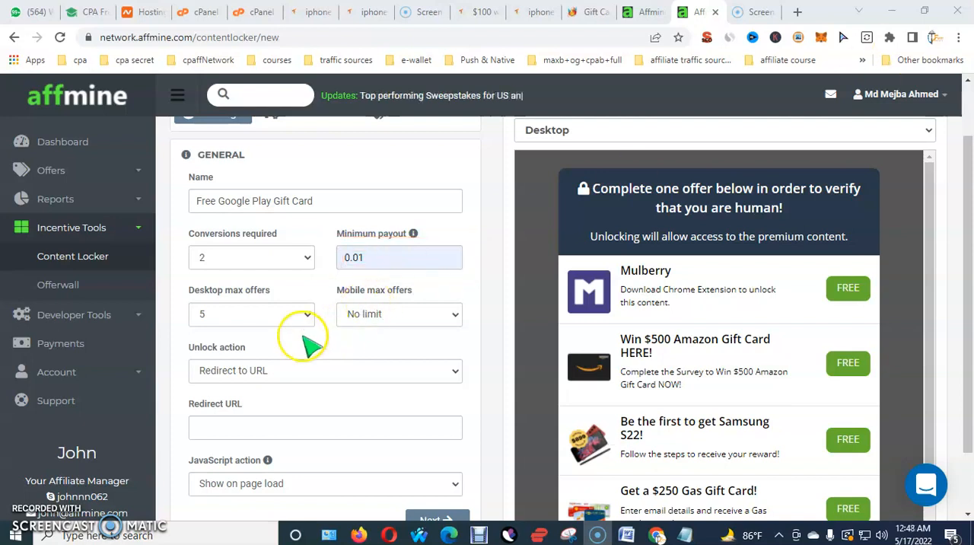
# Check the desktop and mobile max offers options against the offer preview without changing either limit
pyautogui.click(290, 320)
pyautogui.click(290, 317)
pyautogui.scroll(-2, 816, 313)
pyautogui.scroll(2, 802, 303)
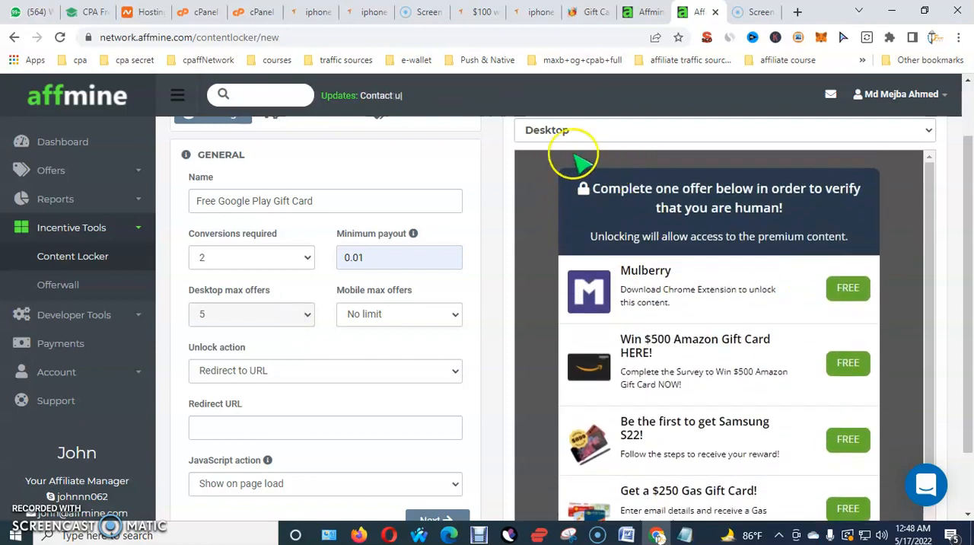
pyautogui.scroll(-2, 800, 334)
pyautogui.scroll(2, 685, 297)
pyautogui.scroll(-1, 401, 343)
pyautogui.click(411, 238)
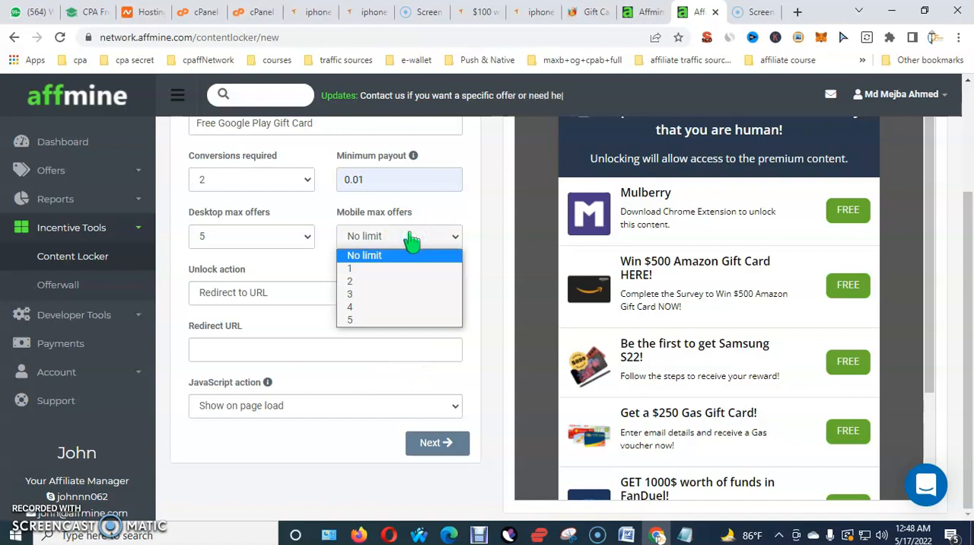
pyautogui.click(411, 239)
# Set the unlock action to Remove locker and keep the JavaScript action at Show on page load
pyautogui.click(337, 298)
pyautogui.click(276, 335)
pyautogui.click(281, 292)
pyautogui.click(277, 352)
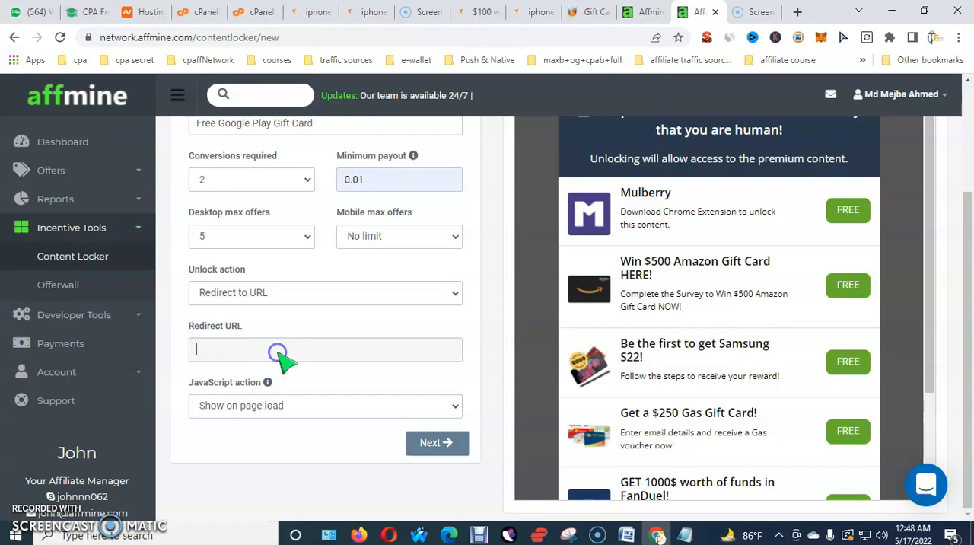
pyautogui.click(304, 351)
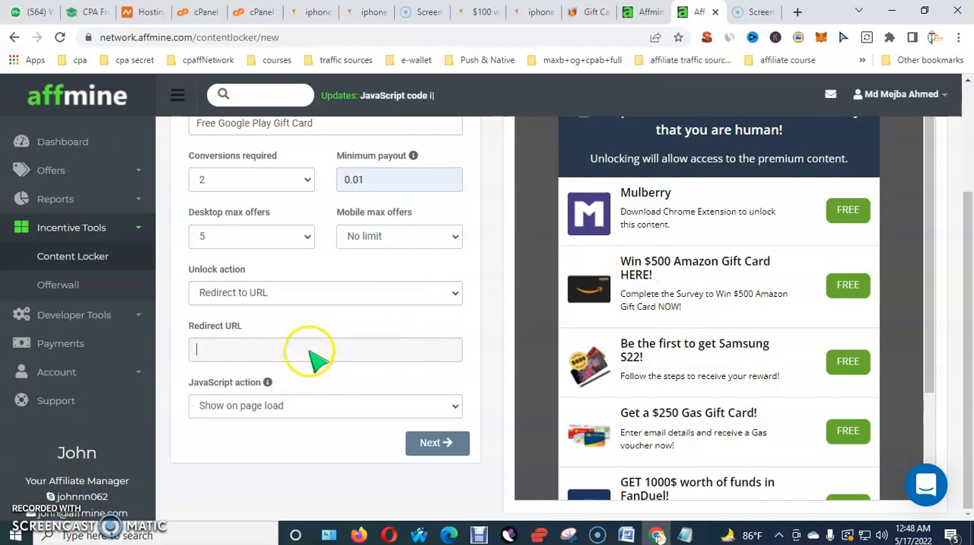
pyautogui.click(359, 294)
pyautogui.click(261, 324)
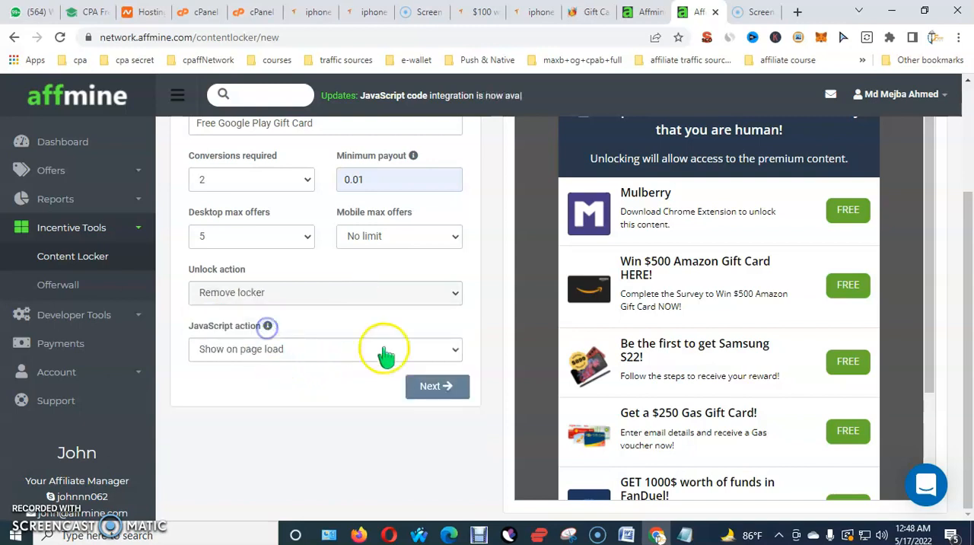
pyautogui.click(302, 362)
pyautogui.click(309, 420)
pyautogui.scroll(2, 315, 419)
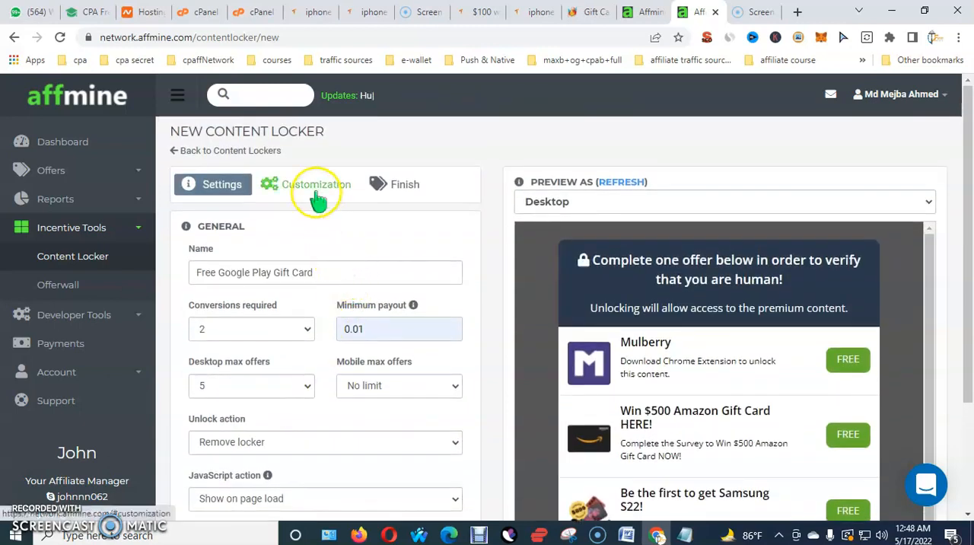
# In the locker's customization settings, change the title's wording to "Complete 2 offers below in order to verify that you are human!"
pyautogui.click(315, 189)
pyautogui.scroll(-1, 326, 242)
pyautogui.click(313, 224)
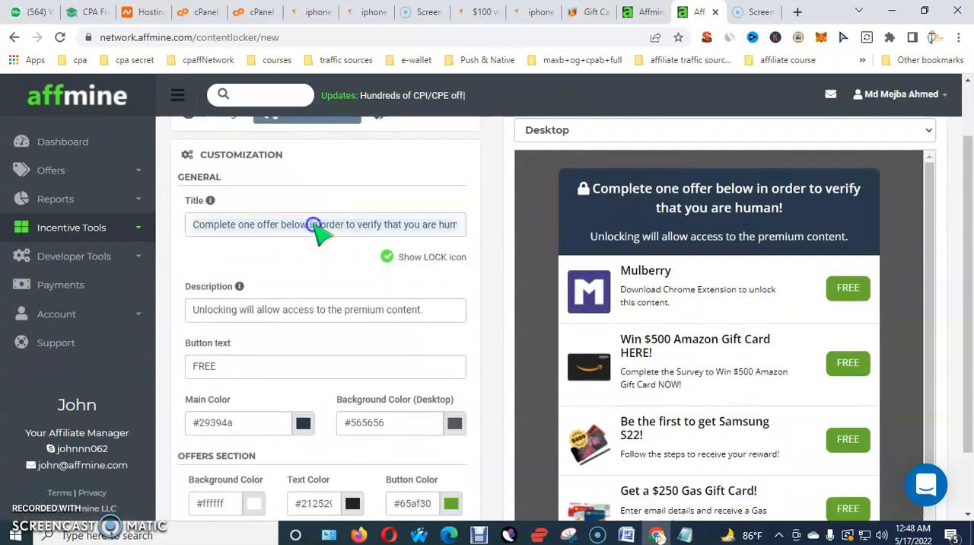
pyautogui.click(828, 217)
pyautogui.moveTo(830, 216); pyautogui.dragTo(638, 190)
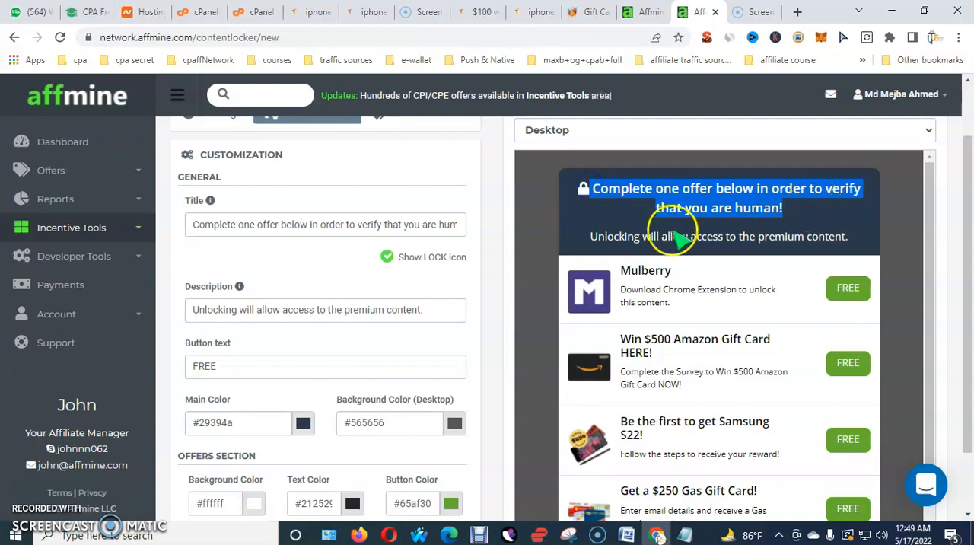
pyautogui.click(811, 218)
pyautogui.click(254, 227)
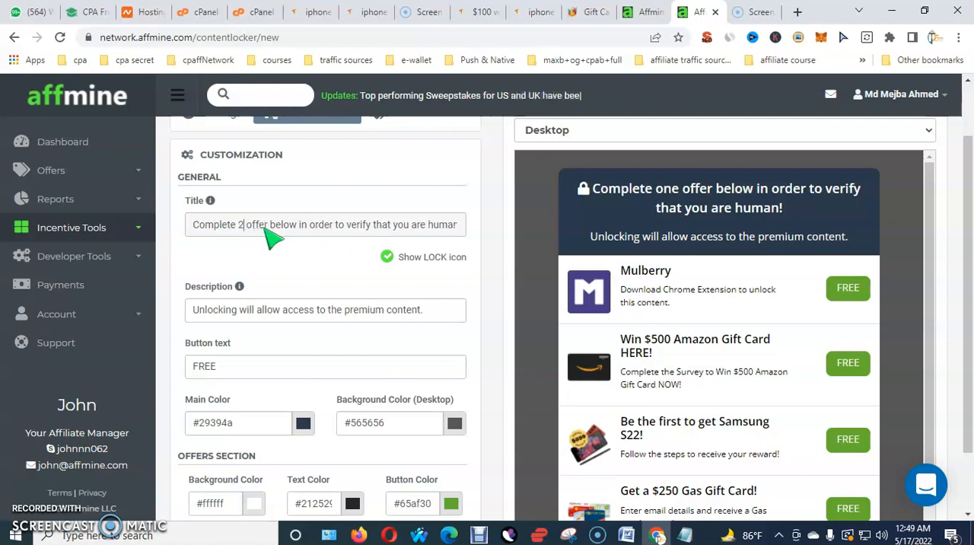
pyautogui.click(531, 236)
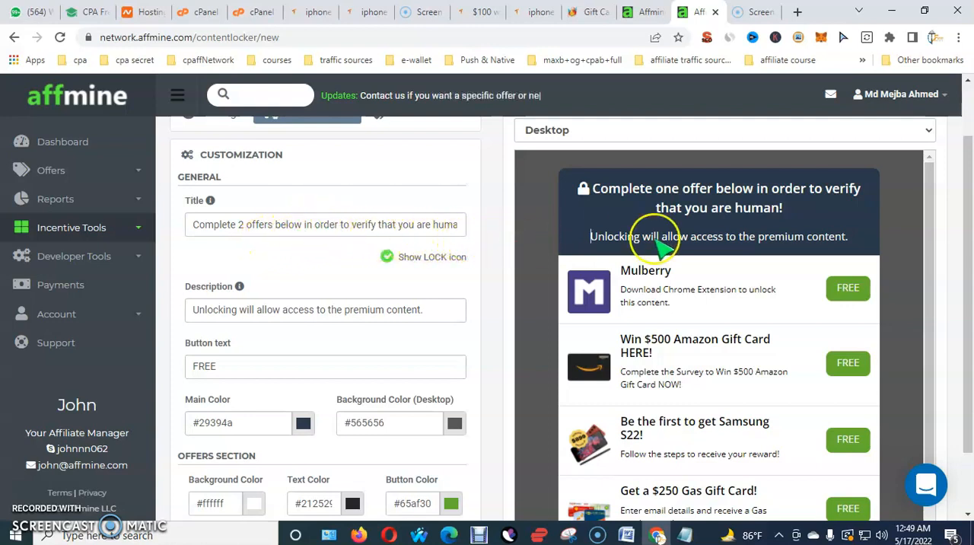
# Compare the title, description and button text settings with the matching texts in the desktop preview
pyautogui.moveTo(828, 211); pyautogui.dragTo(661, 213)
pyautogui.moveTo(597, 203); pyautogui.dragTo(598, 192)
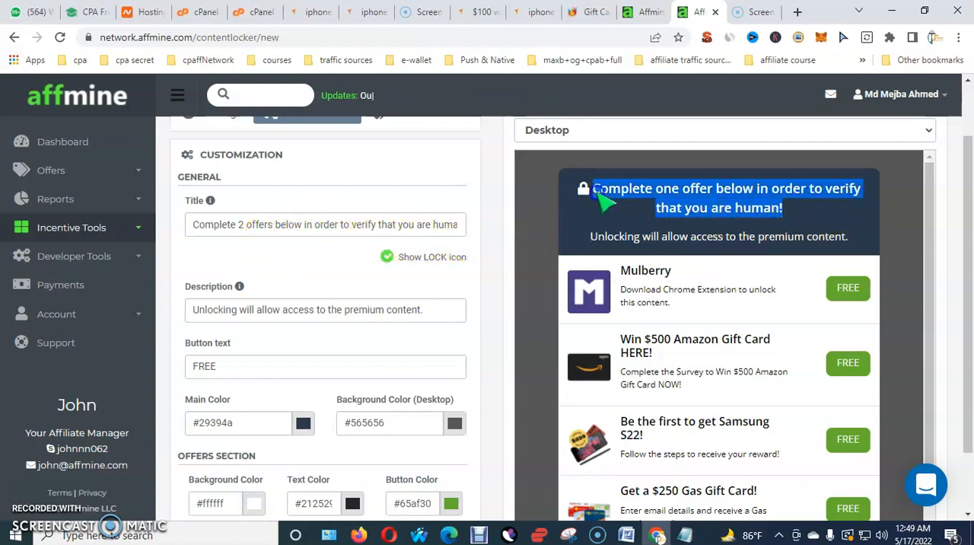
pyautogui.click(197, 224)
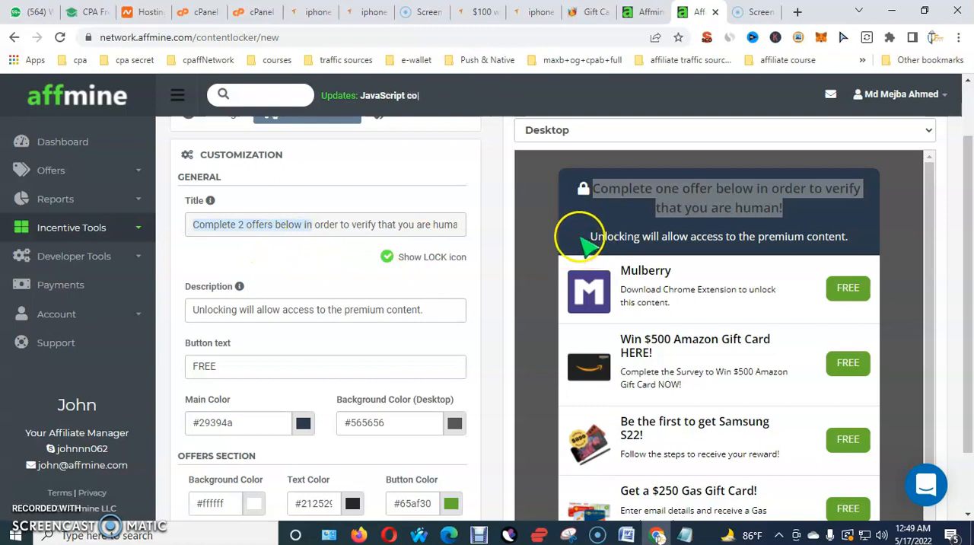
pyautogui.moveTo(572, 235); pyautogui.dragTo(795, 242)
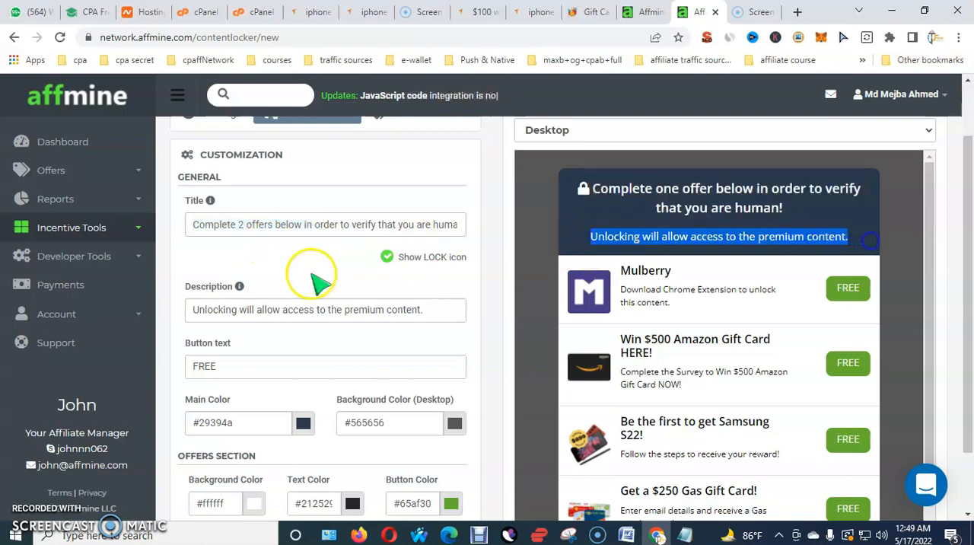
pyautogui.click(237, 313)
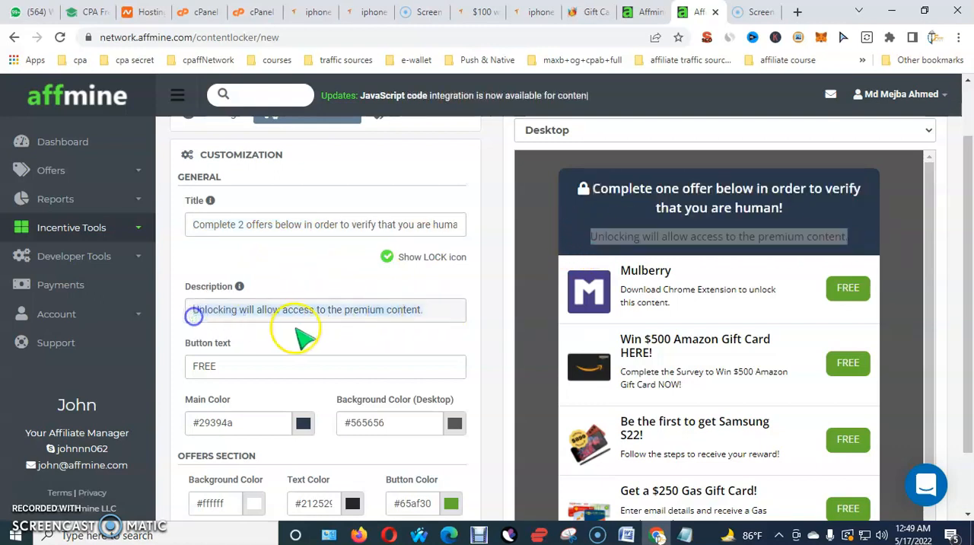
pyautogui.click(435, 312)
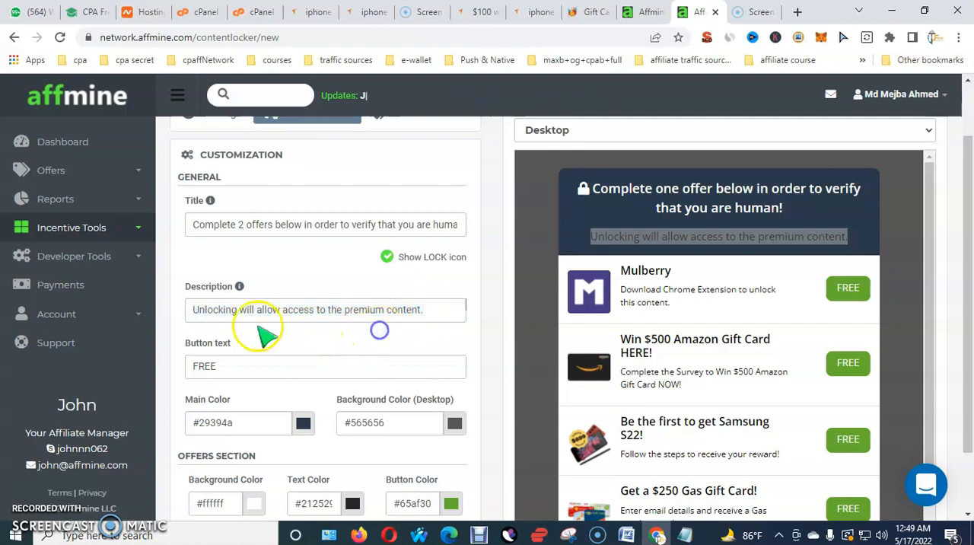
pyautogui.click(769, 267)
pyautogui.tripleClick(357, 310)
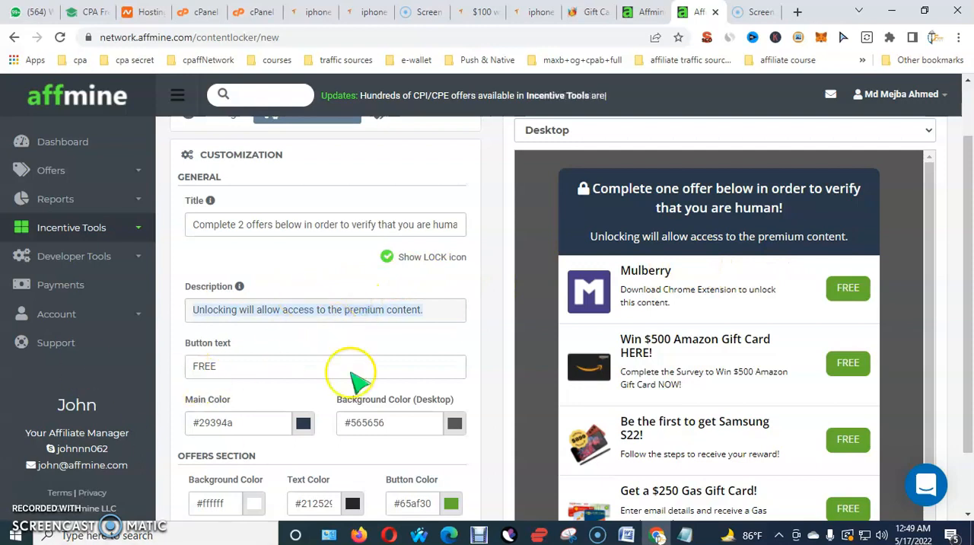
pyautogui.scroll(-1, 445, 329)
pyautogui.click(239, 294)
# Go to the final stage of the content locker setup and finish creating the locker
pyautogui.scroll(2, 322, 324)
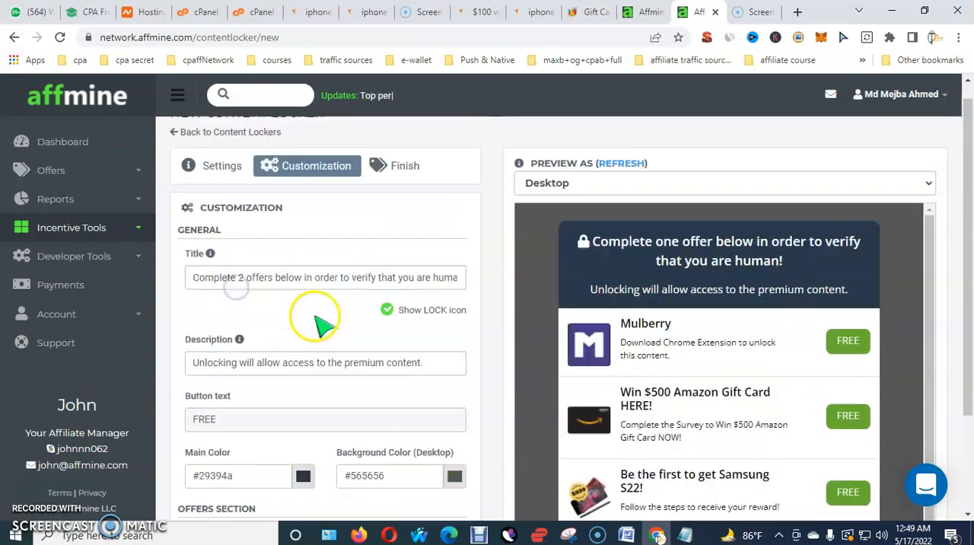
pyautogui.click(403, 186)
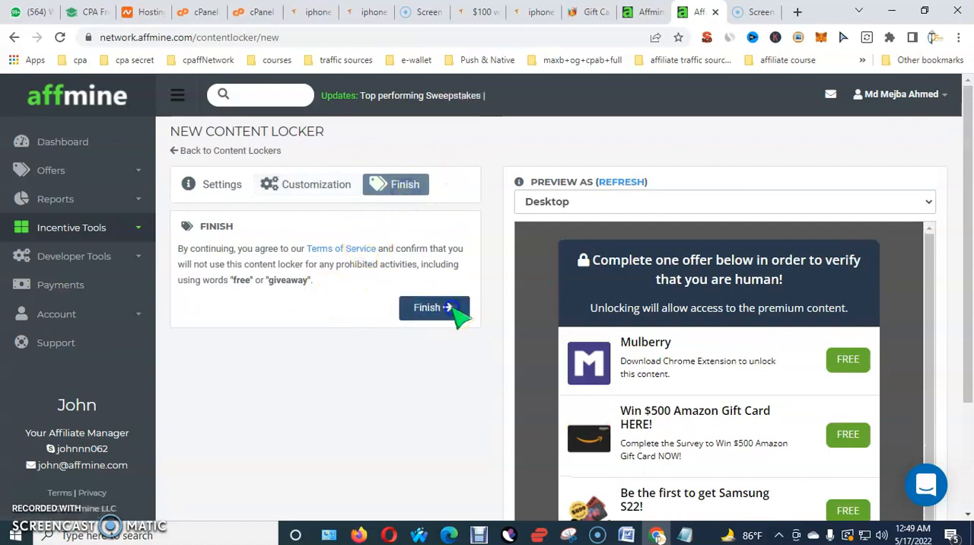
pyautogui.click(434, 308)
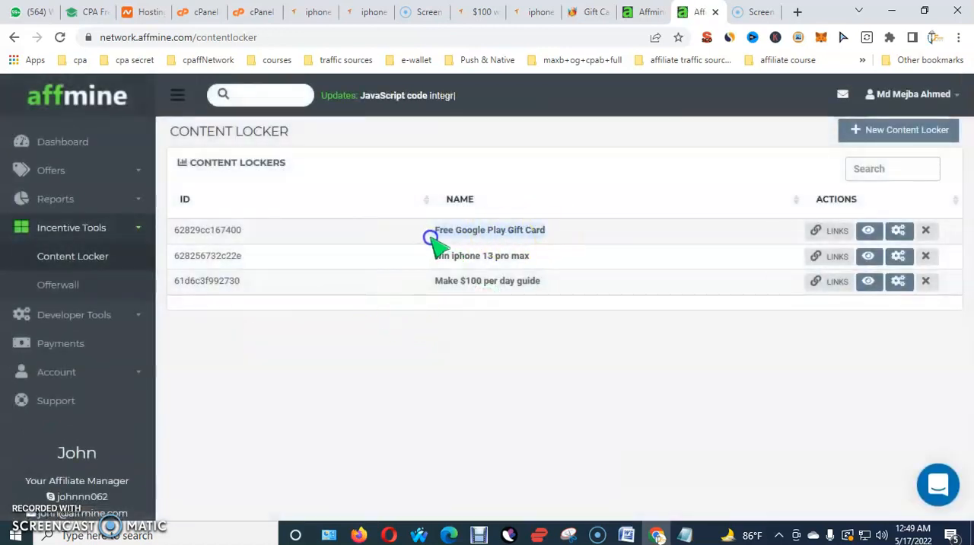
# Get the links of the Free Google Play Gift Card locker, copy its direct link and close the links dialog
pyautogui.click(829, 230)
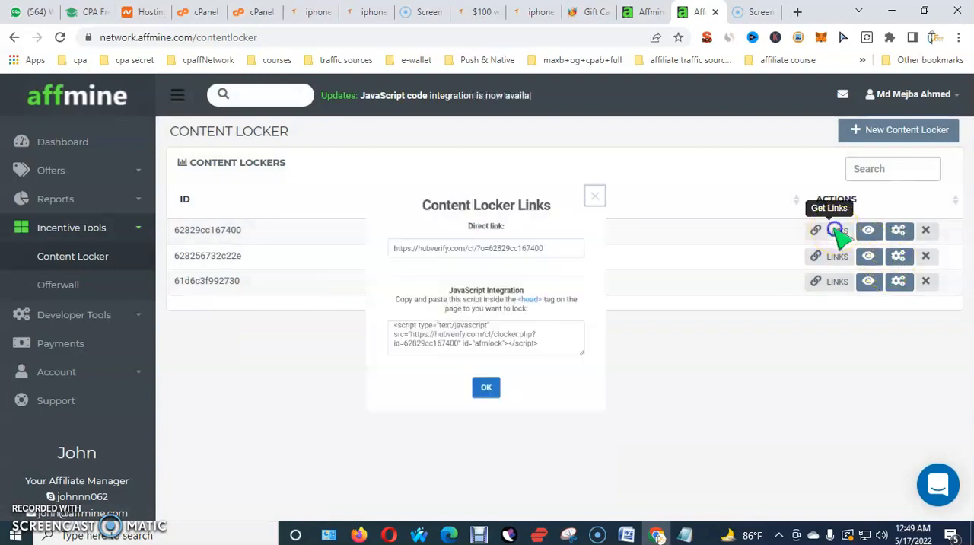
pyautogui.click(581, 230)
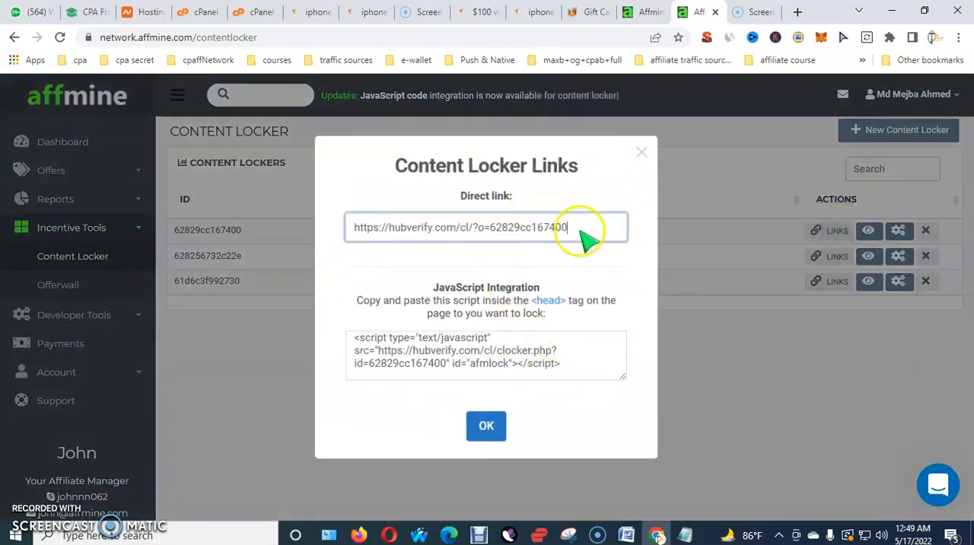
pyautogui.rightClick(584, 237)
pyautogui.click(613, 281)
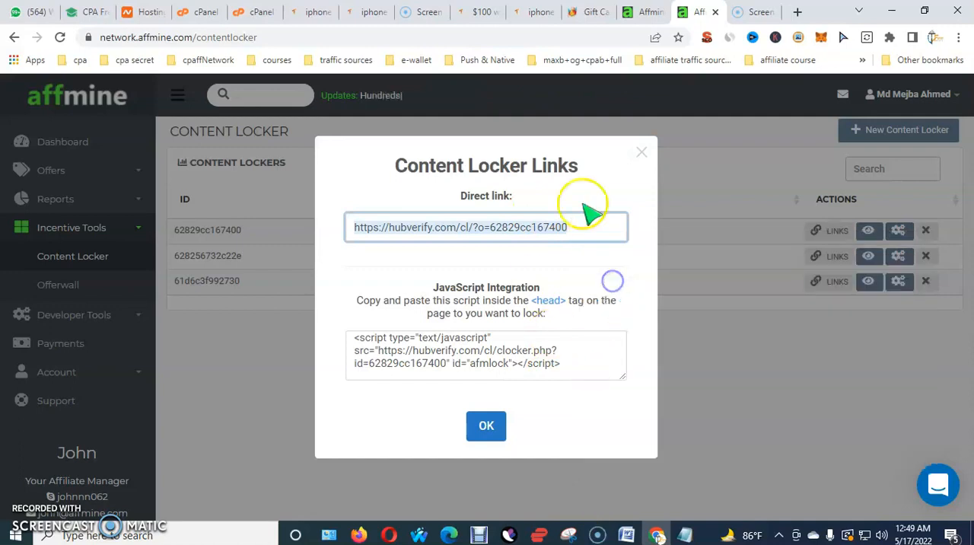
pyautogui.click(643, 154)
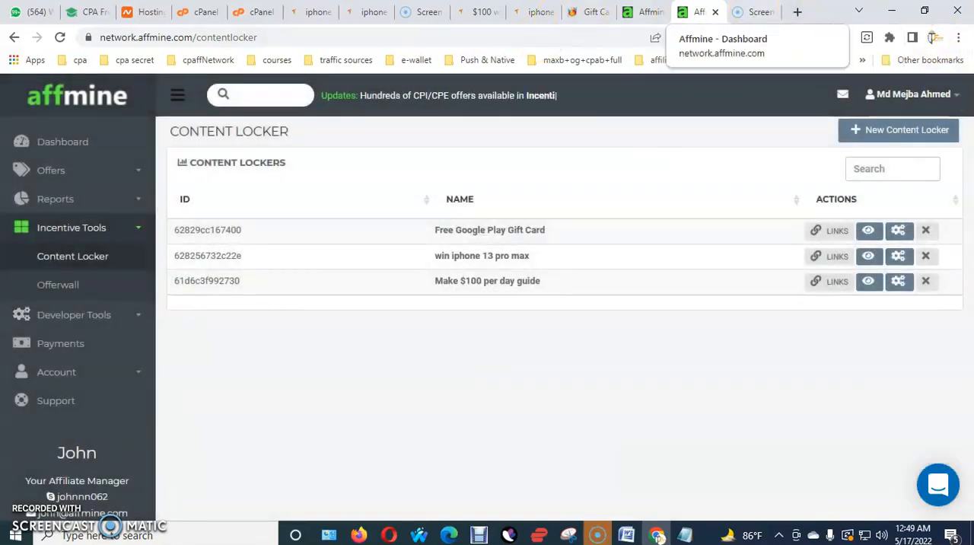
# Load the copied direct link hubverify.com/cl/?o=62829cc167400 in the browser tab showing the Free Screen Recorder page
pyautogui.click(752, 12)
pyautogui.rightClick(484, 38)
pyautogui.click(520, 131)
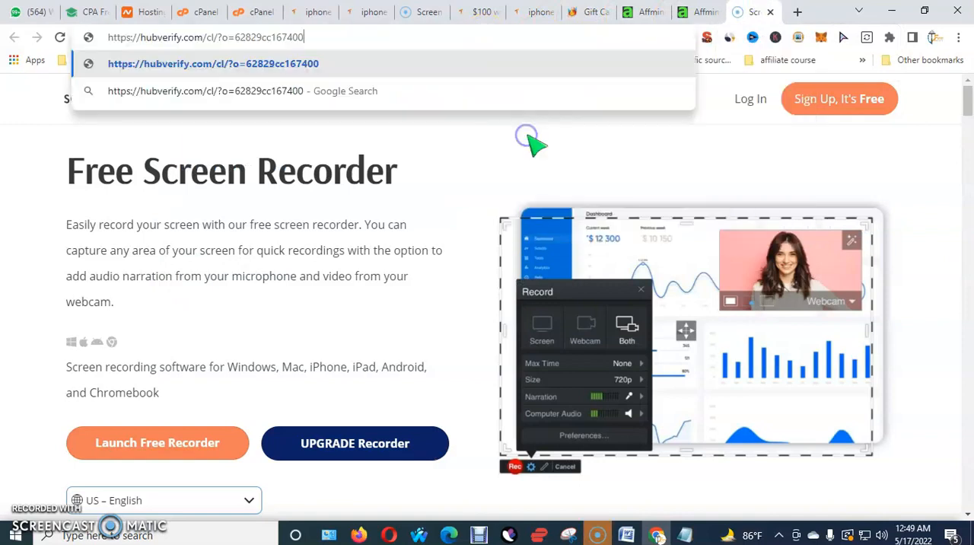
pyautogui.press('Return')
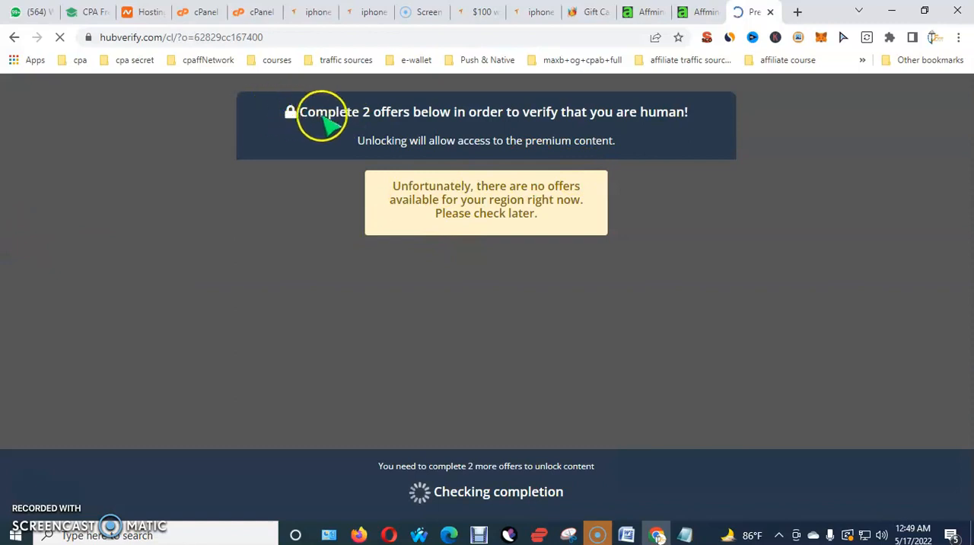
# Examine the live locker page, including its title, description, offer area and completion status
pyautogui.moveTo(361, 134); pyautogui.dragTo(539, 288)
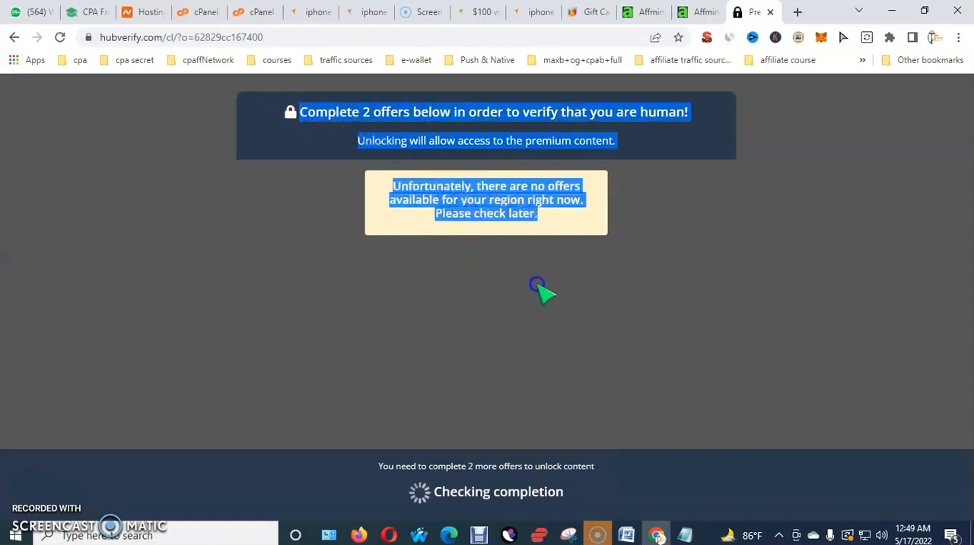
pyautogui.click(578, 354)
pyautogui.moveTo(567, 493); pyautogui.dragTo(579, 280)
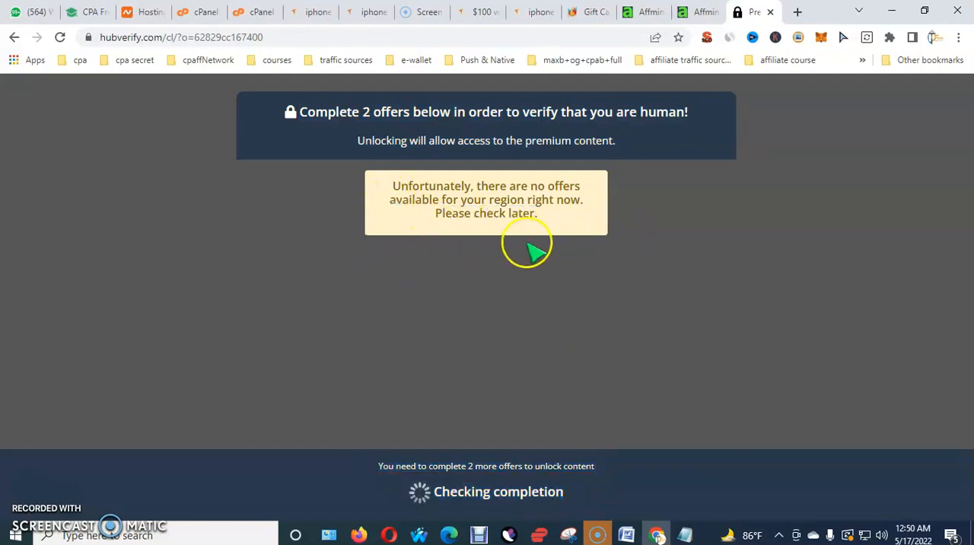
pyautogui.moveTo(282, 146); pyautogui.dragTo(343, 239)
pyautogui.moveTo(475, 446); pyautogui.dragTo(533, 380)
pyautogui.moveTo(568, 477); pyautogui.dragTo(318, 144)
pyautogui.click(316, 157)
pyautogui.moveTo(270, 111); pyautogui.dragTo(583, 513)
pyautogui.click(573, 374)
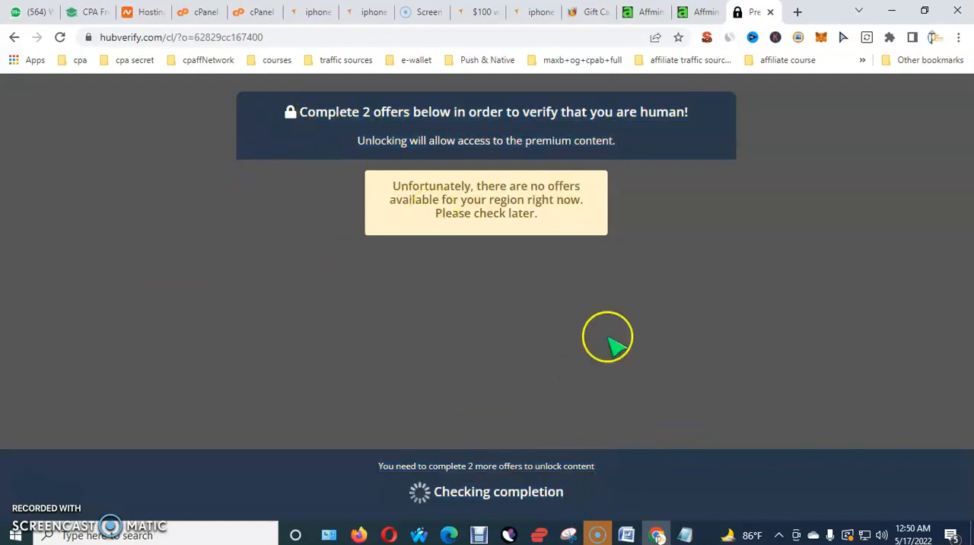
# Preview the Free Google Play Gift Card locker from the Affmine locker list, and view and close its links dialog
pyautogui.click(708, 14)
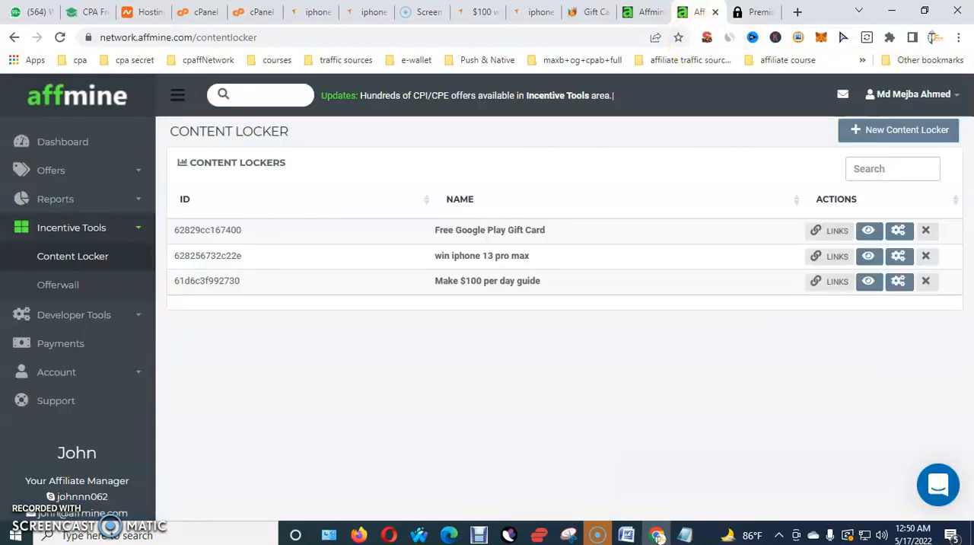
pyautogui.click(874, 232)
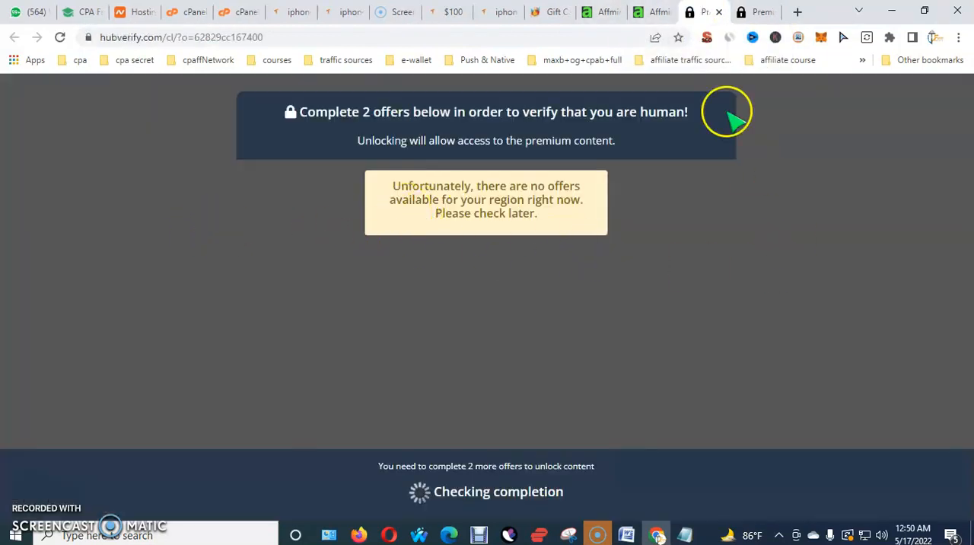
pyautogui.click(653, 12)
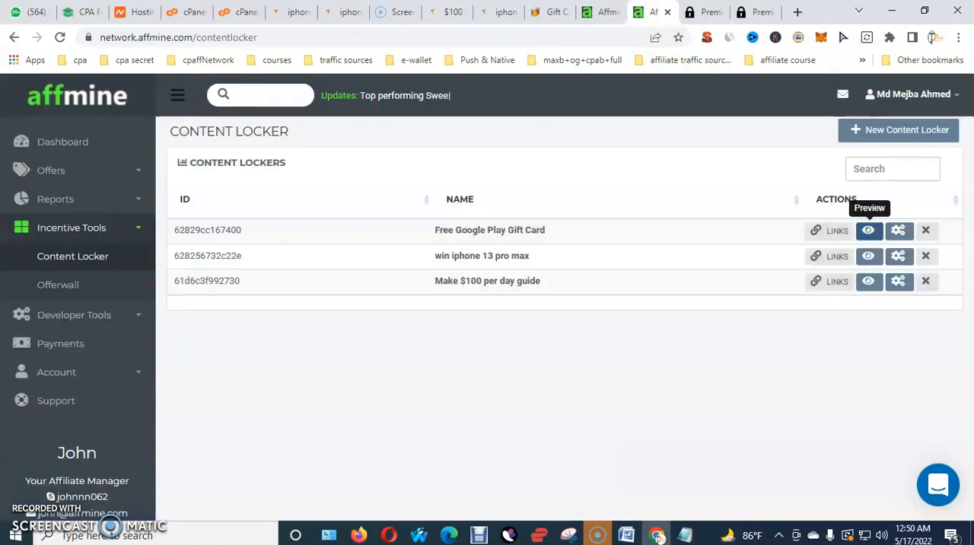
pyautogui.click(835, 231)
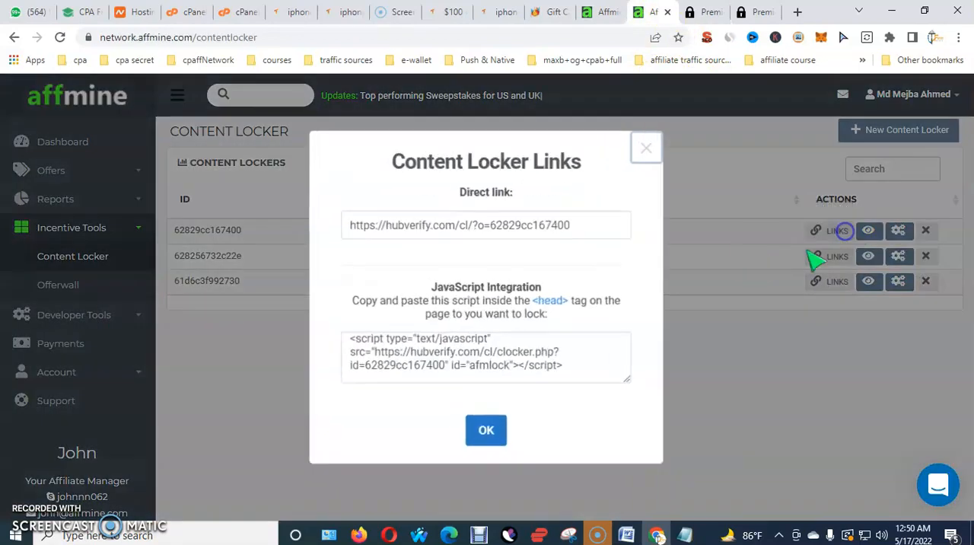
pyautogui.click(491, 426)
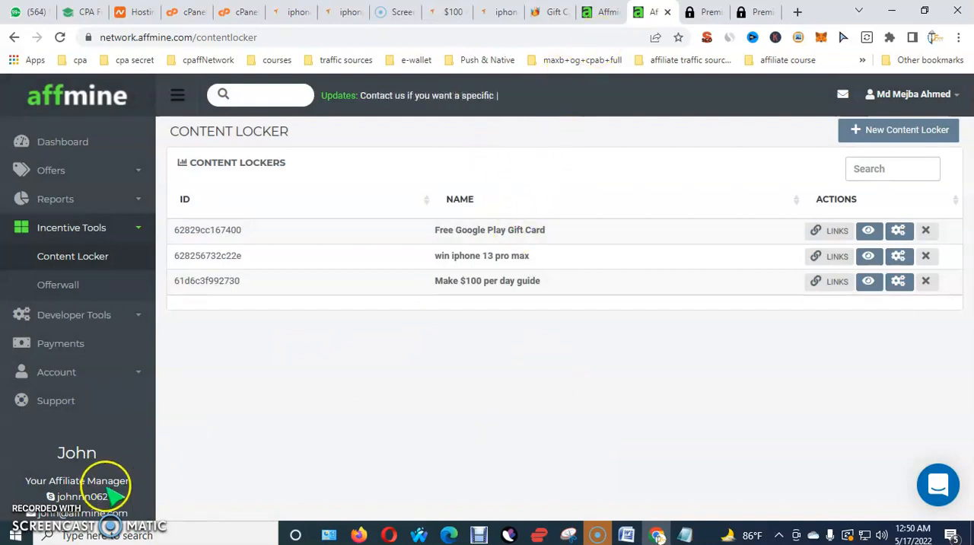
# Switch to the OGAds members site and go to its Content Lockers page
pyautogui.hotkey('ctrl', 'Tab')
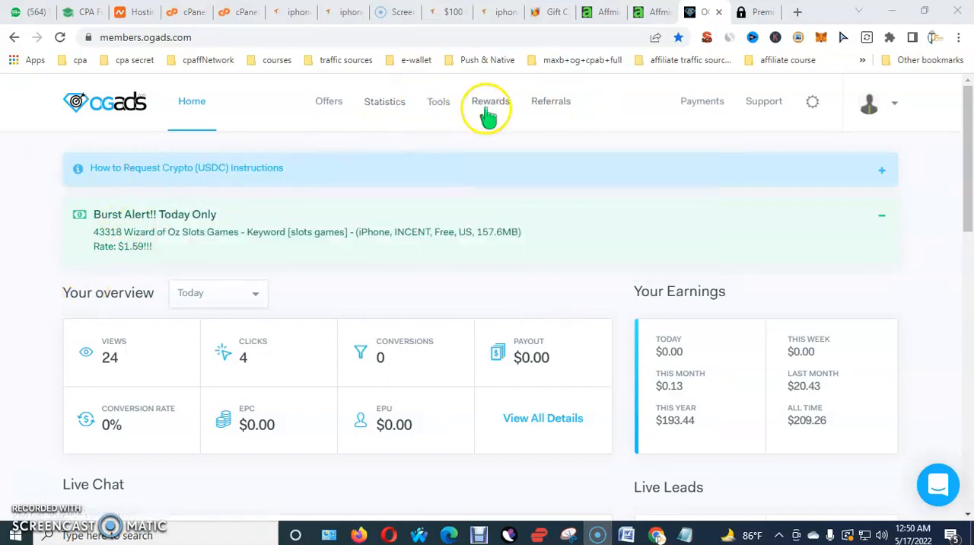
pyautogui.moveTo(436, 120)
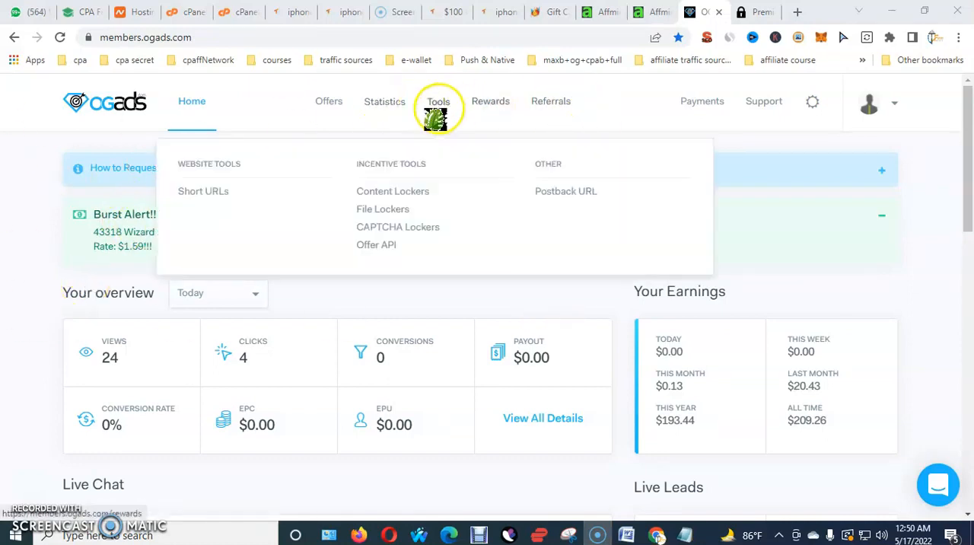
pyautogui.click(403, 193)
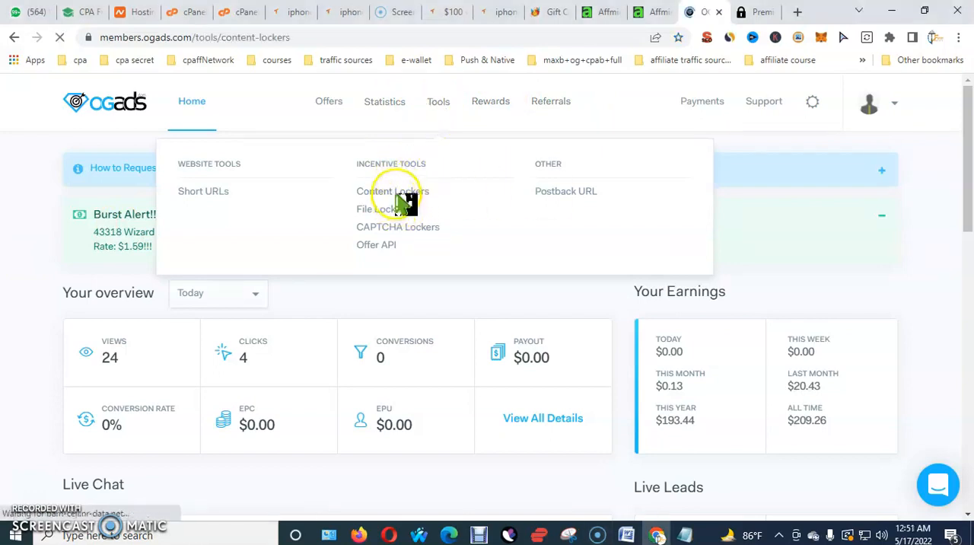
# Look through the existing OGAds content lockers, including pages 3 and 5 of the list
pyautogui.scroll(-2, 254, 308)
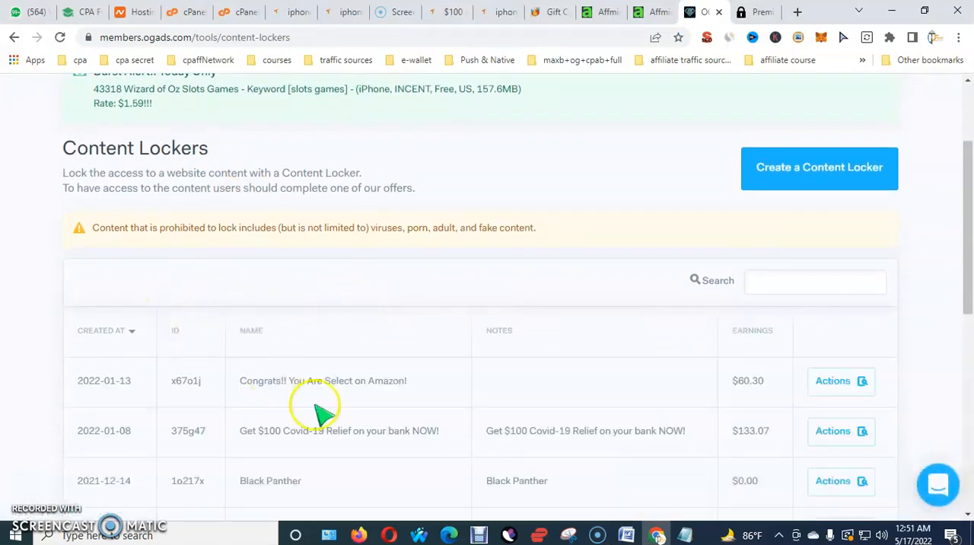
pyautogui.scroll(-6, 254, 403)
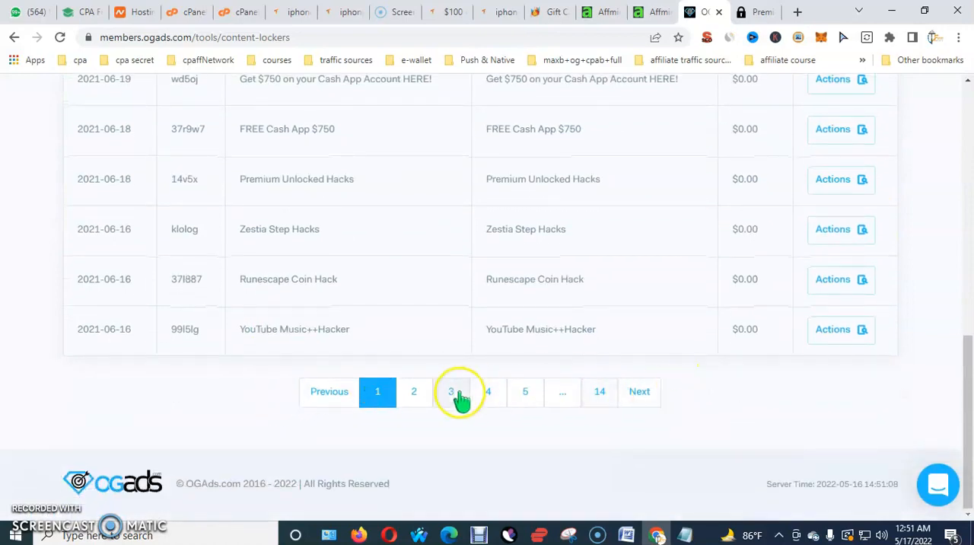
pyautogui.click(457, 394)
pyautogui.click(533, 392)
pyautogui.scroll(5, 699, 308)
pyautogui.scroll(3, 699, 309)
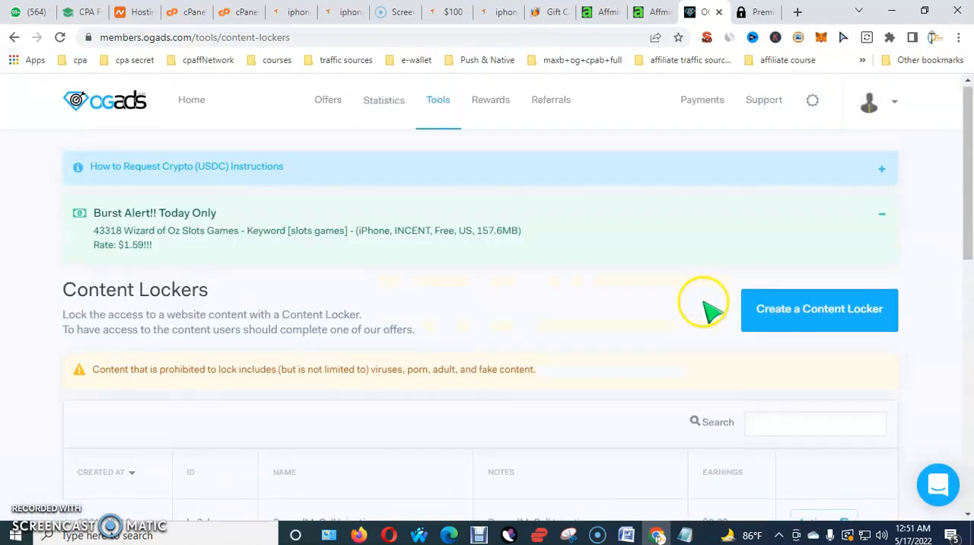
# Start a new OGAds content locker and name it Free Google Play Gift Card
pyautogui.moveTo(724, 264); pyautogui.dragTo(915, 343)
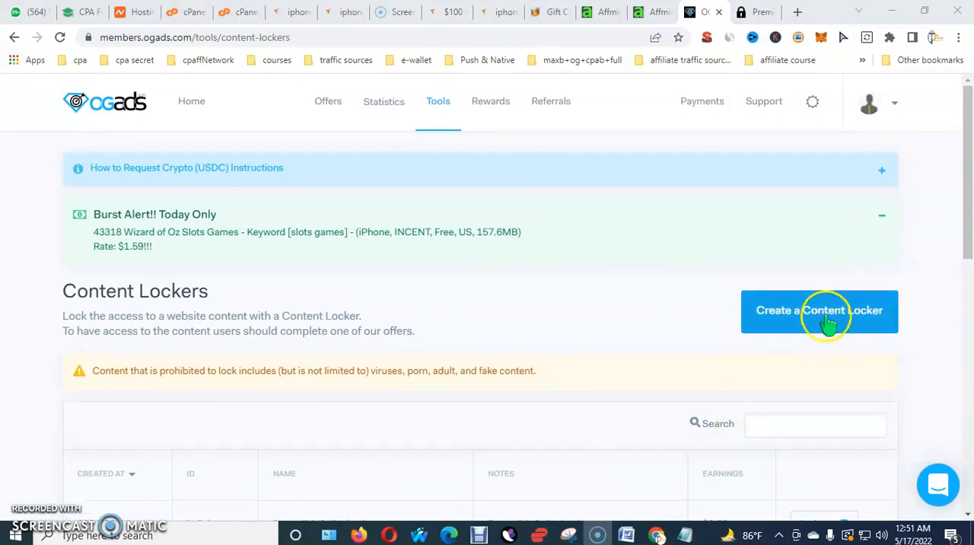
pyautogui.click(821, 311)
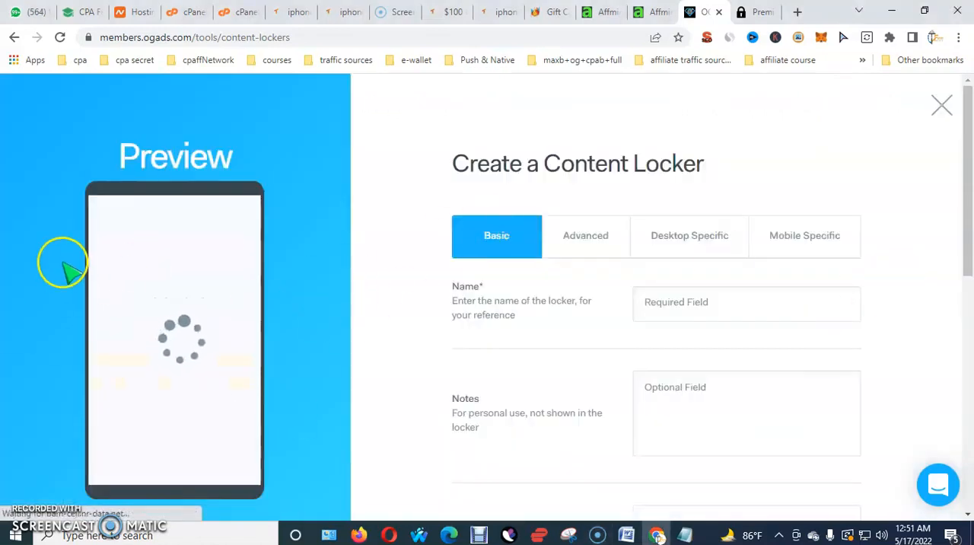
pyautogui.scroll(-1, 555, 282)
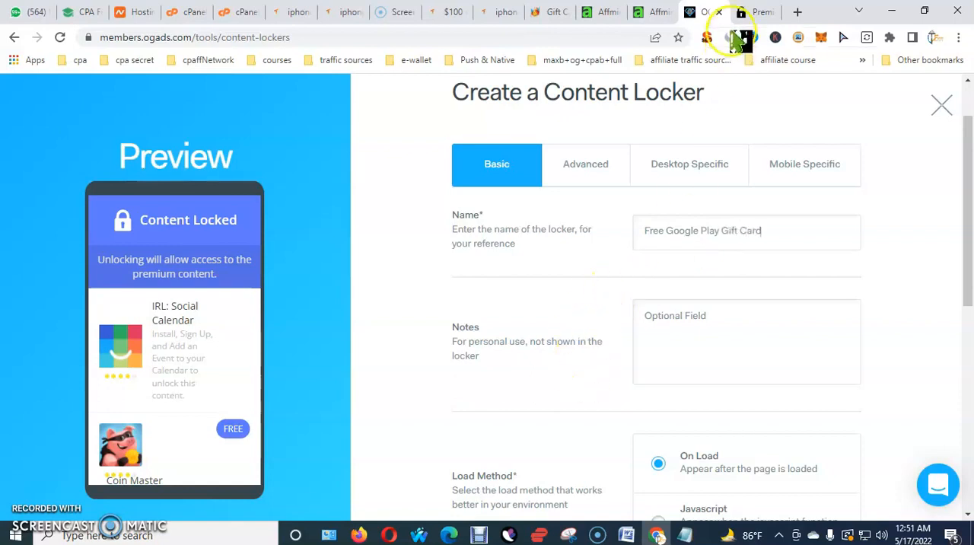
# Examine the upper part of the allcode.xyz gift card landing page and expand its Steam section
pyautogui.click(548, 11)
pyautogui.scroll(-5, 487, 228)
pyautogui.scroll(10, 469, 293)
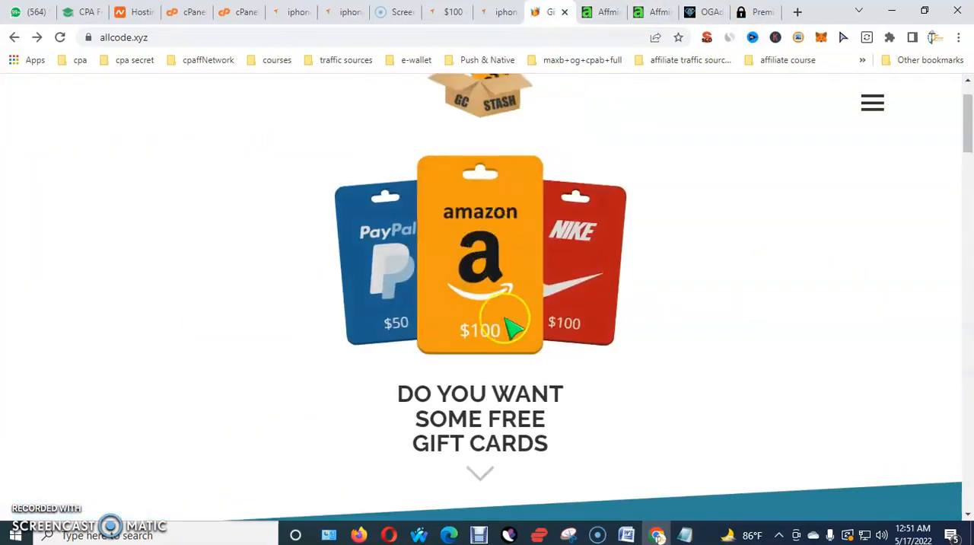
pyautogui.scroll(-2, 504, 195)
pyautogui.scroll(1, 518, 199)
pyautogui.scroll(2, 510, 221)
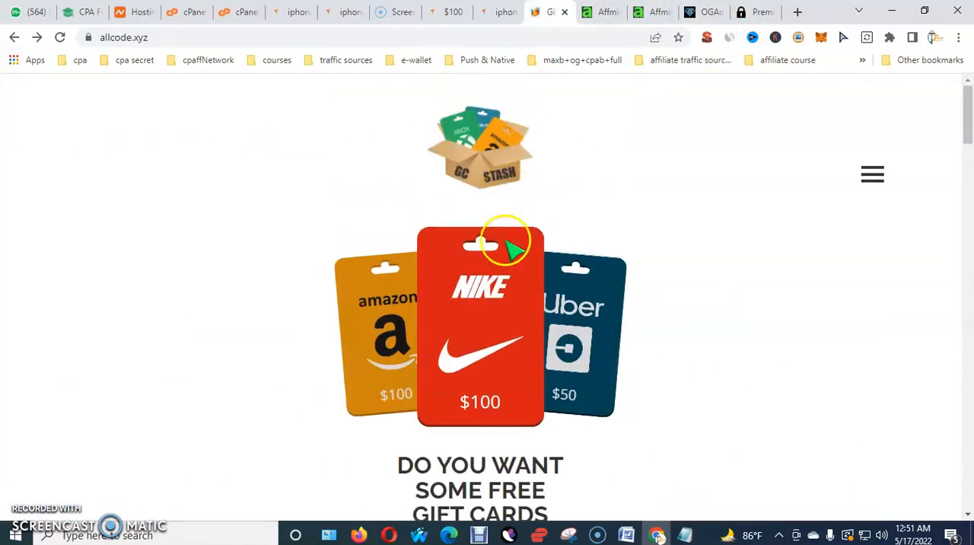
pyautogui.scroll(-4, 512, 256)
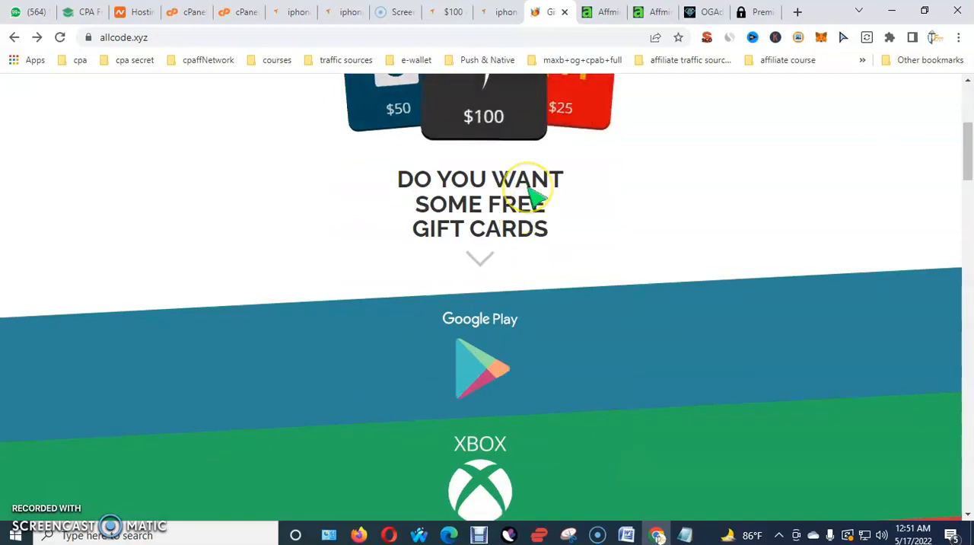
pyautogui.scroll(-4, 533, 200)
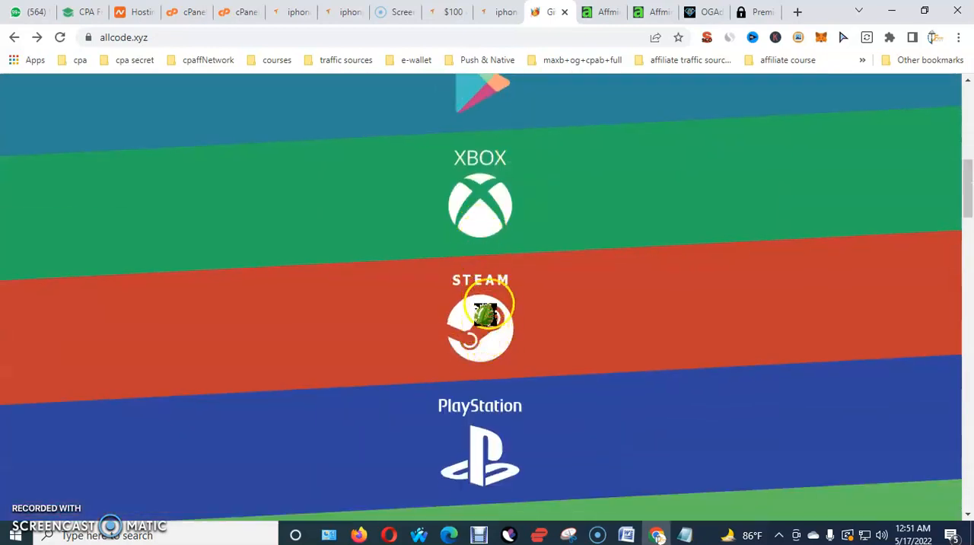
pyautogui.click(491, 327)
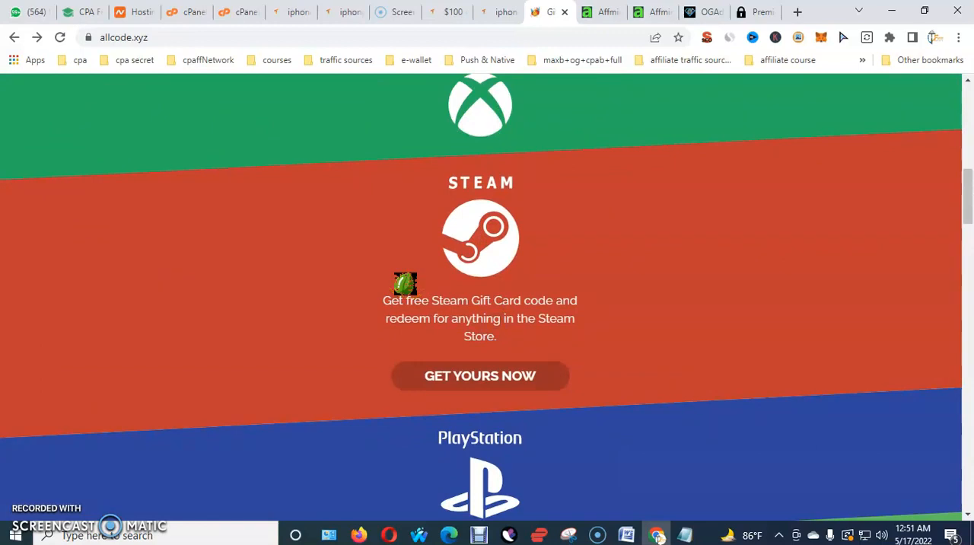
# Look through the remaining brand sections of the gift card landing page, from PlayStation down to Sephora
pyautogui.scroll(-4, 404, 283)
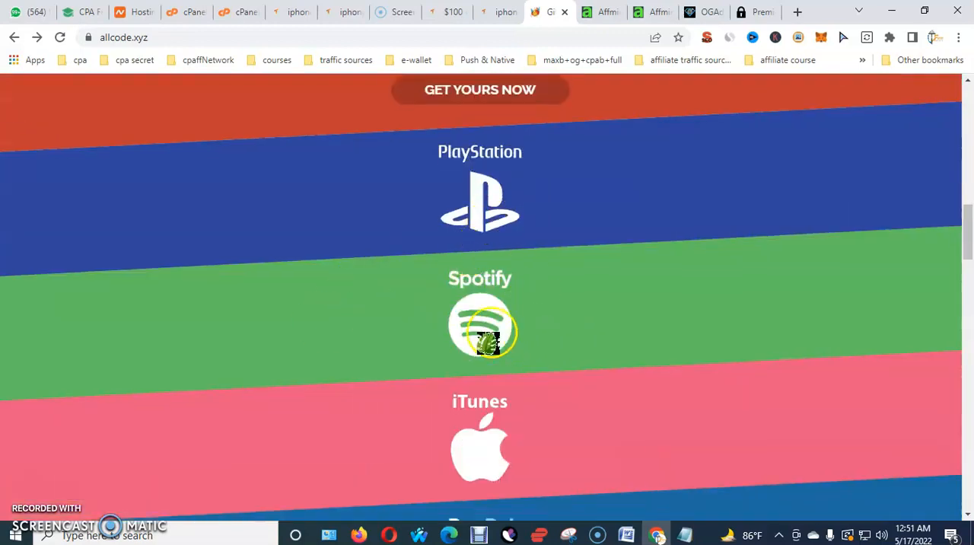
pyautogui.scroll(-3, 488, 343)
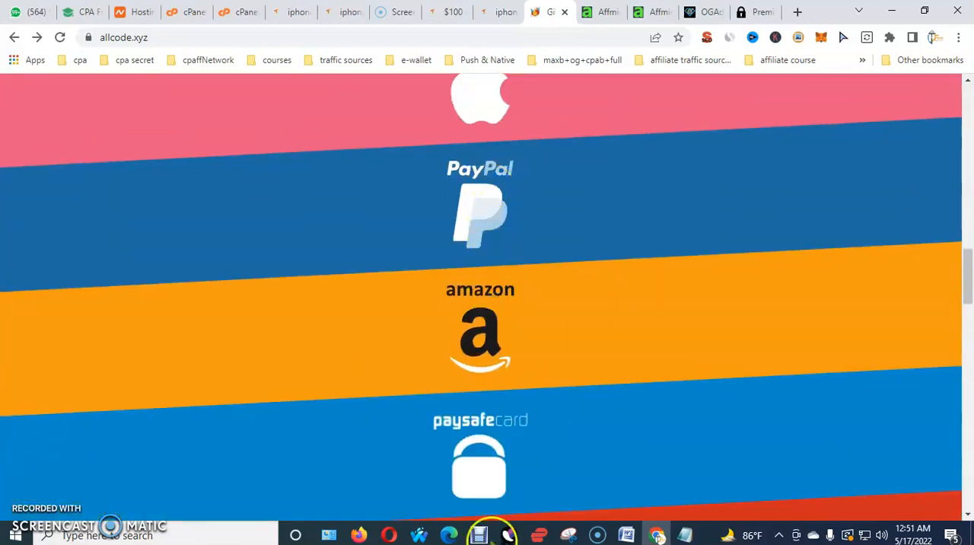
pyautogui.scroll(-3, 456, 267)
pyautogui.scroll(6, 464, 185)
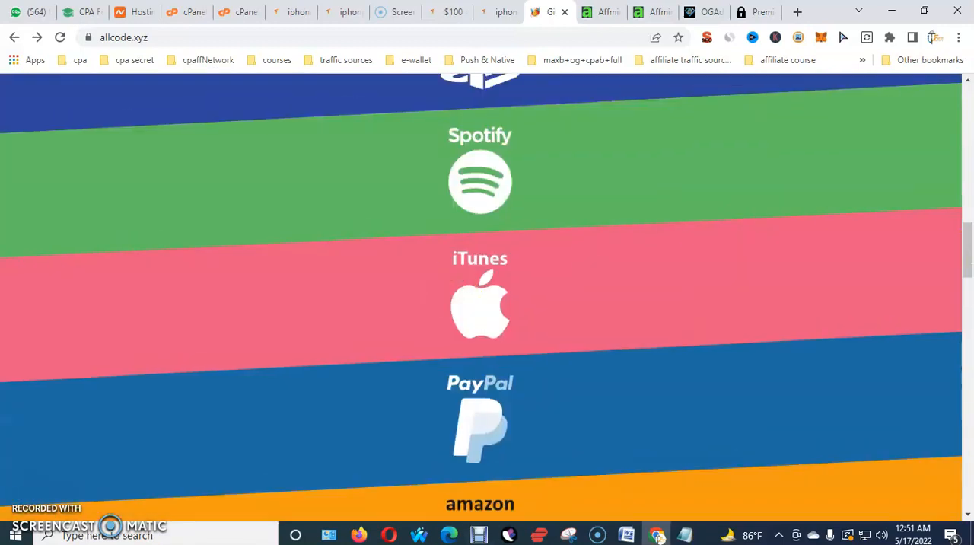
pyautogui.scroll(-4, 473, 197)
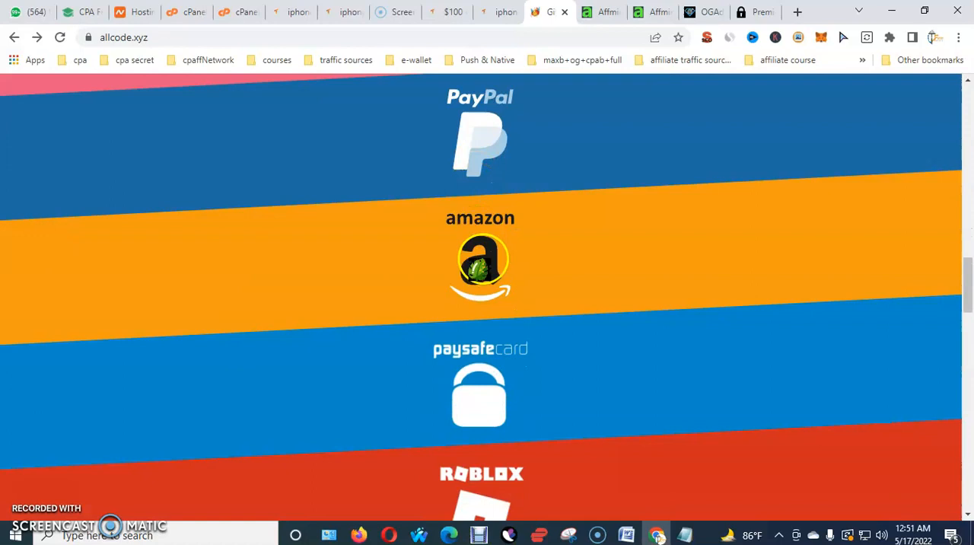
pyautogui.scroll(-4, 482, 268)
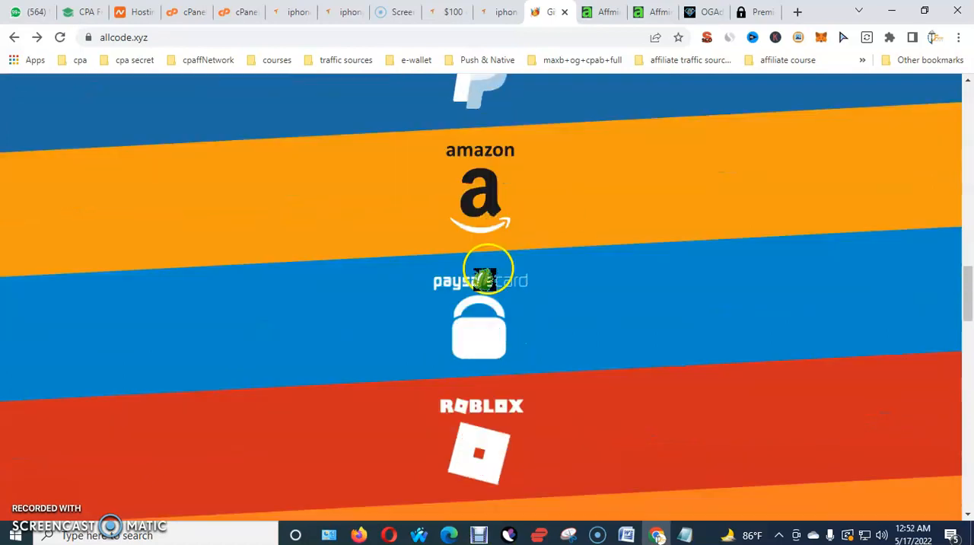
pyautogui.scroll(-5, 505, 257)
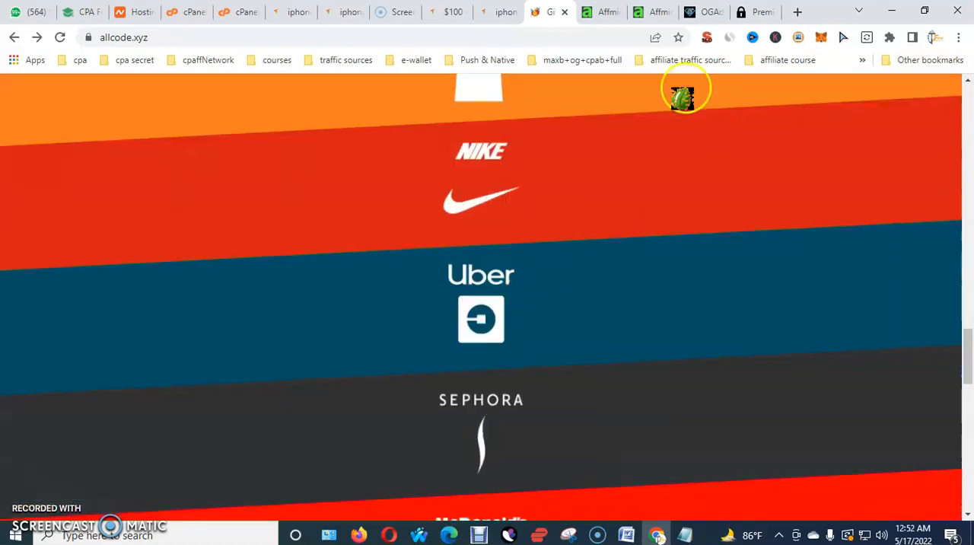
# Return to the OGAds locker form and copy the locker name Free Google Play Gift Card into the notes
pyautogui.click(701, 11)
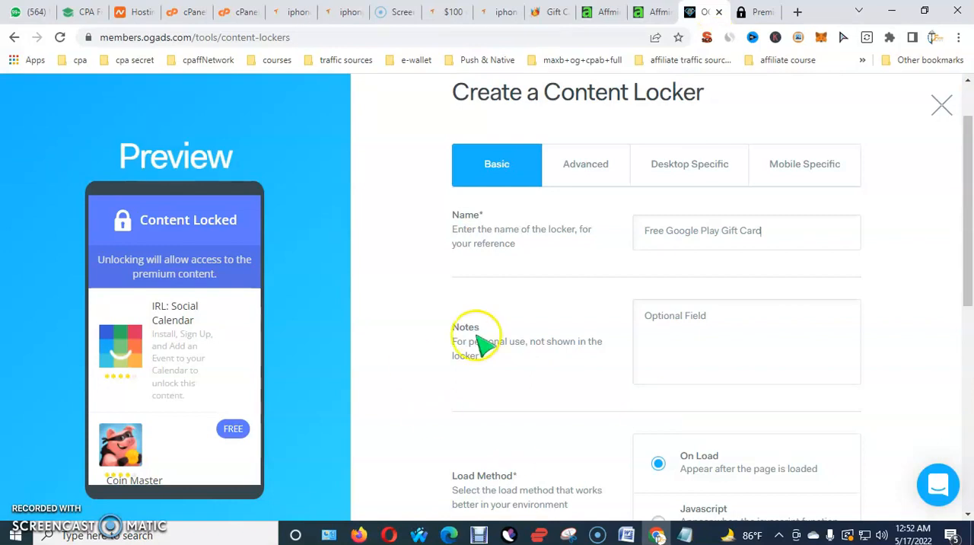
pyautogui.rightClick(784, 236)
pyautogui.hotkey('ctrl', 'c')
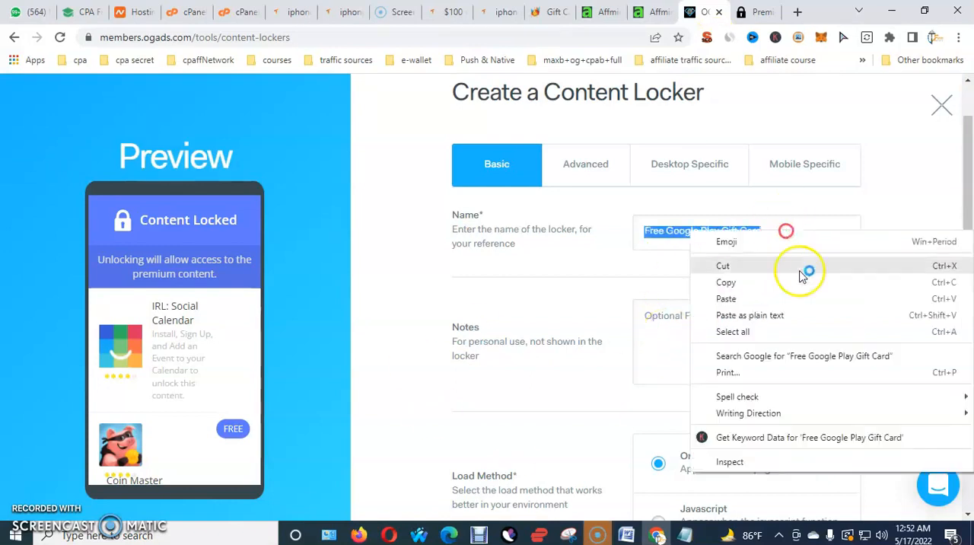
pyautogui.click(755, 285)
pyautogui.scroll(-2, 693, 346)
pyautogui.click(702, 202)
pyautogui.rightClick(702, 202)
pyautogui.click(753, 313)
# Try the Remove Locker unlock action for the new locker and set it back to Redirect
pyautogui.scroll(-2, 822, 266)
pyautogui.scroll(-3, 697, 251)
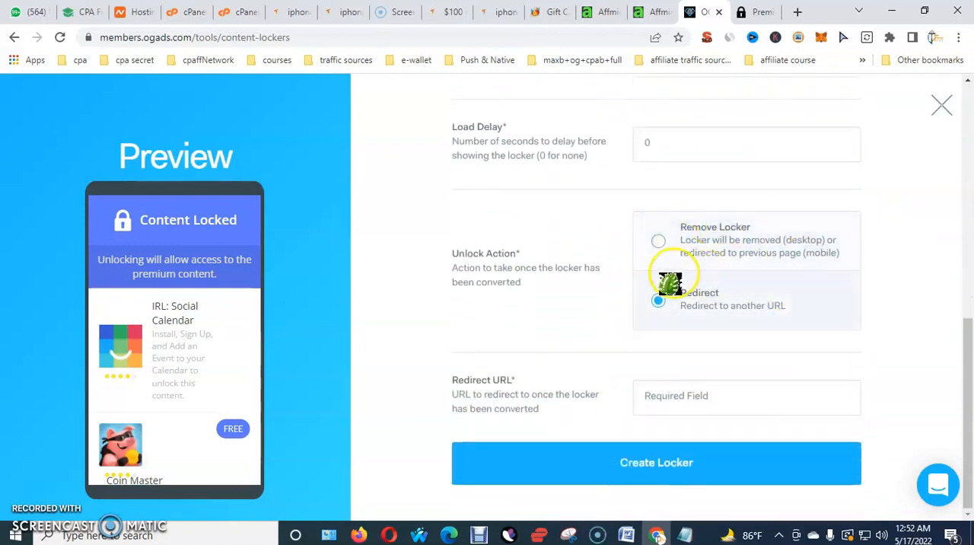
pyautogui.click(661, 242)
pyautogui.click(659, 390)
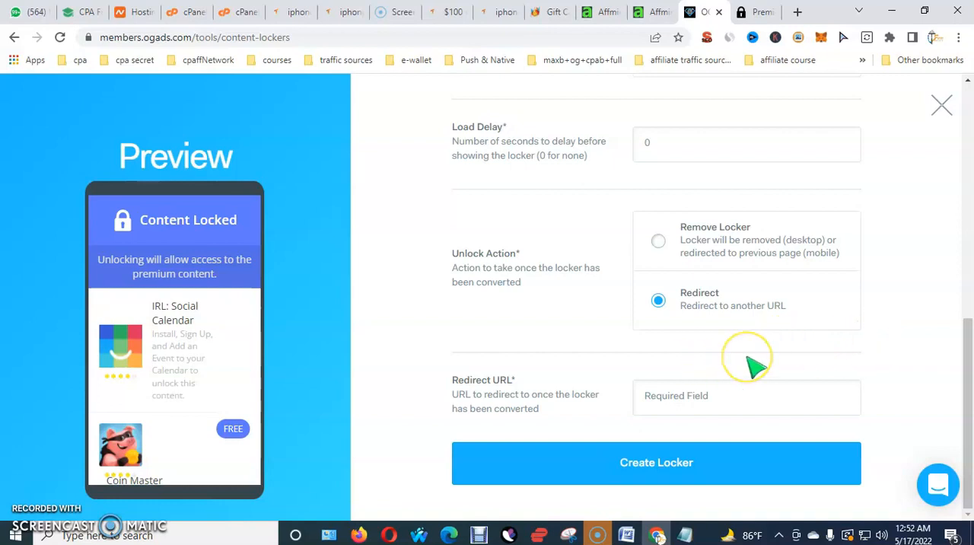
# Review the new content locker form's heading, name and notes
pyautogui.scroll(10, 742, 371)
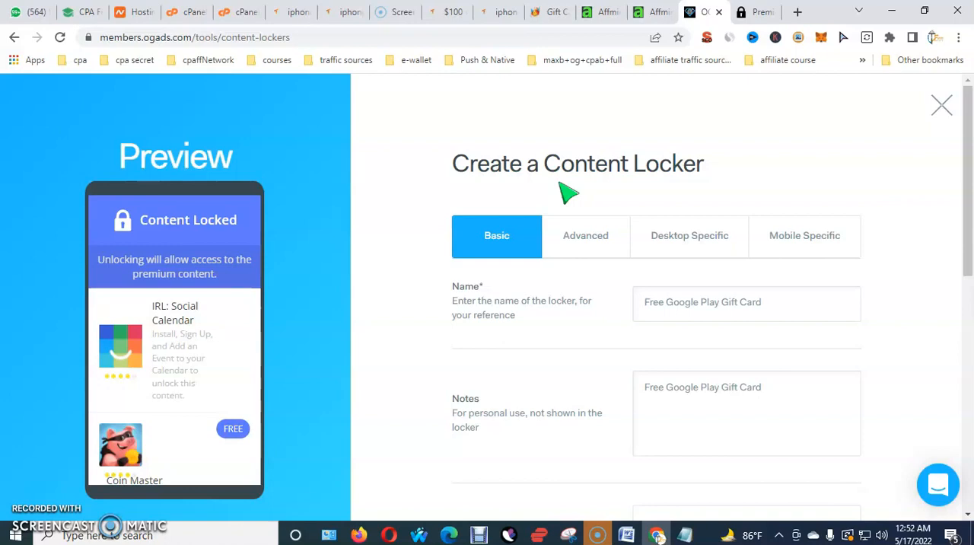
pyautogui.moveTo(449, 169); pyautogui.dragTo(726, 172)
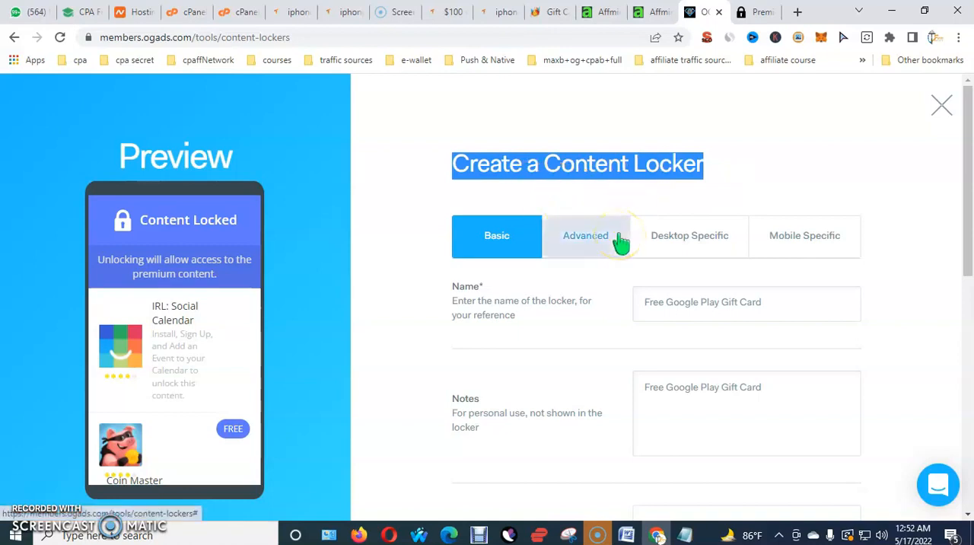
pyautogui.click(676, 196)
pyautogui.scroll(-1, 707, 289)
pyautogui.click(785, 237)
pyautogui.click(667, 256)
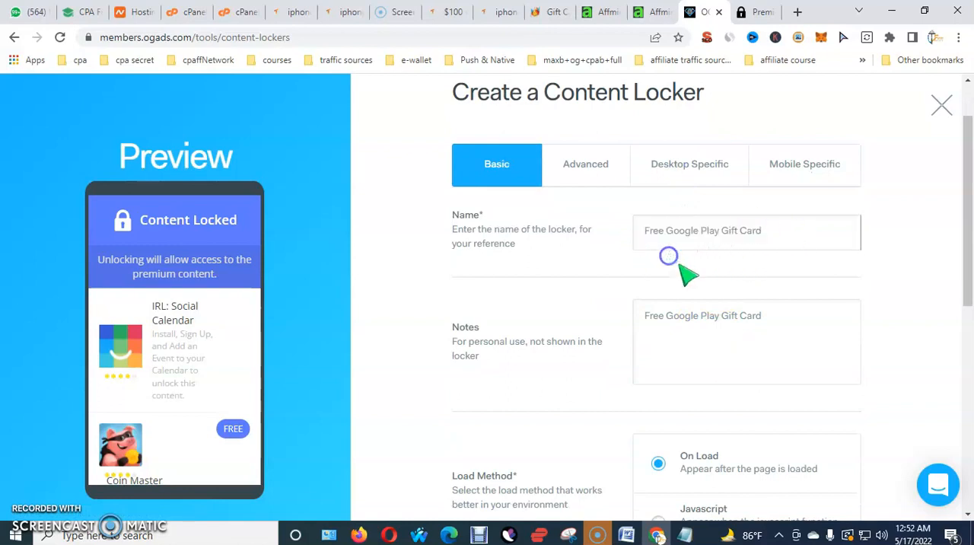
pyautogui.moveTo(634, 234); pyautogui.dragTo(773, 247)
# Set the new locker's unlock action to Remove Locker and check its load method and notes
pyautogui.scroll(-1, 773, 247)
pyautogui.scroll(-5, 773, 248)
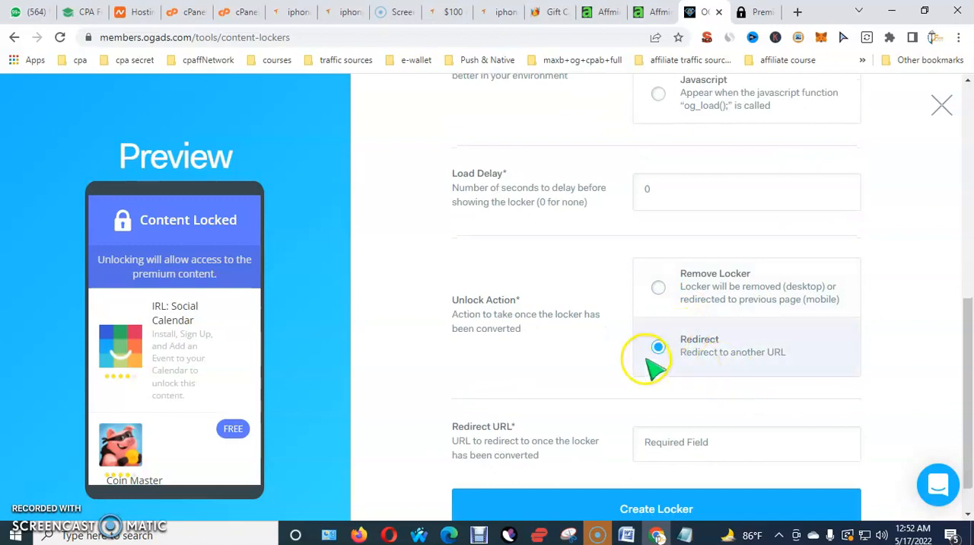
pyautogui.scroll(-1, 670, 328)
pyautogui.click(659, 240)
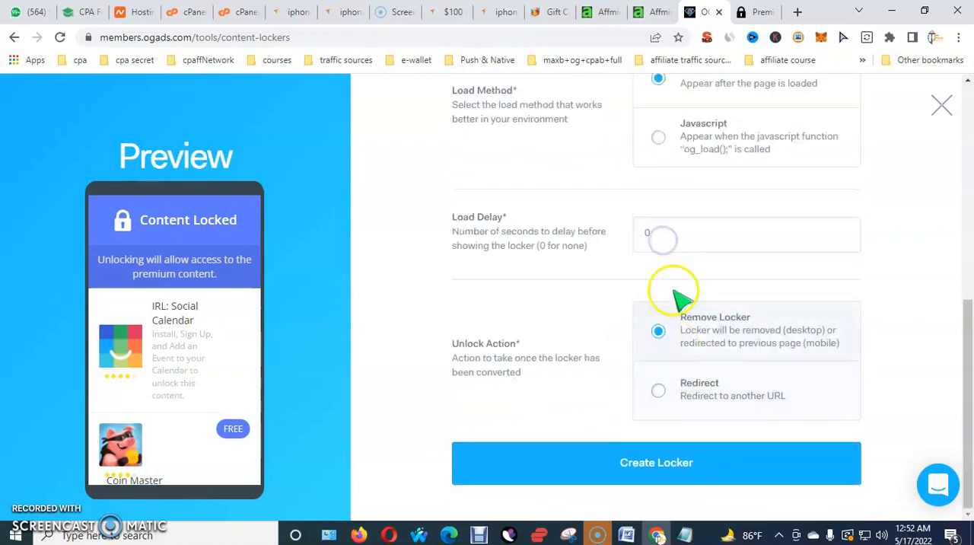
pyautogui.scroll(3, 691, 308)
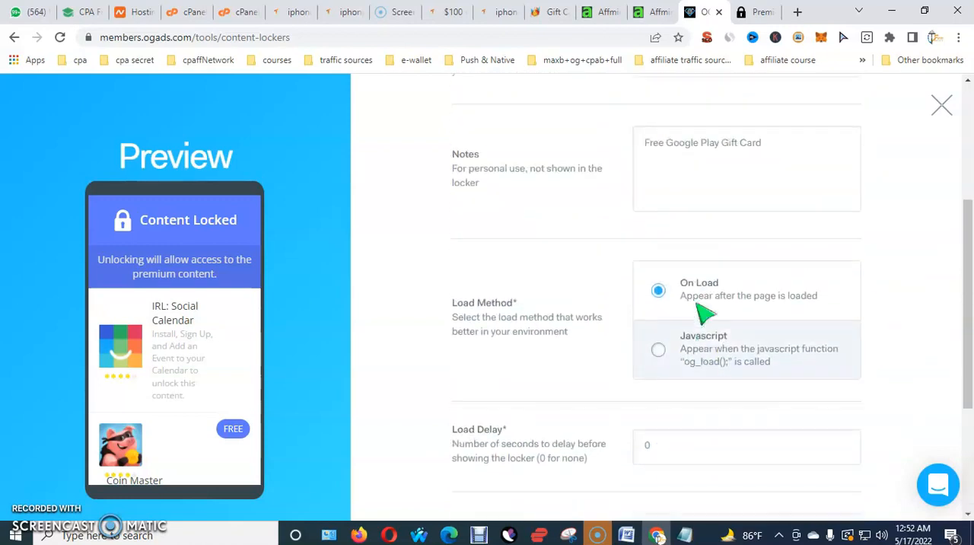
# In the advanced locker settings, keep one required conversion and set the payout threshold to 0.01
pyautogui.scroll(3, 708, 301)
pyautogui.click(601, 213)
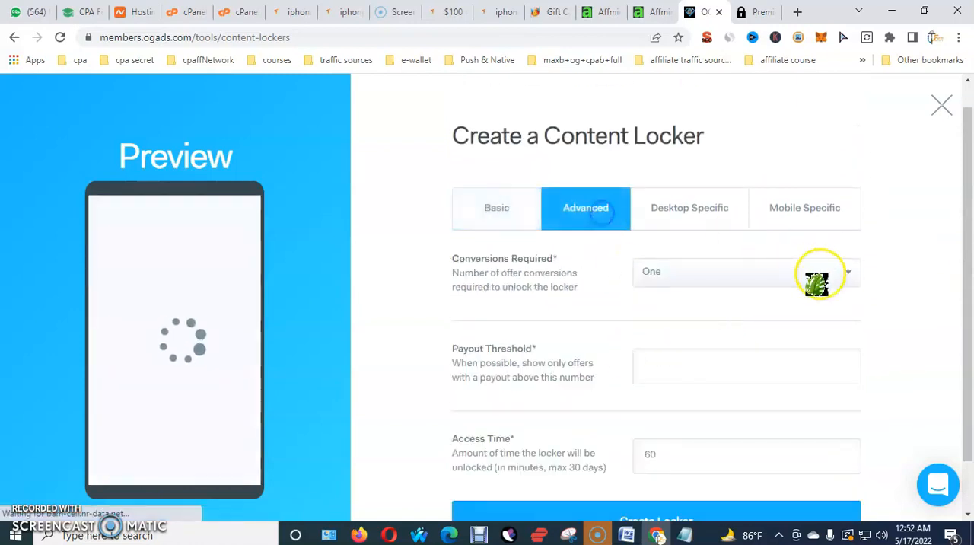
pyautogui.click(740, 282)
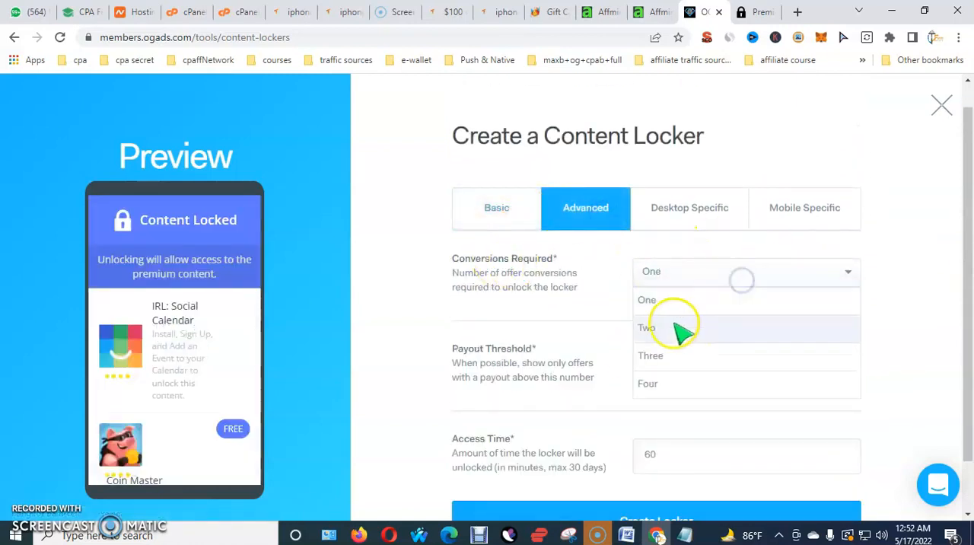
pyautogui.click(659, 301)
pyautogui.scroll(-1, 730, 314)
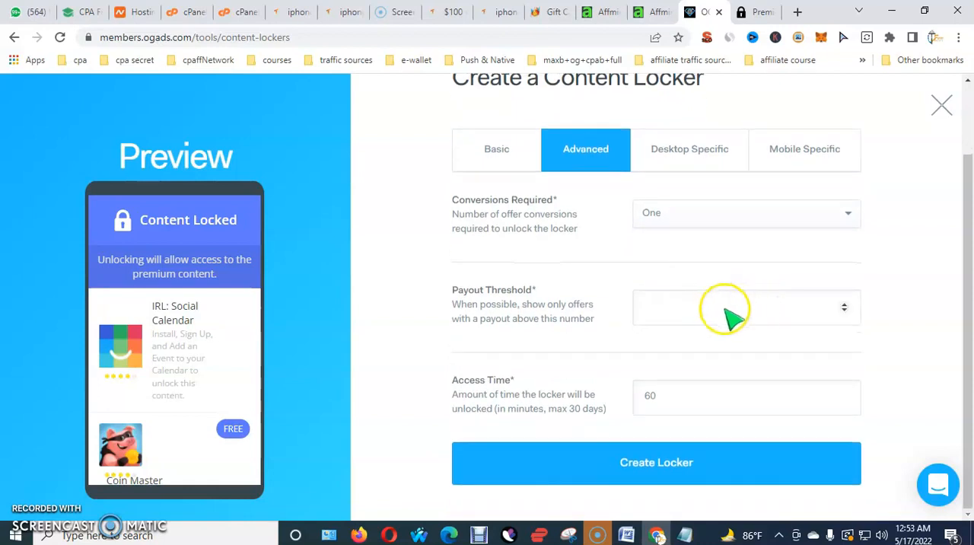
pyautogui.click(731, 313)
pyautogui.write('0.01')
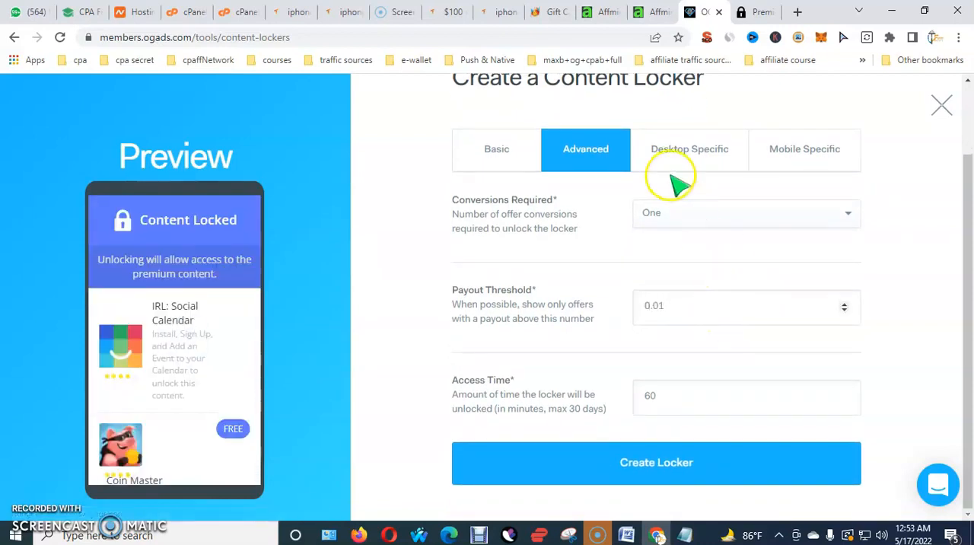
# In the desktop-specific settings, try the Affino (custom) theme, and settle on the Rezzio (desktop3) theme
pyautogui.click(689, 149)
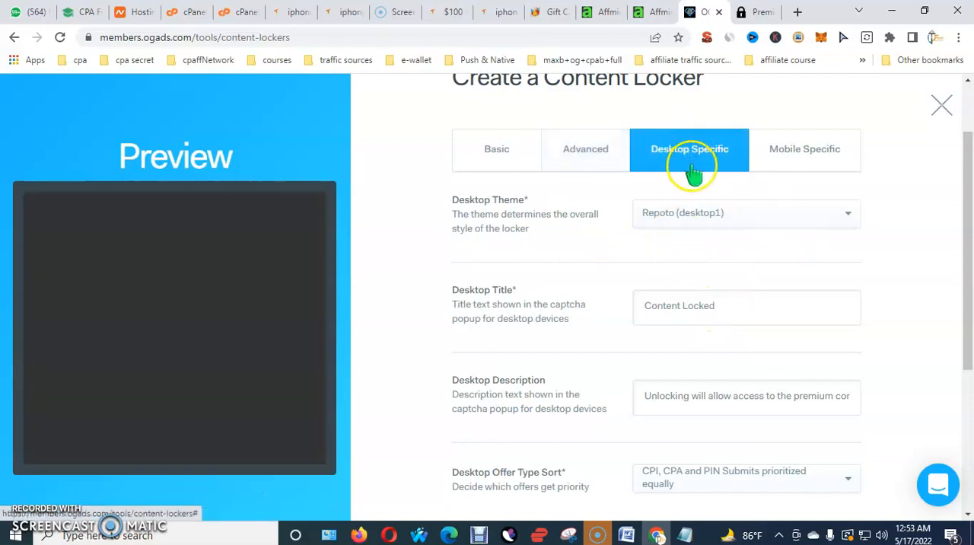
pyautogui.click(783, 217)
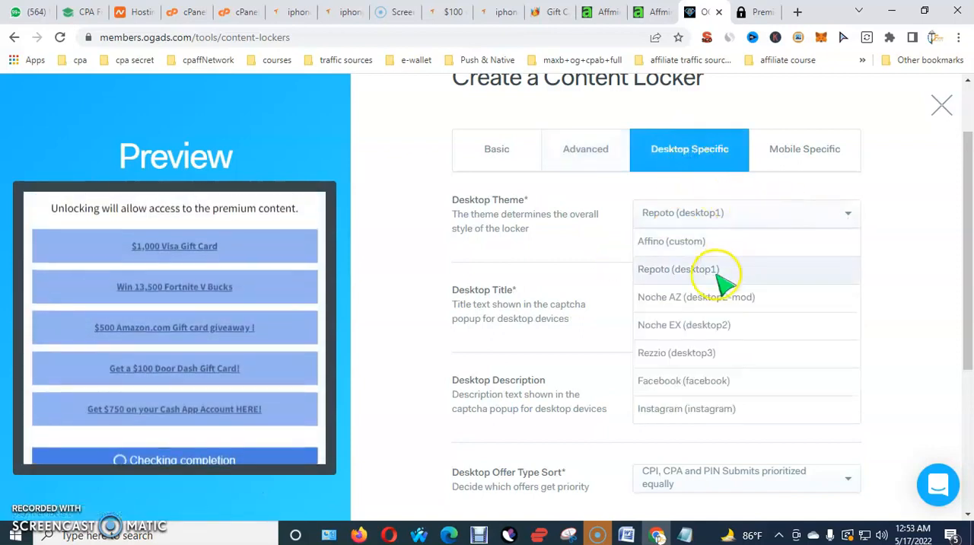
pyautogui.click(707, 245)
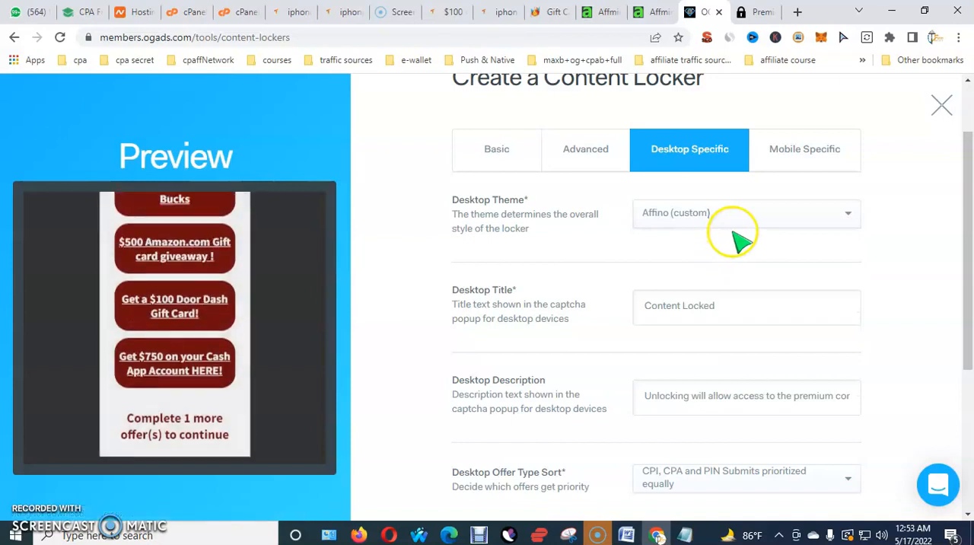
pyautogui.click(748, 217)
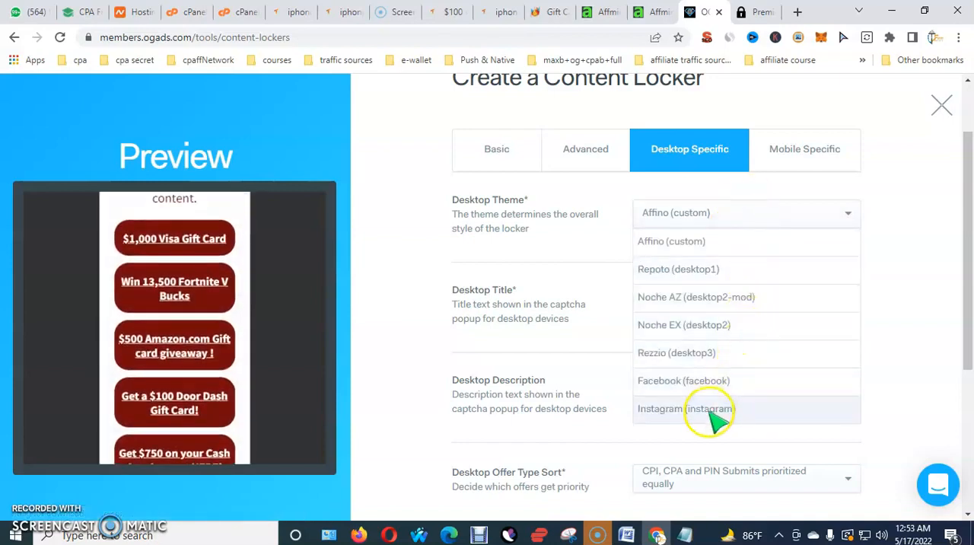
pyautogui.click(690, 355)
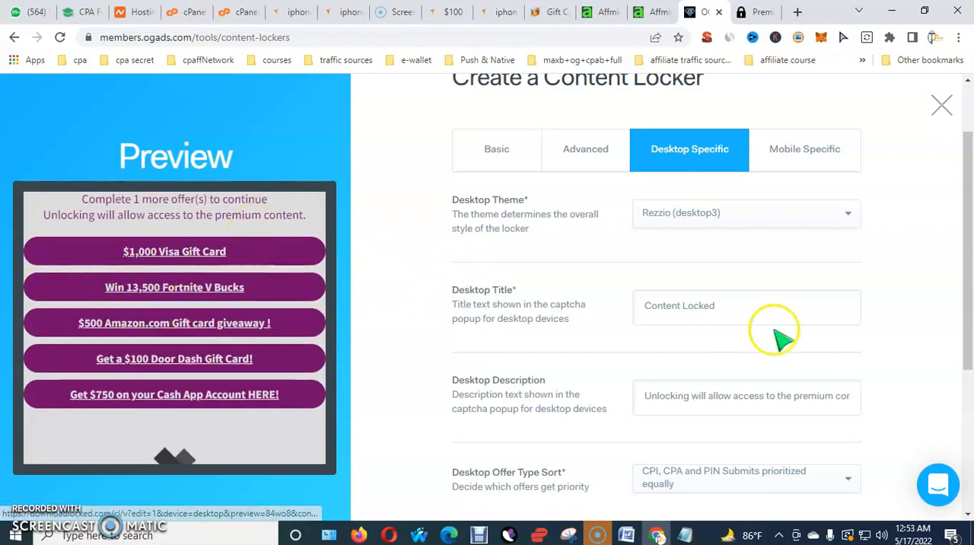
# Review the locker's desktop title and full desktop description text without changing them
pyautogui.scroll(-1, 775, 331)
pyautogui.rightClick(744, 243)
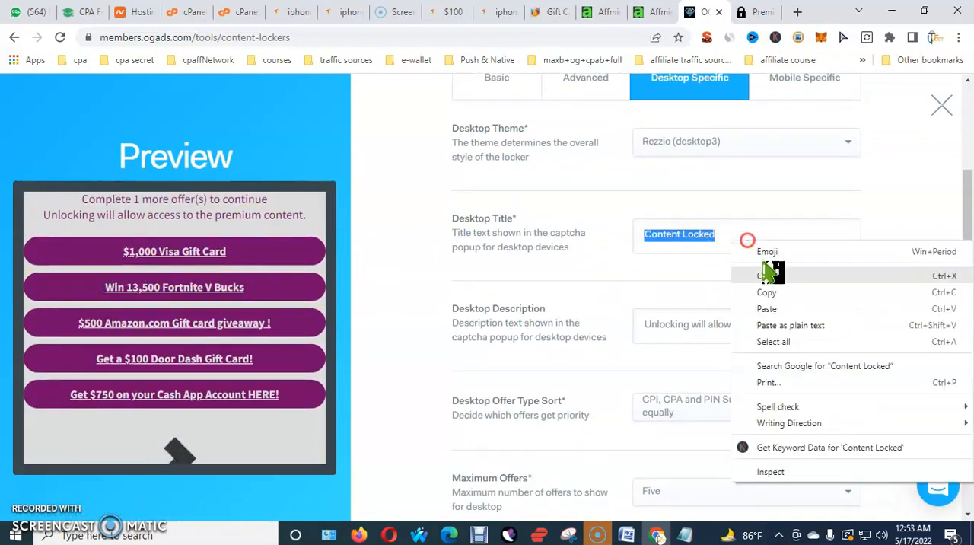
pyautogui.click(671, 291)
pyautogui.moveTo(702, 329); pyautogui.dragTo(906, 338)
pyautogui.click(907, 337)
pyautogui.scroll(-2, 807, 403)
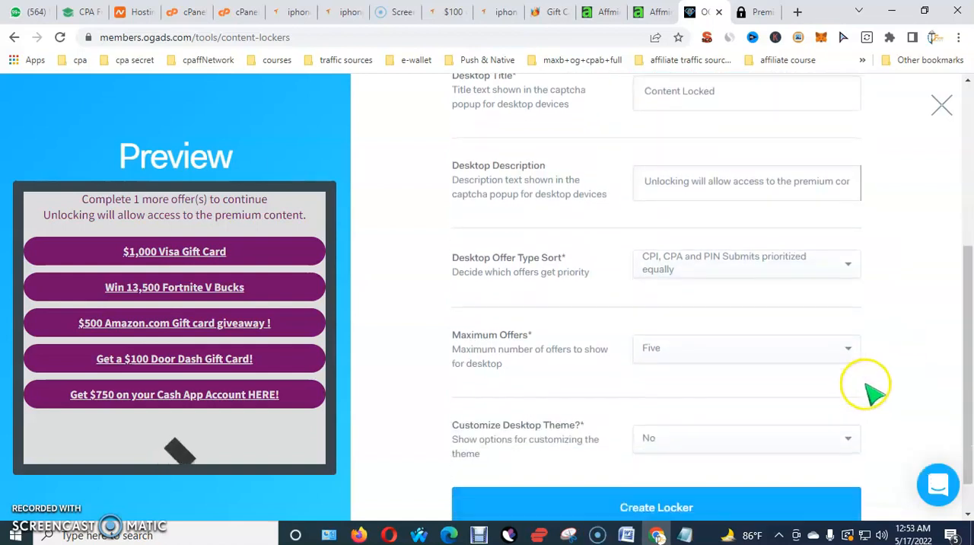
# Set the desktop offer type sort to CPA + PIN Submits prioritized, then CPI, and enable desktop theme customization
pyautogui.click(846, 265)
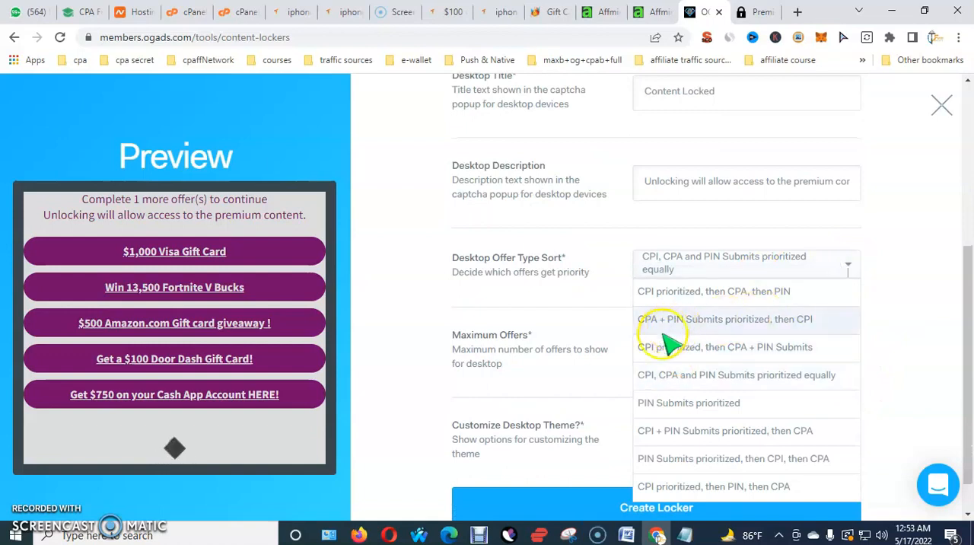
pyautogui.click(793, 326)
pyautogui.scroll(-1, 804, 330)
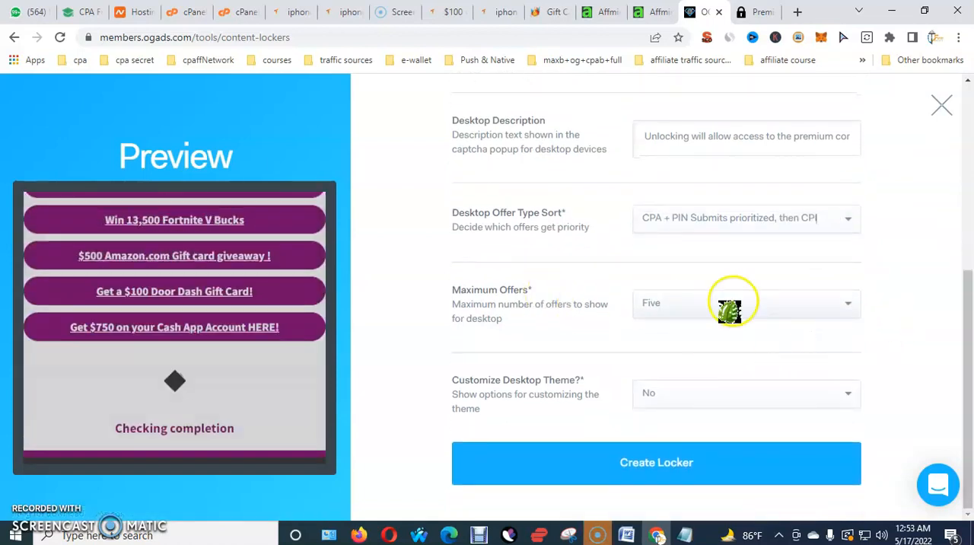
pyautogui.click(717, 392)
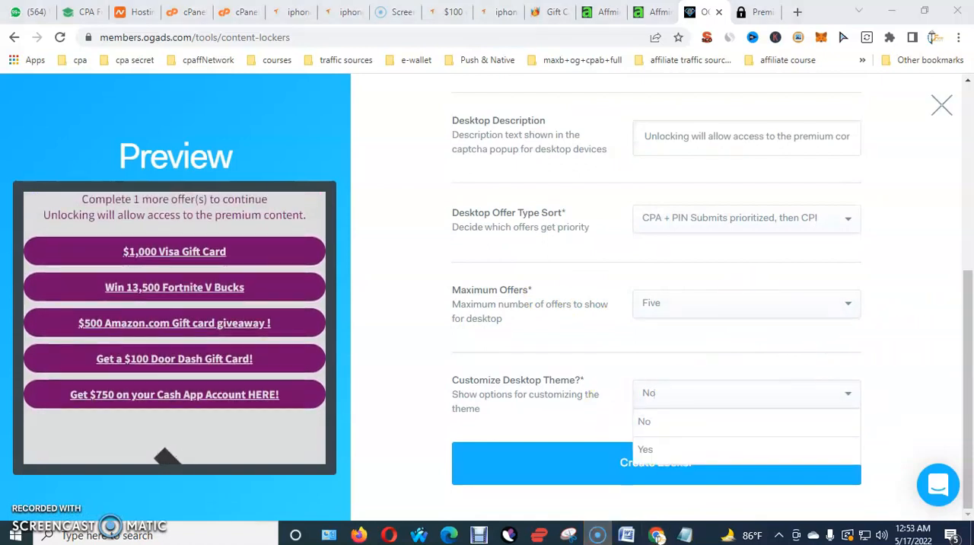
pyautogui.click(646, 449)
# Set the desktop theme's background color to green 00D084 and check the foreground color option
pyautogui.scroll(-8, 874, 371)
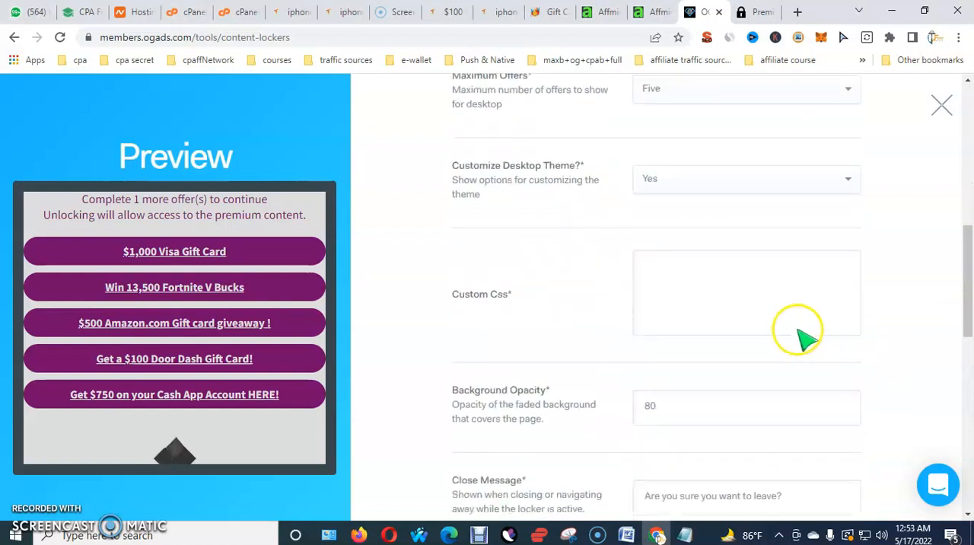
pyautogui.scroll(-4, 689, 243)
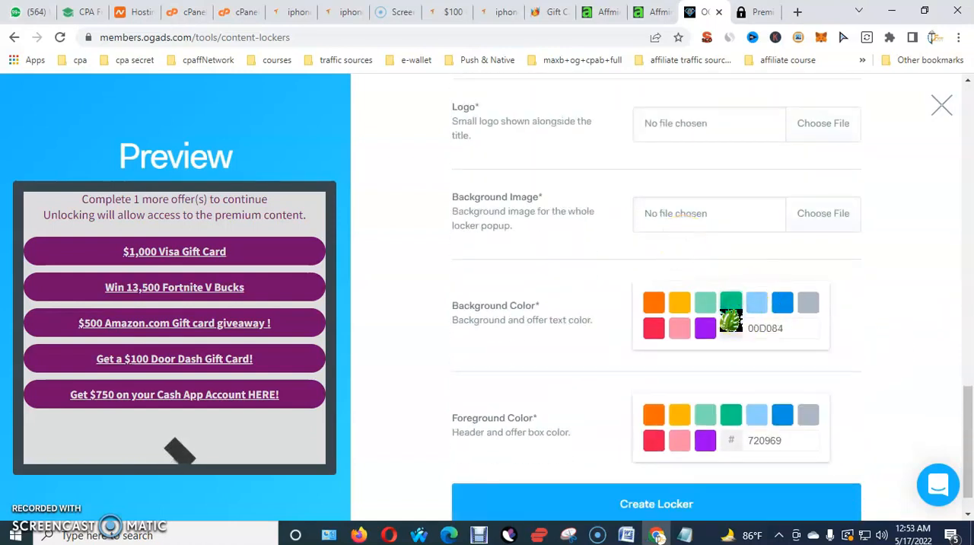
pyautogui.scroll(-1, 692, 374)
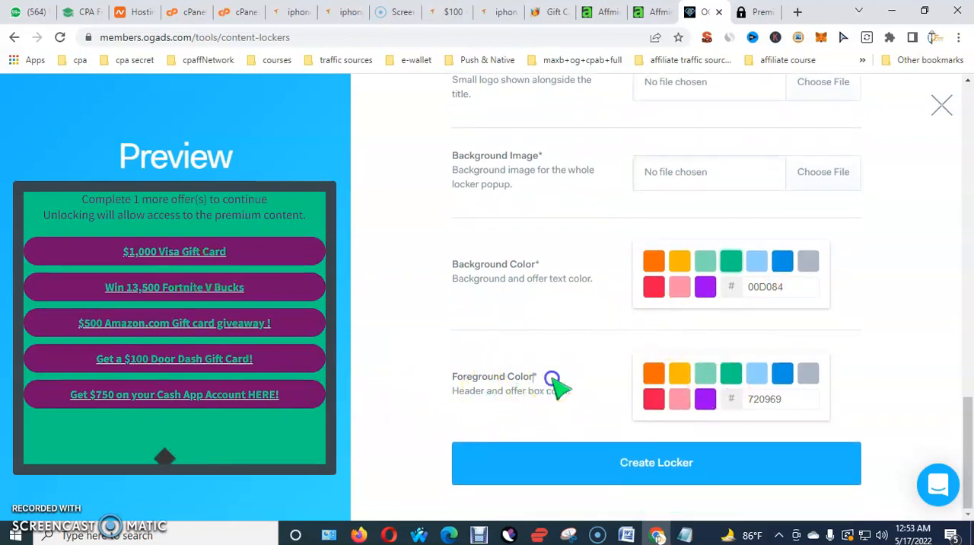
pyautogui.moveTo(552, 379); pyautogui.dragTo(435, 379)
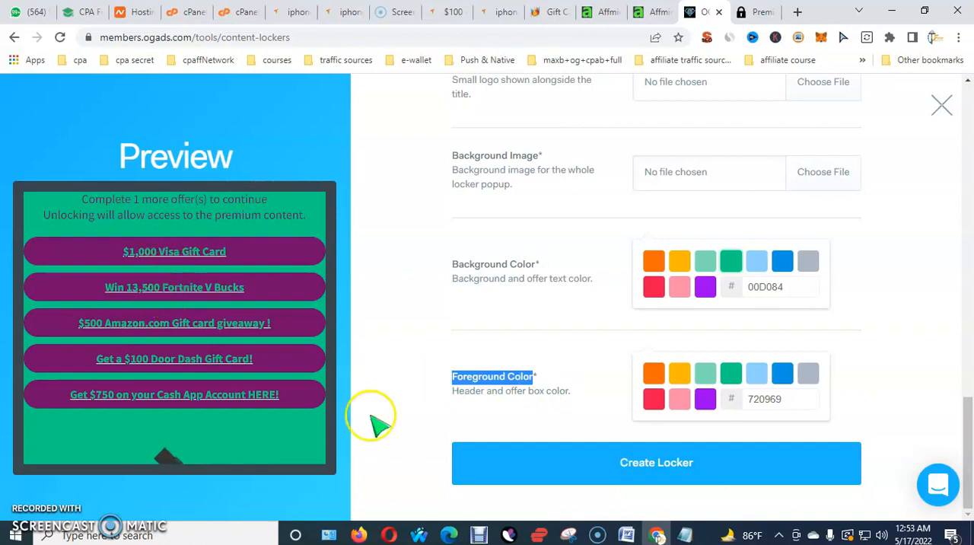
pyautogui.moveTo(545, 264); pyautogui.dragTo(423, 266)
pyautogui.scroll(15, 844, 330)
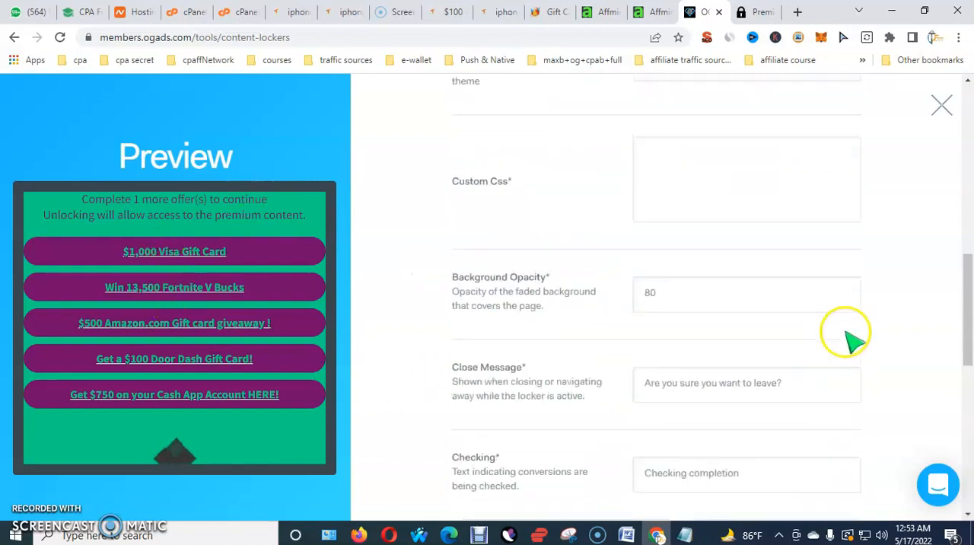
# In the mobile-specific settings, set the mobile theme to Dovero (mobile7)
pyautogui.click(814, 242)
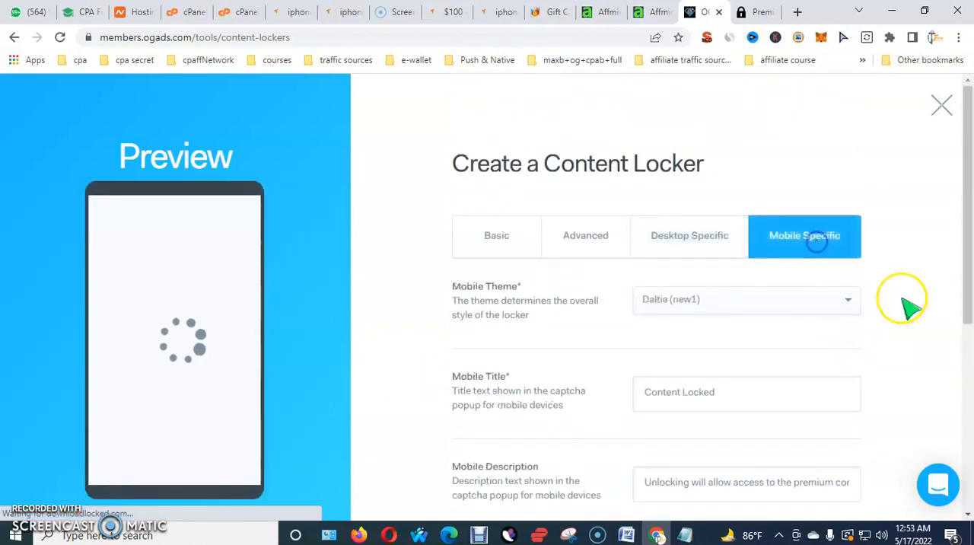
pyautogui.scroll(-1, 394, 325)
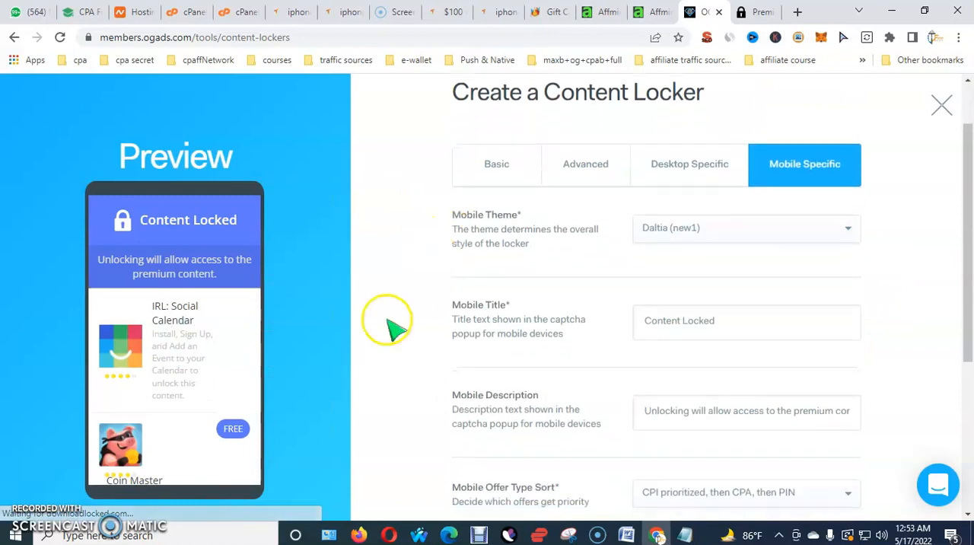
pyautogui.click(689, 219)
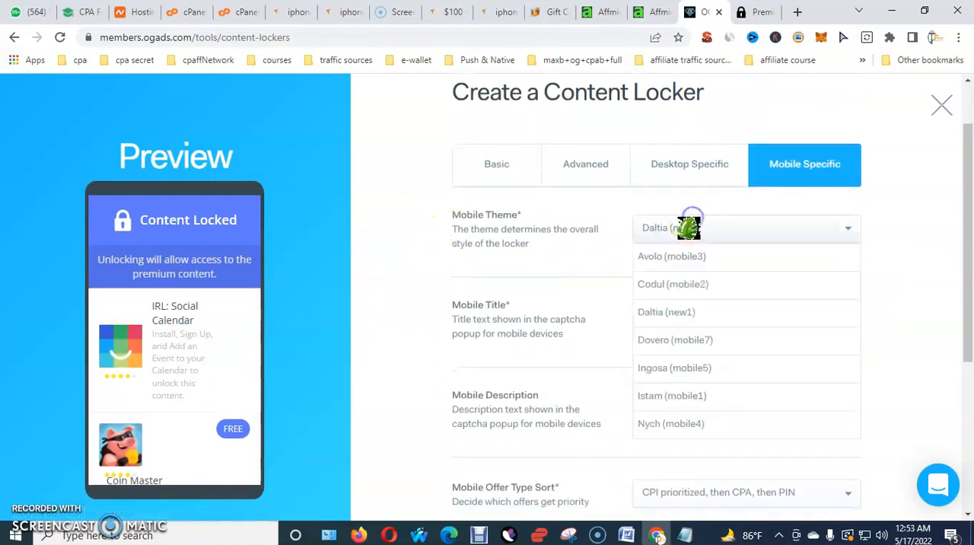
pyautogui.click(689, 340)
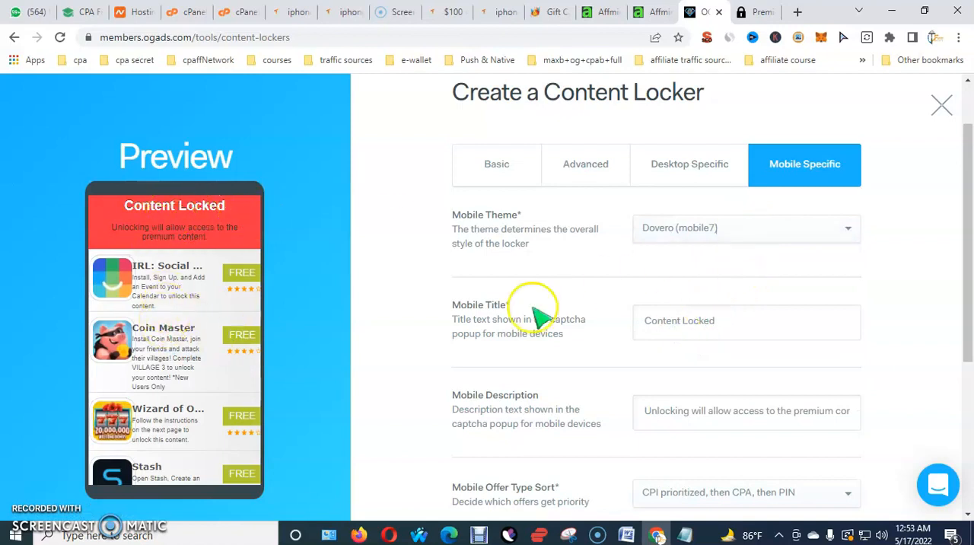
# Replace the mobile title with the copied locker name, Free Google Play Gift Card
pyautogui.click(771, 329)
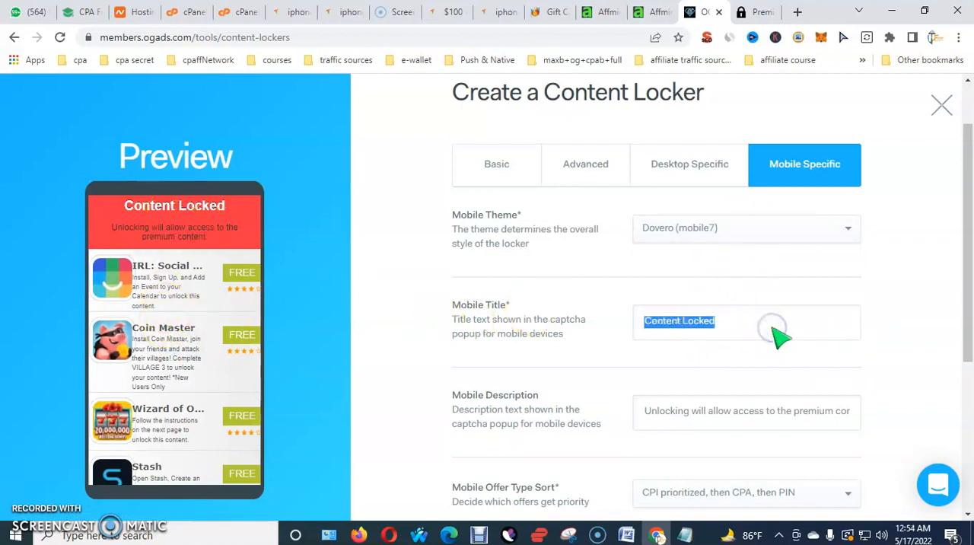
pyautogui.rightClick(782, 322)
pyautogui.click(796, 151)
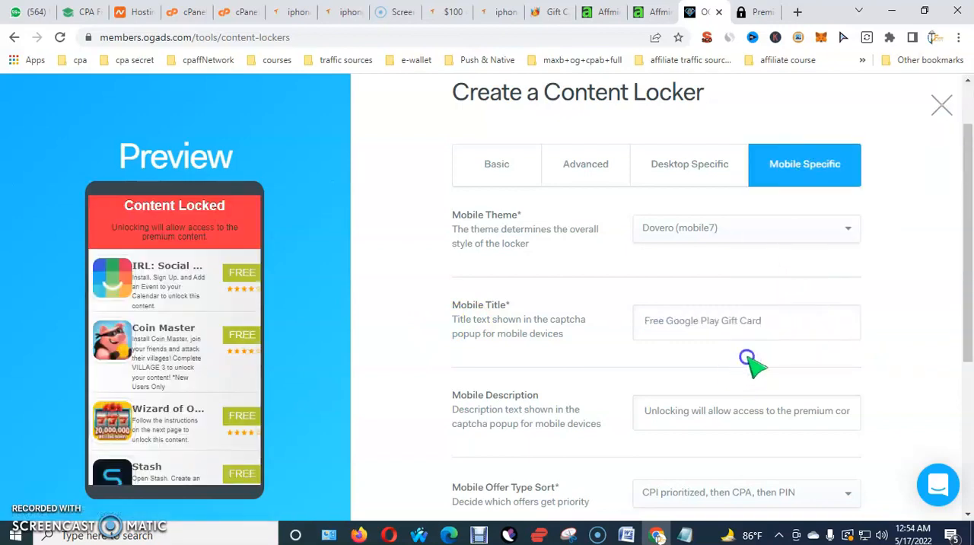
# Replace the mobile description with "Complete 1 offers to unlock"
pyautogui.scroll(-2, 753, 357)
pyautogui.click(688, 269)
pyautogui.scroll(-2, 720, 321)
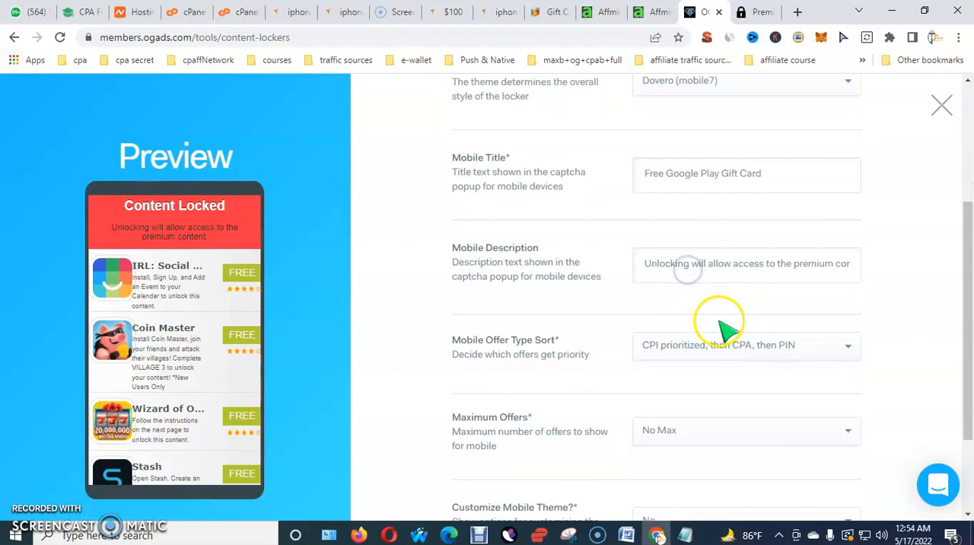
pyautogui.scroll(2, 605, 263)
pyautogui.scroll(1, 609, 266)
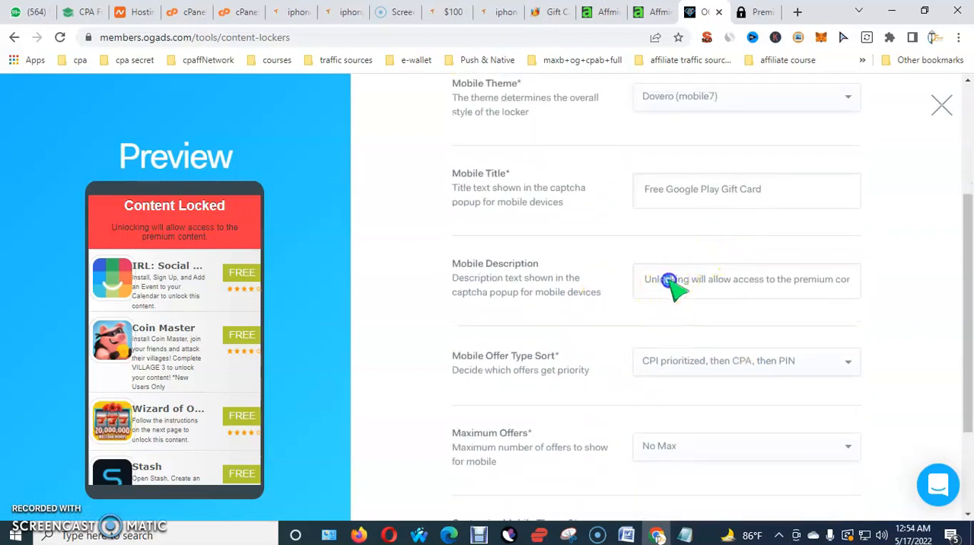
pyautogui.moveTo(670, 280); pyautogui.dragTo(805, 298)
pyautogui.tripleClick(792, 288)
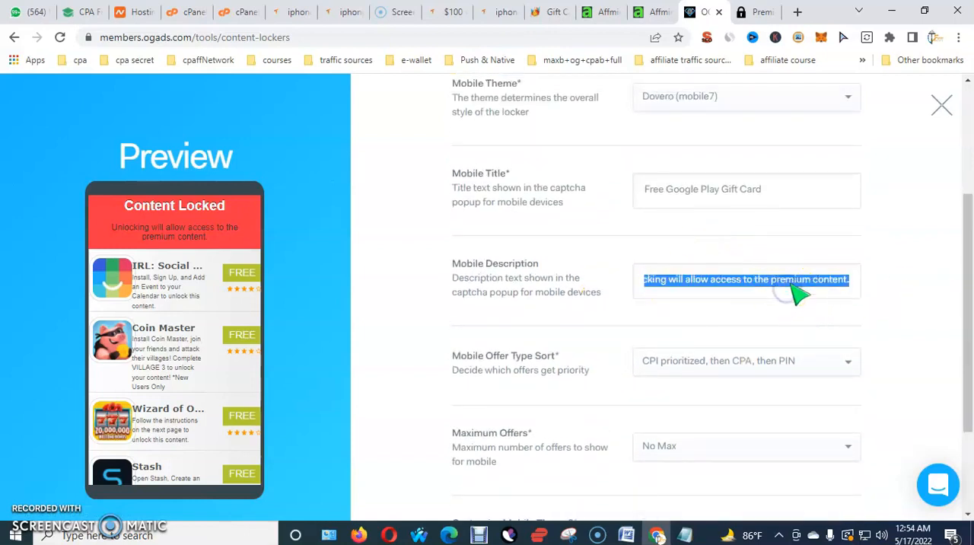
pyautogui.write('Complete 1 offers to unlock')
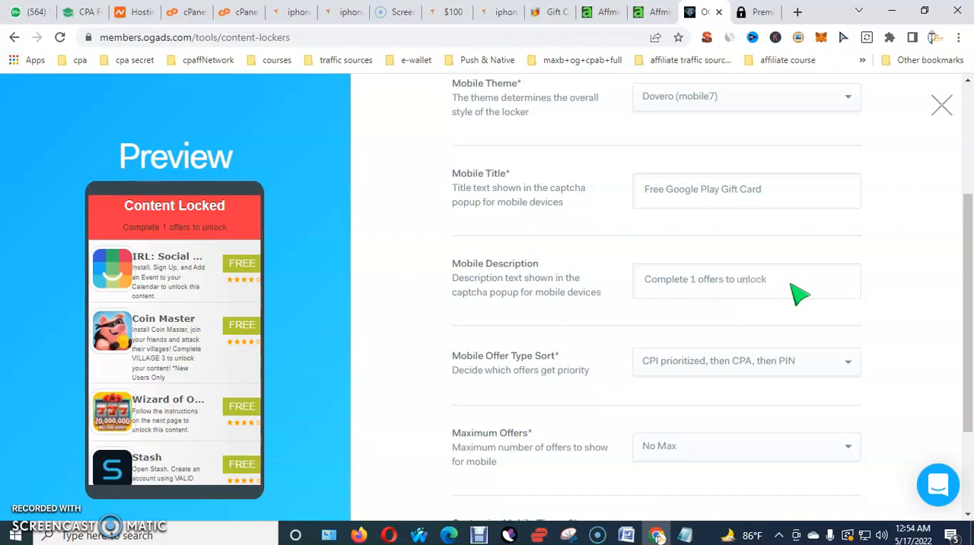
# Check the mobile maximum offers options, leave them at No Max, and create the locker
pyautogui.scroll(3, 902, 276)
pyautogui.scroll(-4, 875, 304)
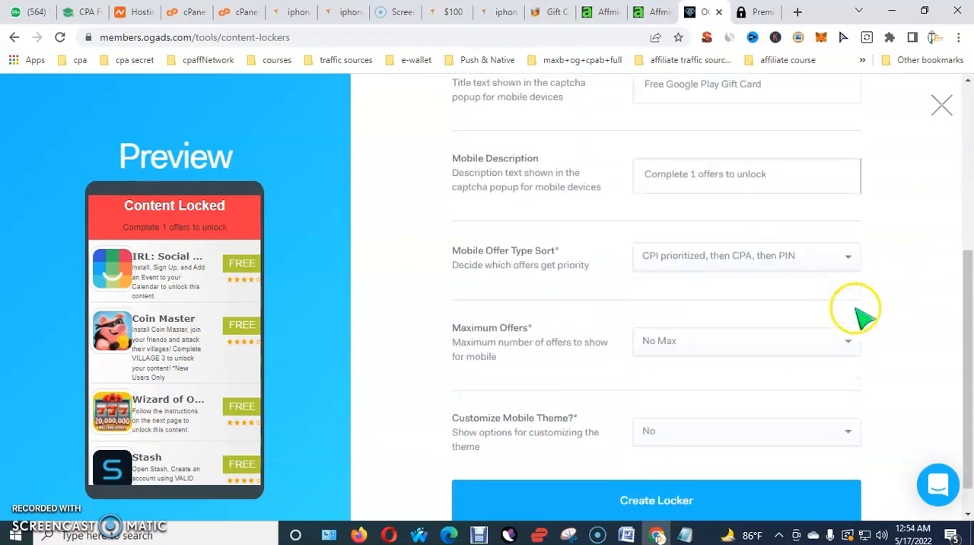
pyautogui.click(703, 304)
pyautogui.click(952, 308)
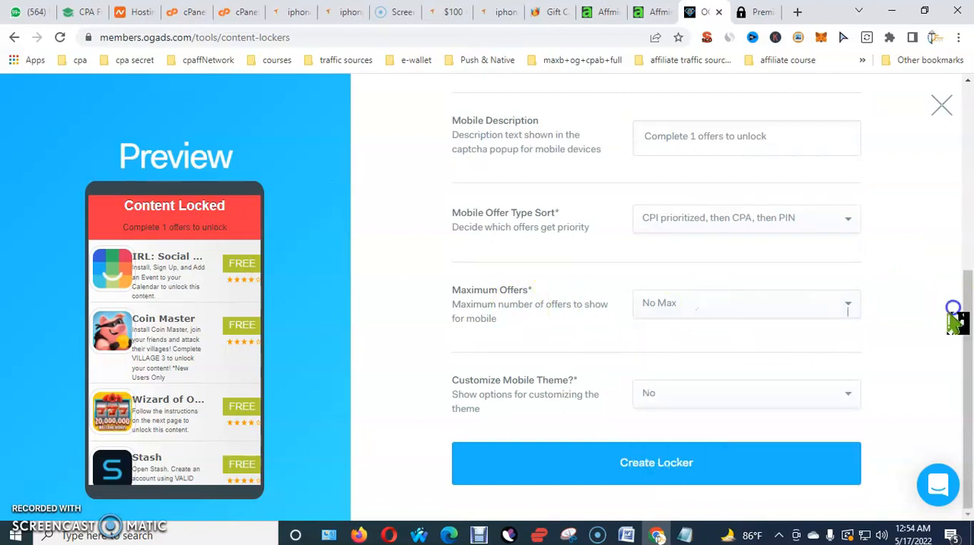
pyautogui.click(718, 461)
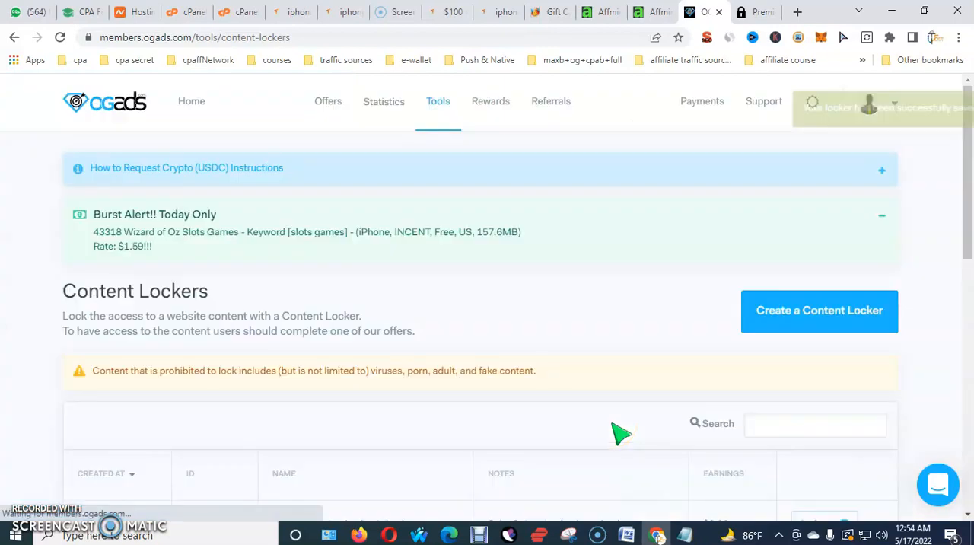
# Look for the new locker in the content lockers list and reload the page to refresh it
pyautogui.scroll(-2, 609, 304)
pyautogui.scroll(-2, 516, 319)
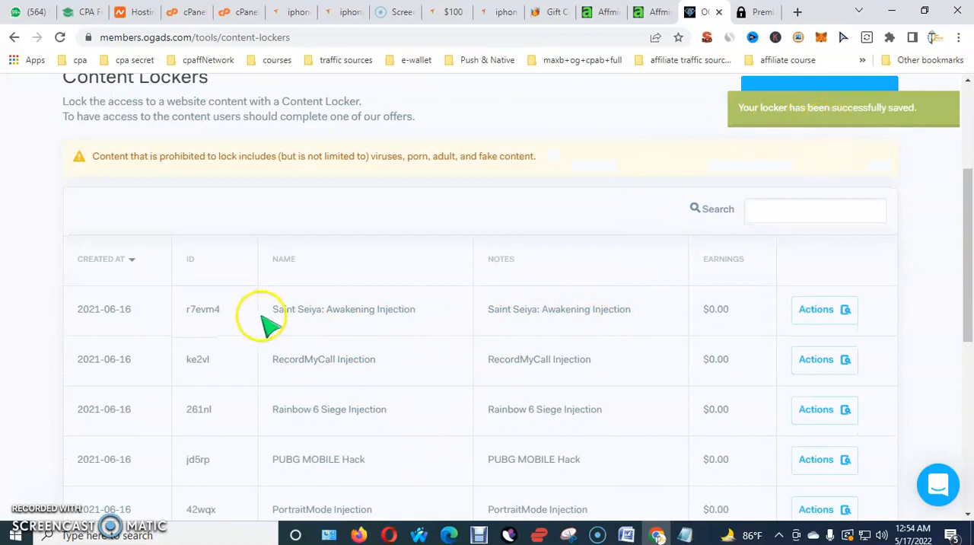
pyautogui.scroll(1, 586, 327)
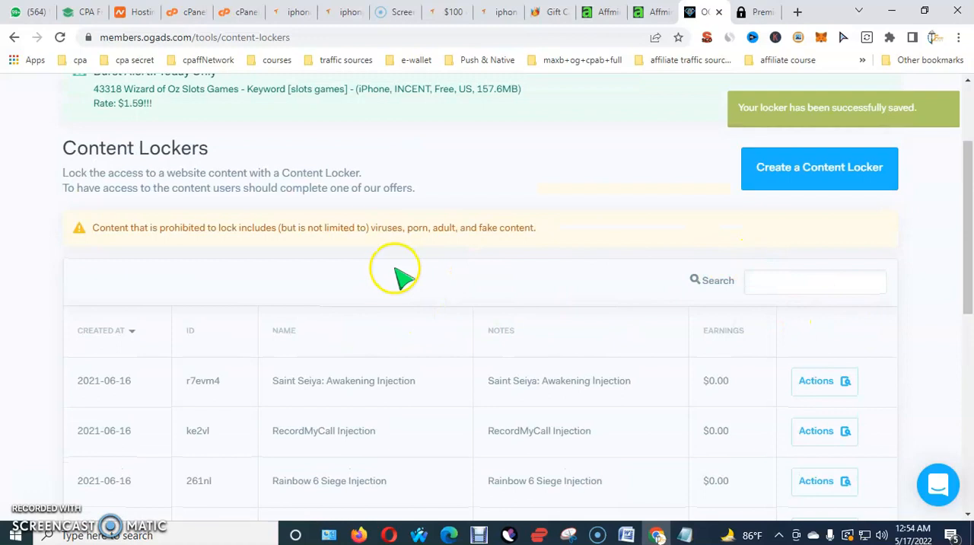
pyautogui.click(58, 39)
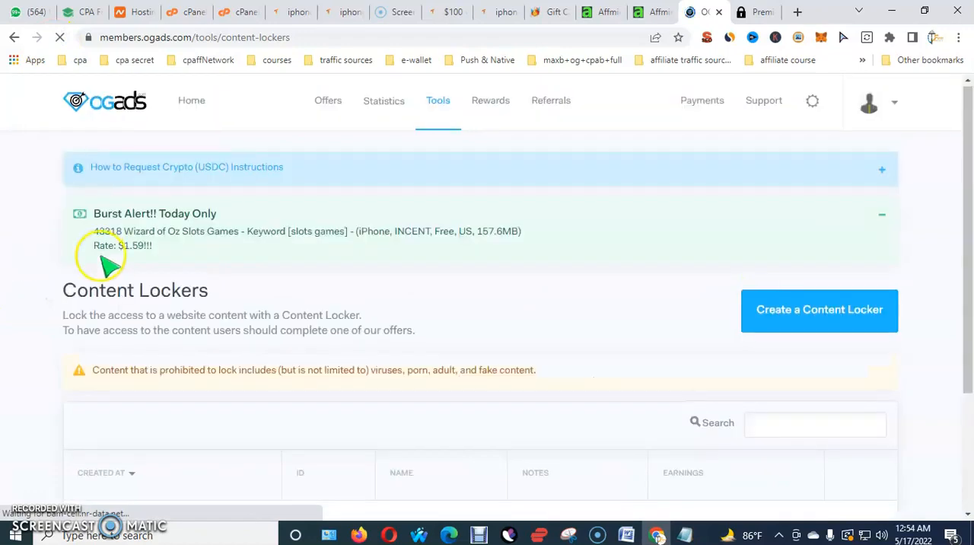
pyautogui.scroll(-2, 68, 283)
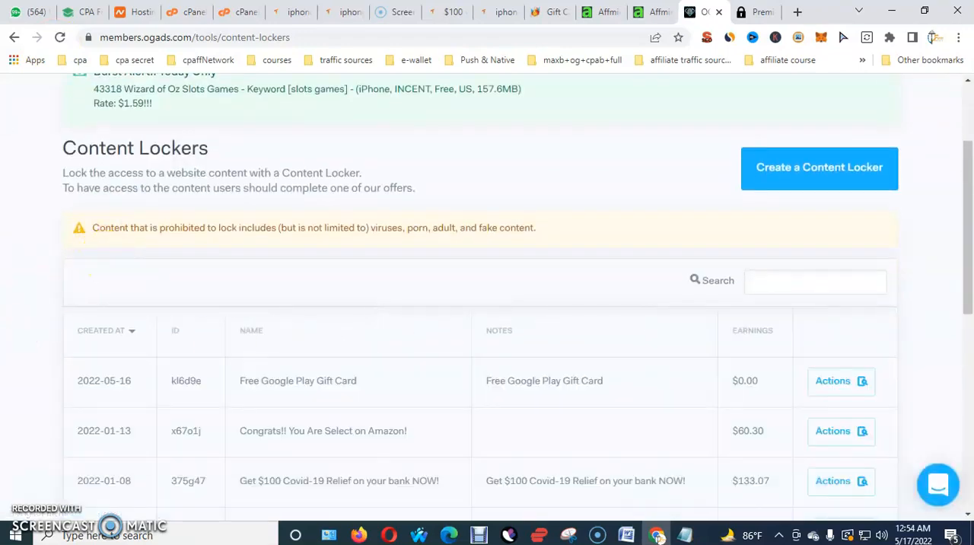
pyautogui.scroll(-1, 386, 340)
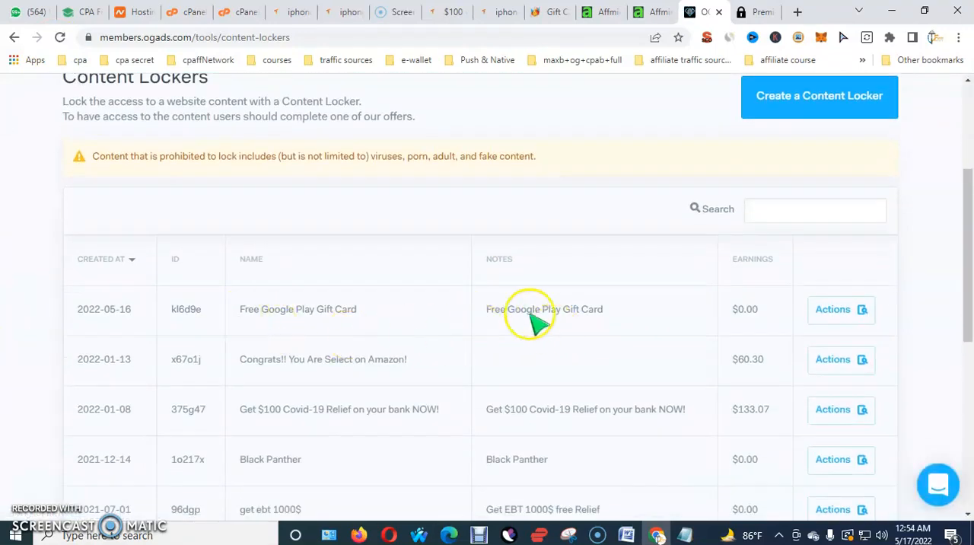
pyautogui.rightClick(850, 319)
pyautogui.click(850, 315)
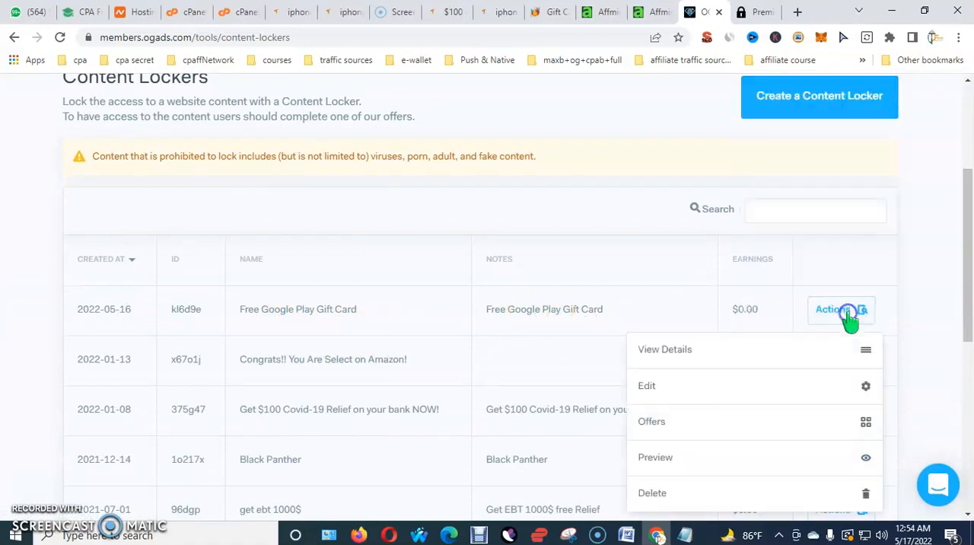
pyautogui.scroll(-1, 845, 335)
pyautogui.click(654, 314)
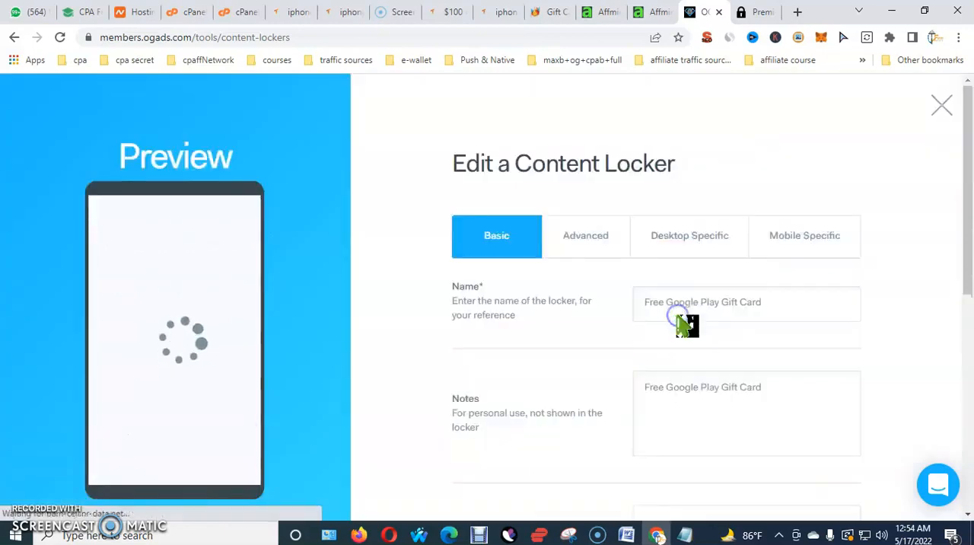
pyautogui.click(947, 102)
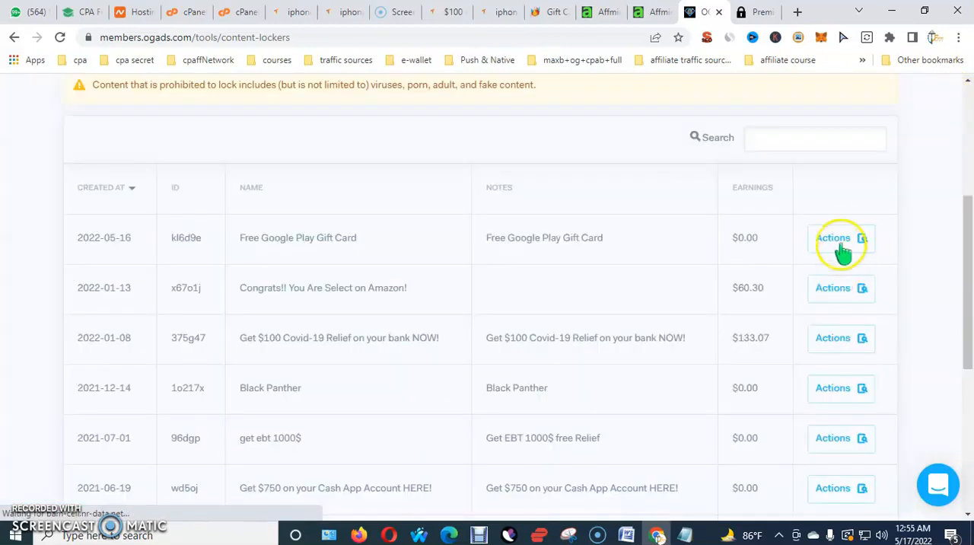
# Open the details of the new Free Google Play Gift Card locker and choose clickfam.com as its domain
pyautogui.click(840, 238)
pyautogui.click(689, 279)
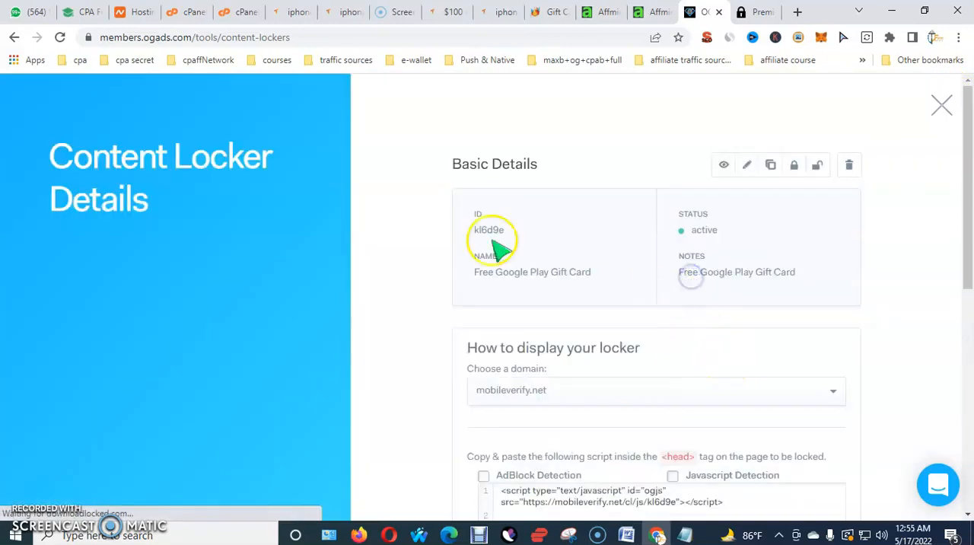
pyautogui.scroll(-1, 618, 272)
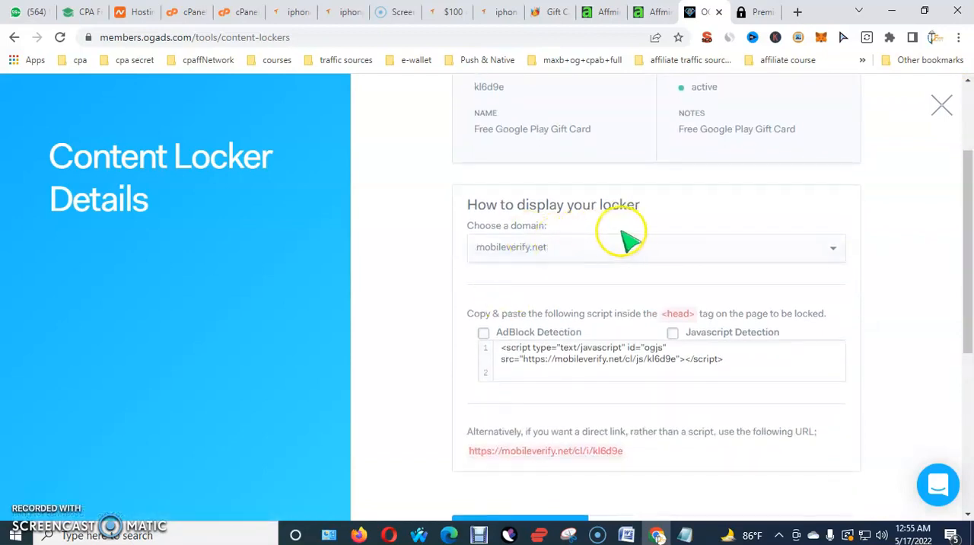
pyautogui.click(573, 251)
pyautogui.scroll(-4, 563, 289)
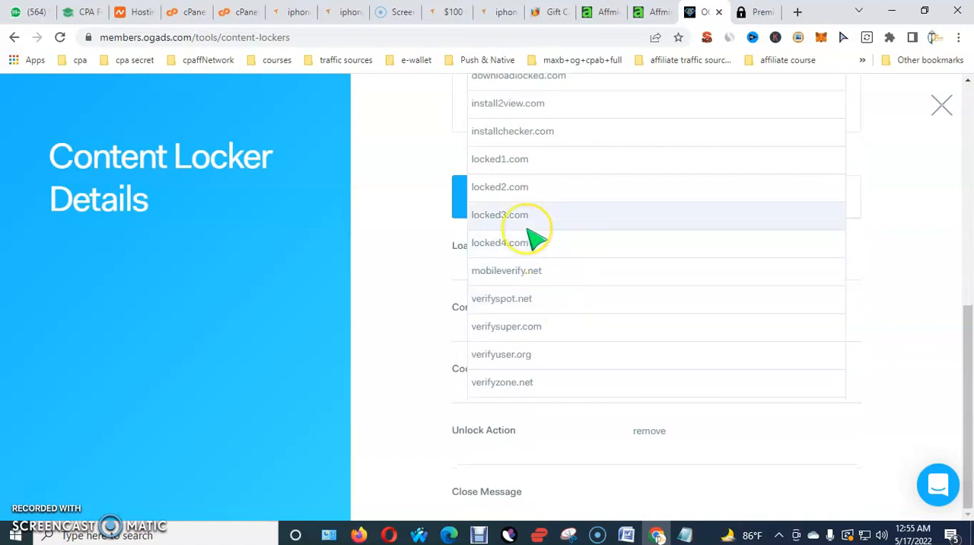
pyautogui.scroll(3, 527, 230)
pyautogui.scroll(-1, 534, 239)
pyautogui.scroll(1, 524, 239)
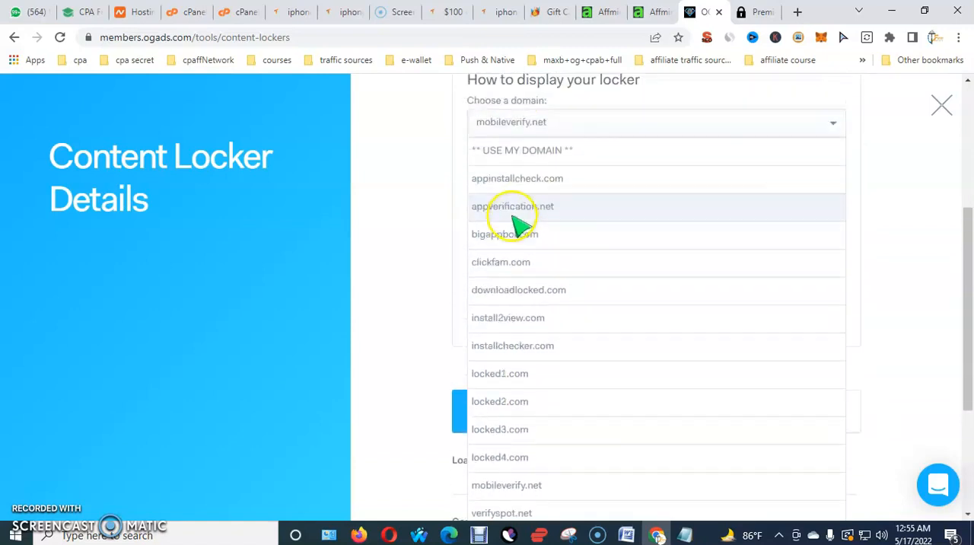
pyautogui.click(511, 270)
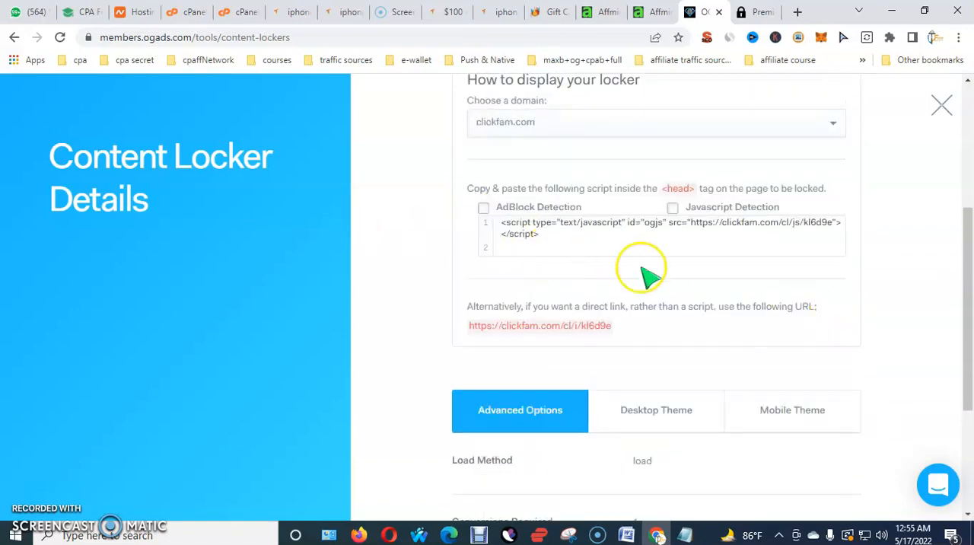
# Copy the locker's direct link URL on the clickfam.com domain
pyautogui.moveTo(613, 327); pyautogui.dragTo(500, 332)
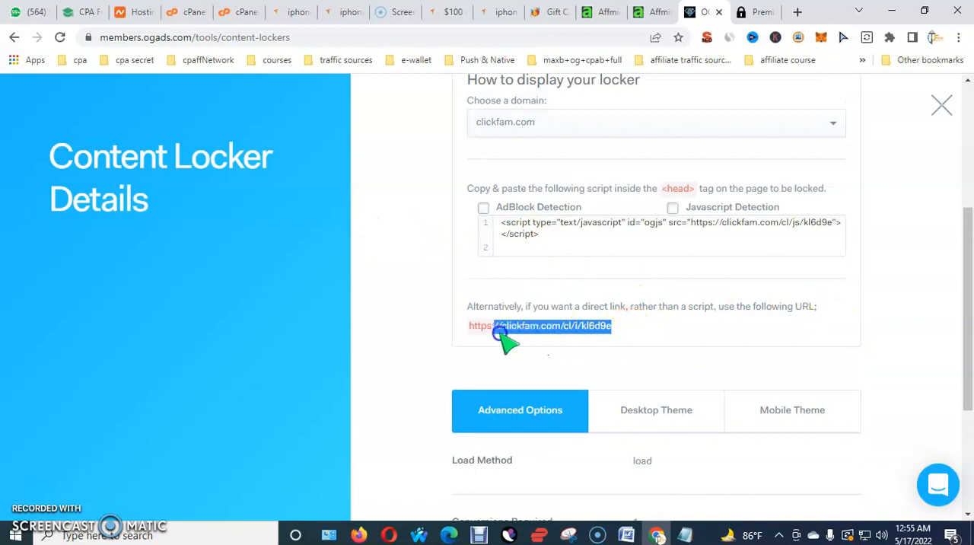
pyautogui.rightClick(563, 337)
pyautogui.click(592, 344)
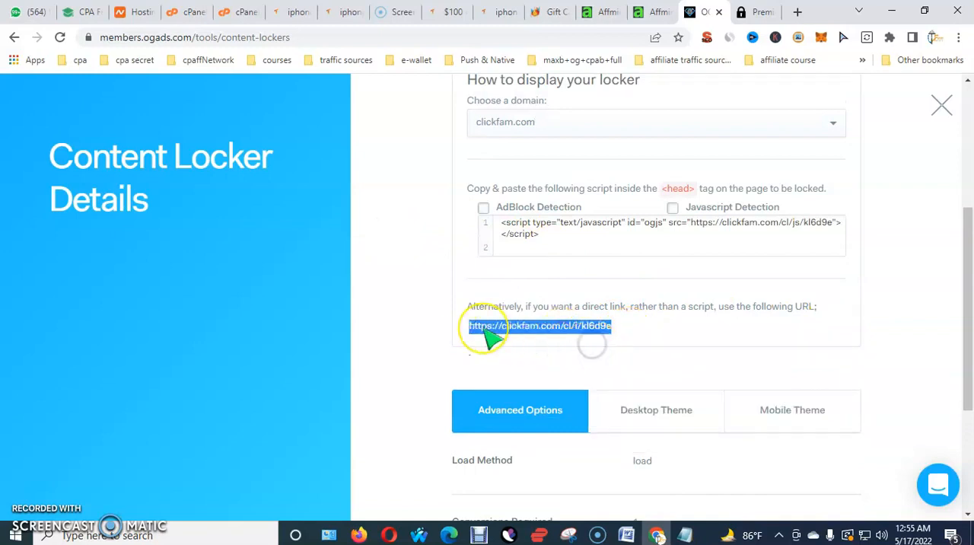
pyautogui.scroll(3, 487, 338)
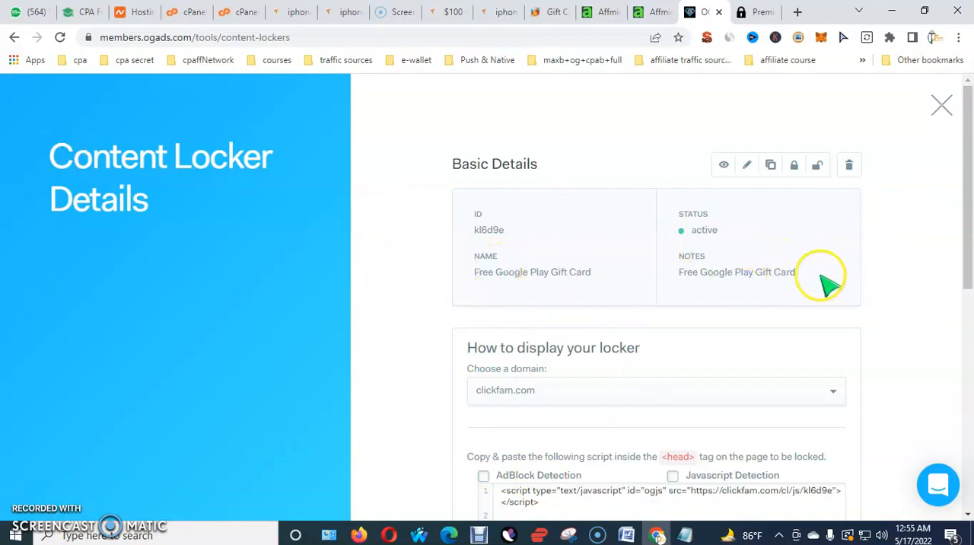
pyautogui.moveTo(822, 278); pyautogui.dragTo(489, 227)
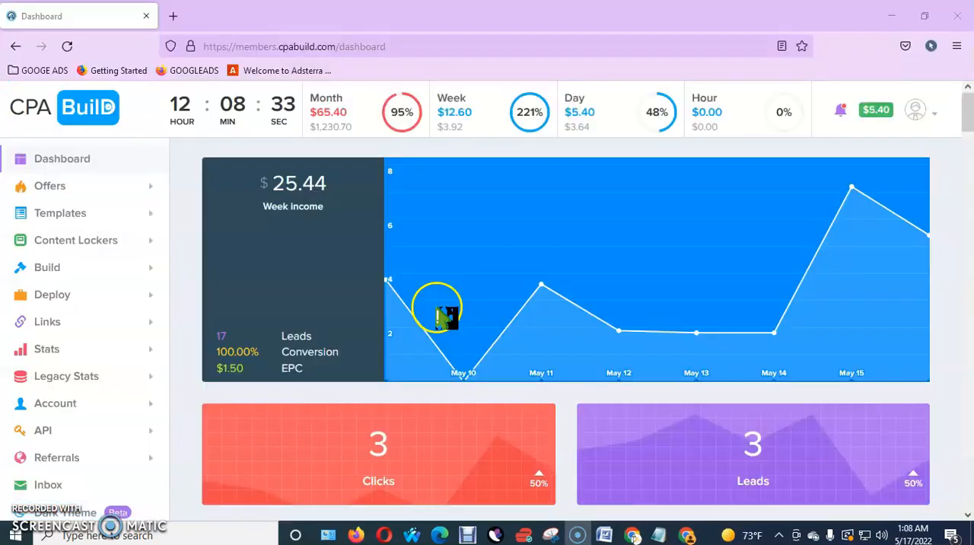
pyautogui.scroll(-3, 445, 317)
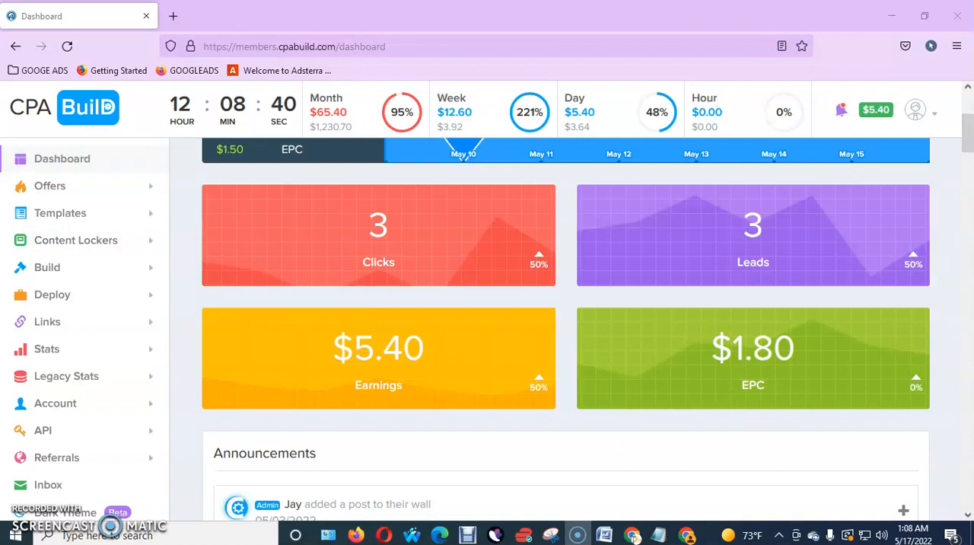
# Switch to CPABuild in Firefox and open its content locker builder with the Visual Editor by Prime base template
pyautogui.click(145, 242)
pyautogui.click(68, 270)
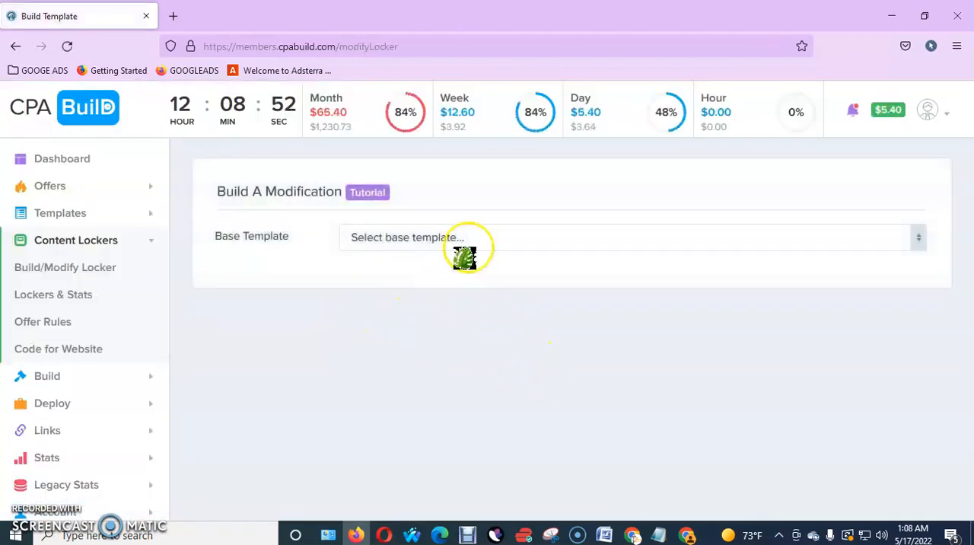
pyautogui.click(465, 241)
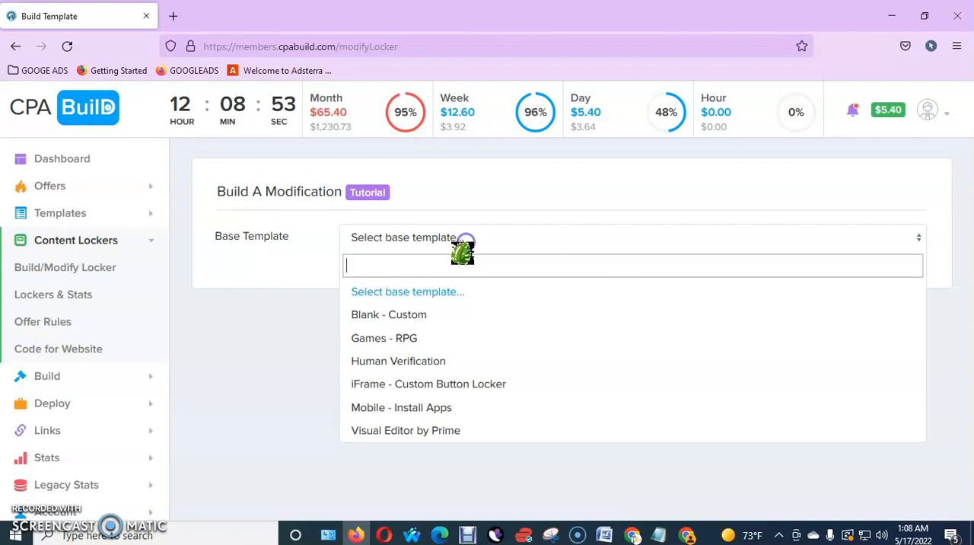
pyautogui.click(415, 431)
pyautogui.click(244, 316)
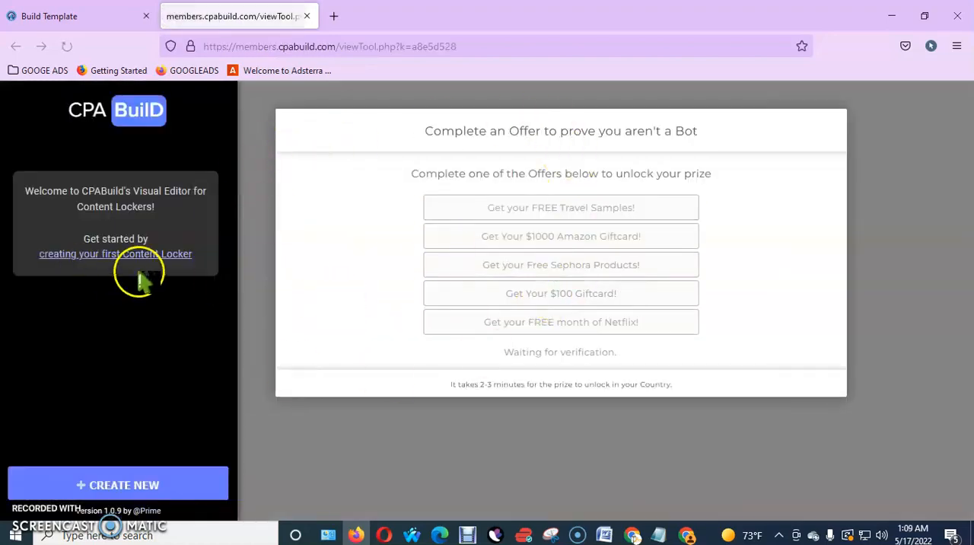
# Create a new content locker named "google play gift card" and pick the iFrame theme for it
pyautogui.click(187, 484)
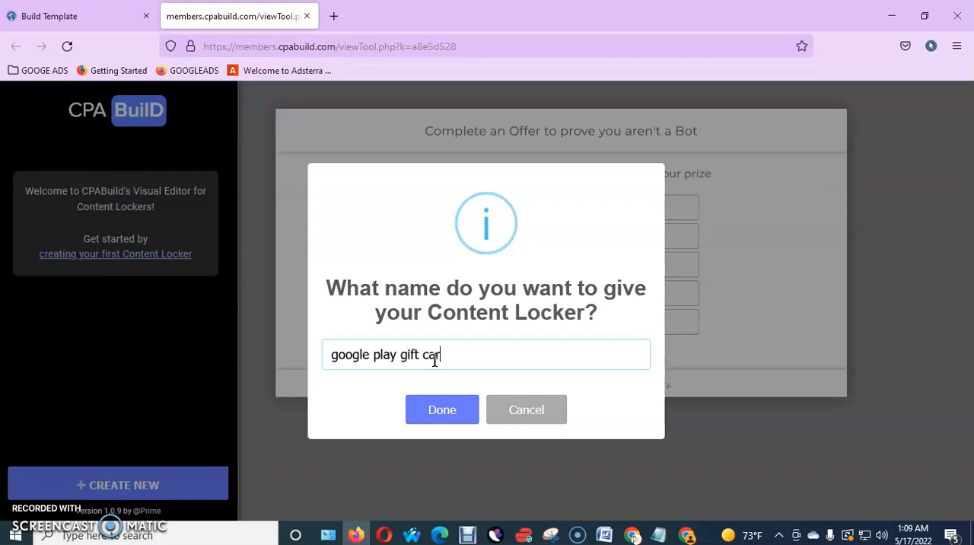
pyautogui.click(441, 403)
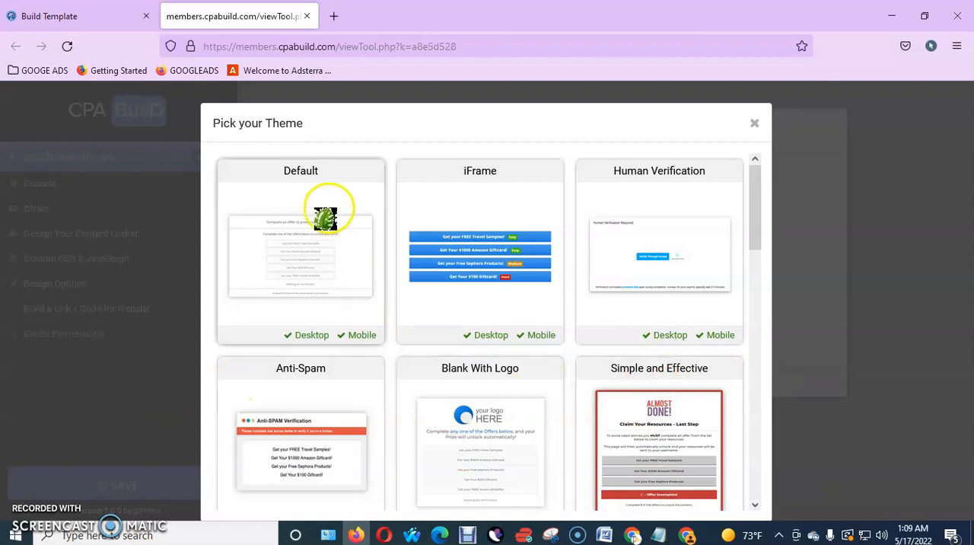
pyautogui.scroll(-3, 358, 232)
pyautogui.scroll(3, 358, 232)
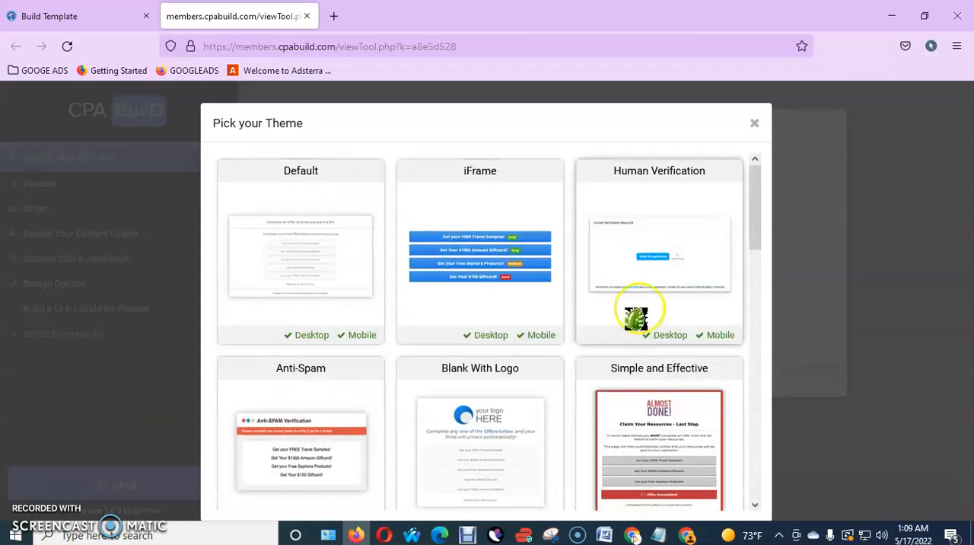
pyautogui.scroll(-6, 636, 318)
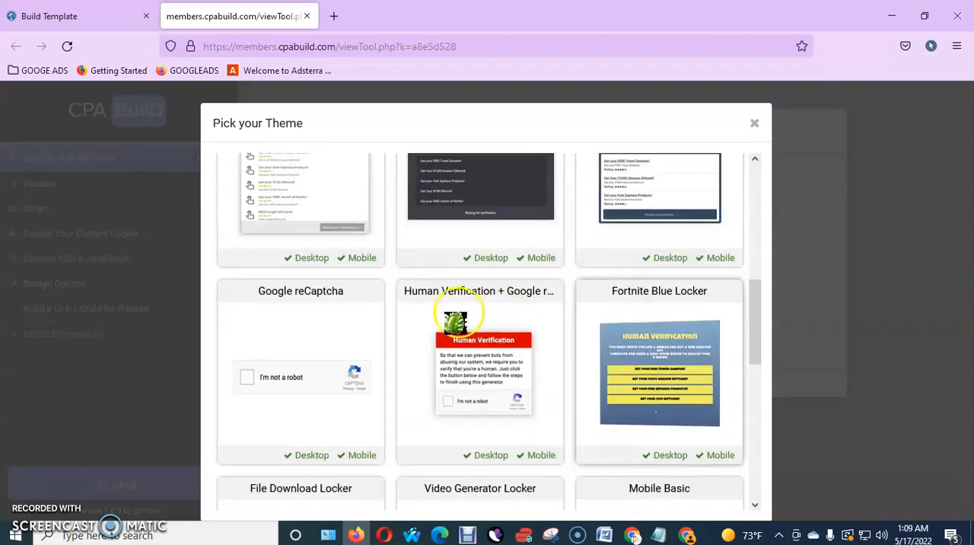
pyautogui.scroll(-3, 631, 354)
pyautogui.scroll(2, 463, 405)
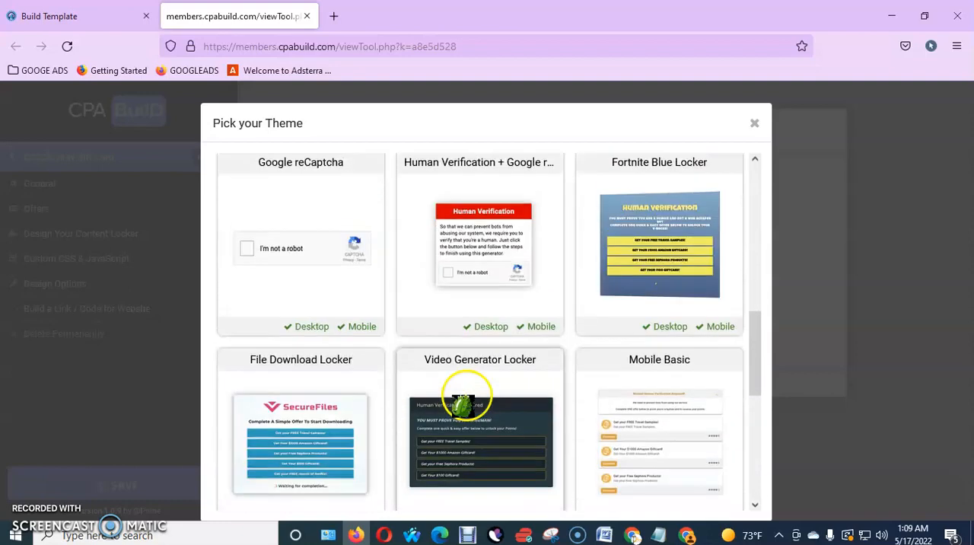
pyautogui.scroll(7, 463, 405)
pyautogui.click(481, 232)
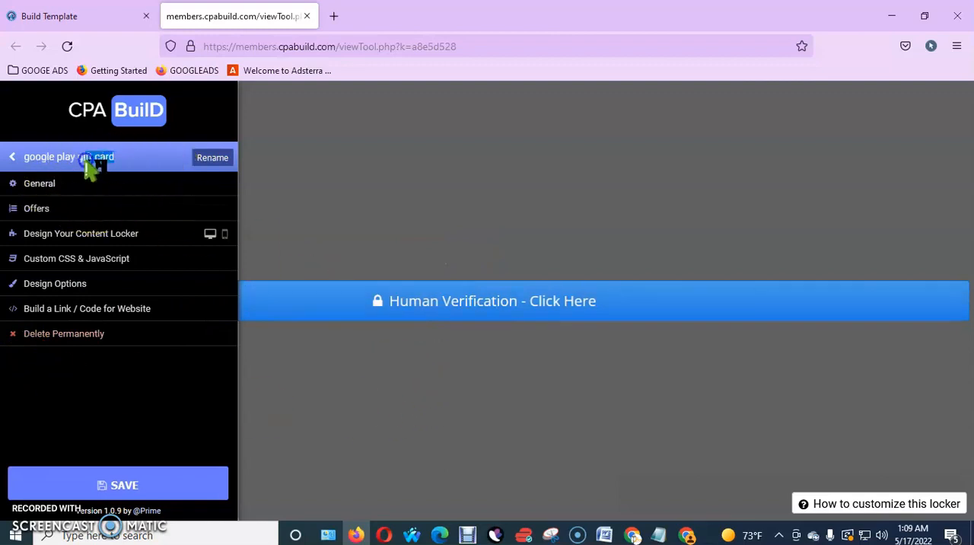
# In the locker's offer settings, set the number of offers to 5 and the offers required to 2, keeping the payout required at 1 cent
pyautogui.click(76, 189)
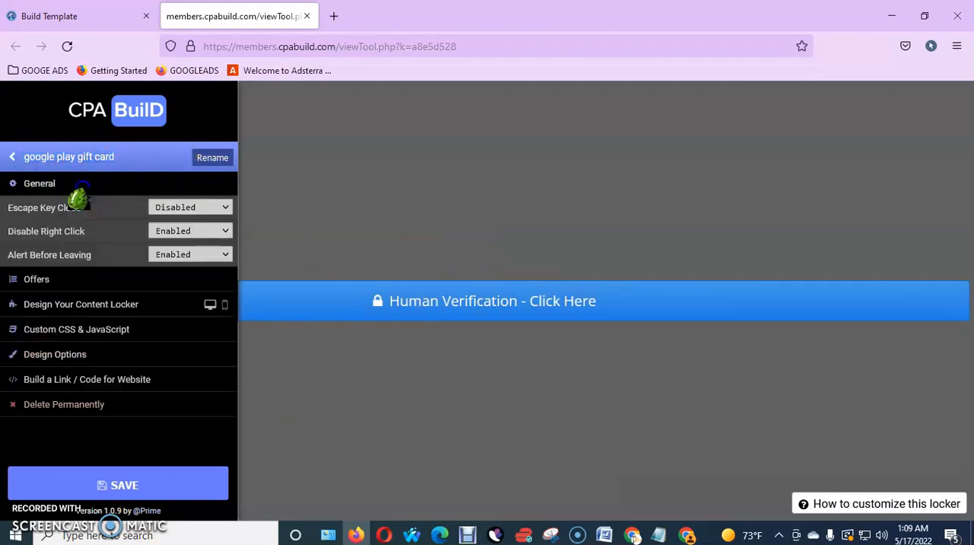
pyautogui.click(91, 283)
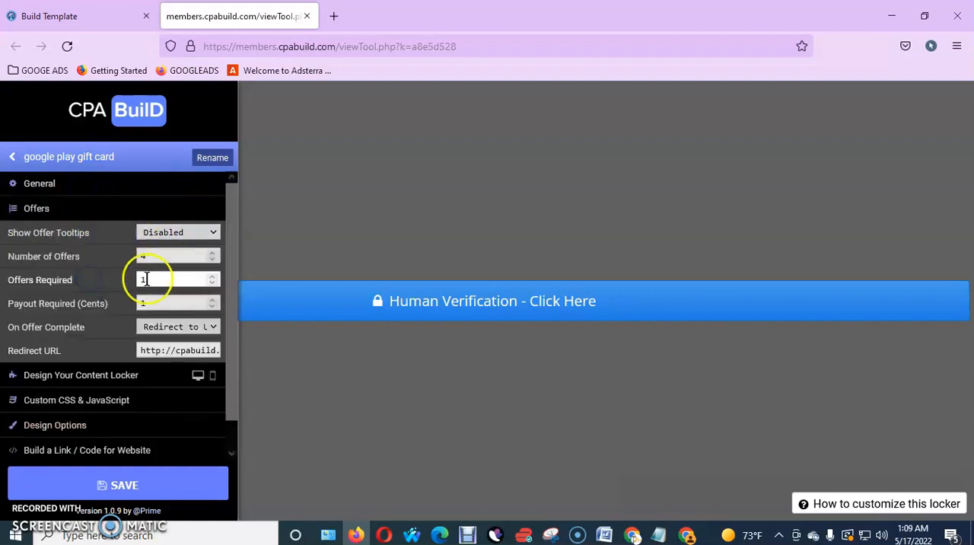
pyautogui.click(170, 253)
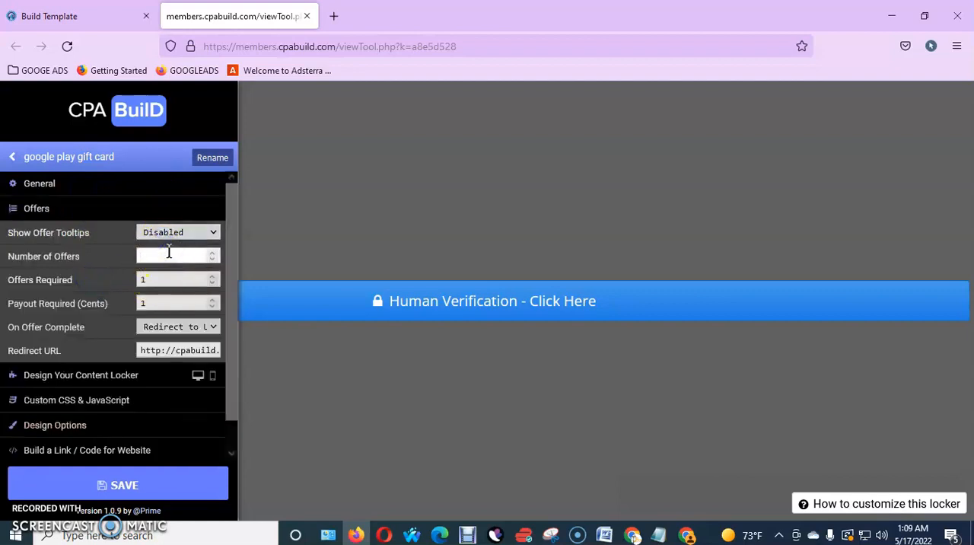
pyautogui.write('5')
pyautogui.click(169, 283)
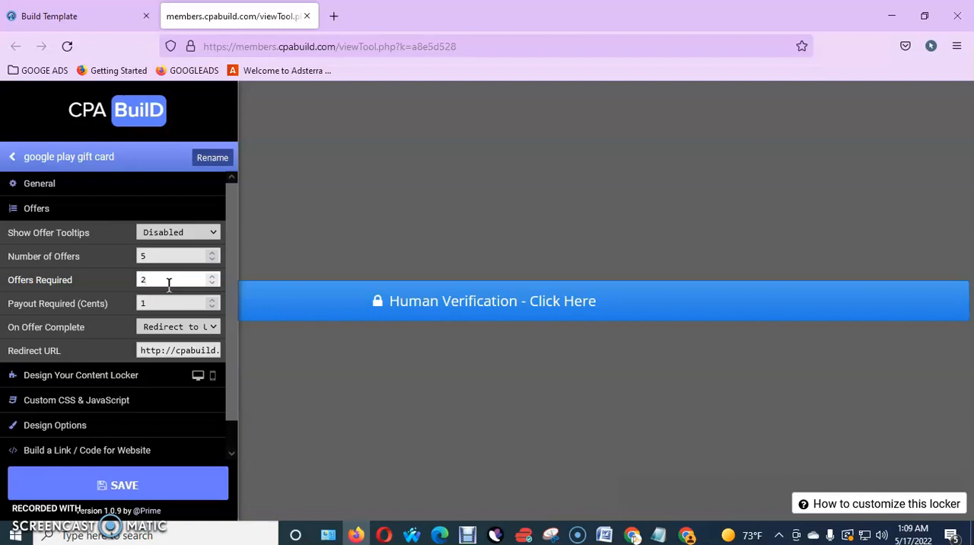
pyautogui.click(169, 304)
pyautogui.moveTo(108, 305); pyautogui.dragTo(47, 307)
pyautogui.click(153, 304)
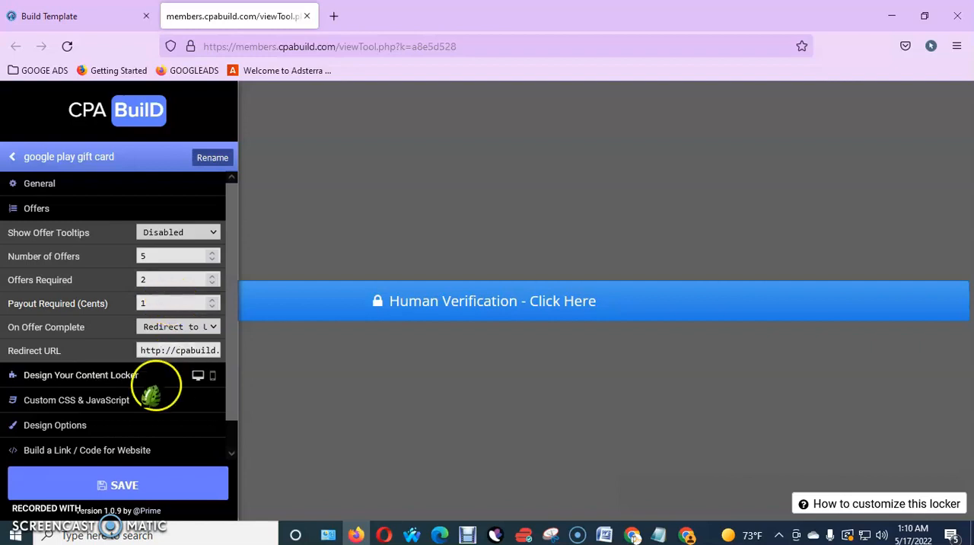
pyautogui.click(86, 205)
# In the locker design, change the Human Verification button's text to "Verify you"
pyautogui.click(115, 234)
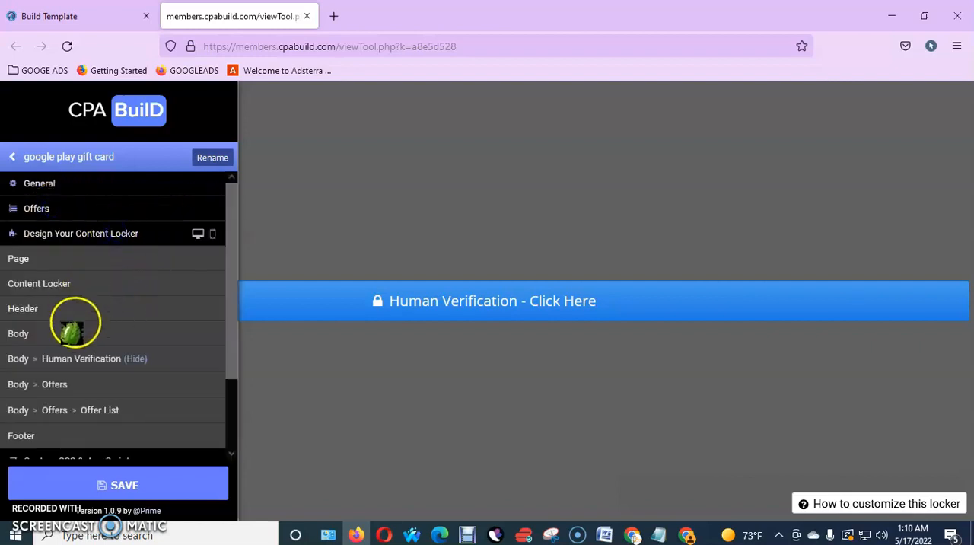
pyautogui.click(70, 357)
pyautogui.scroll(-3, 108, 348)
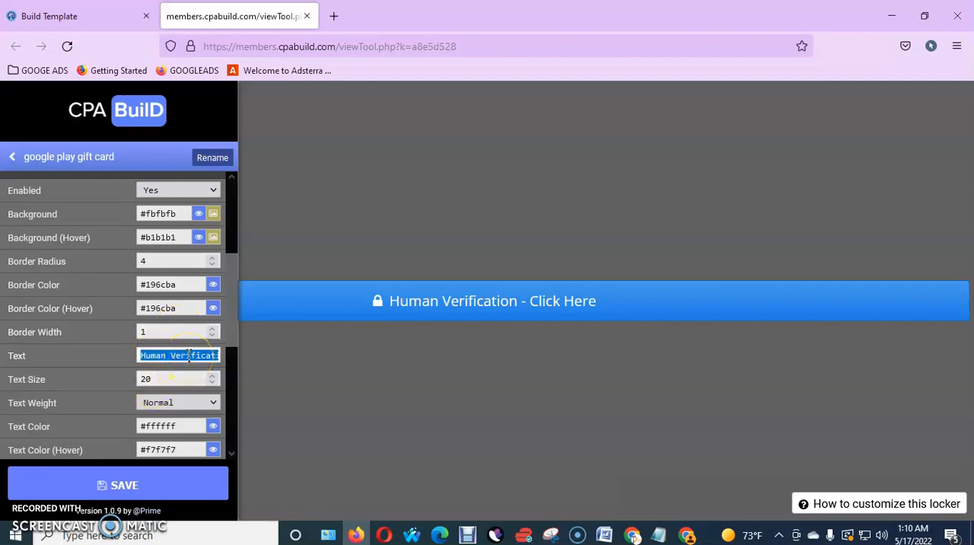
pyautogui.write('Verify')
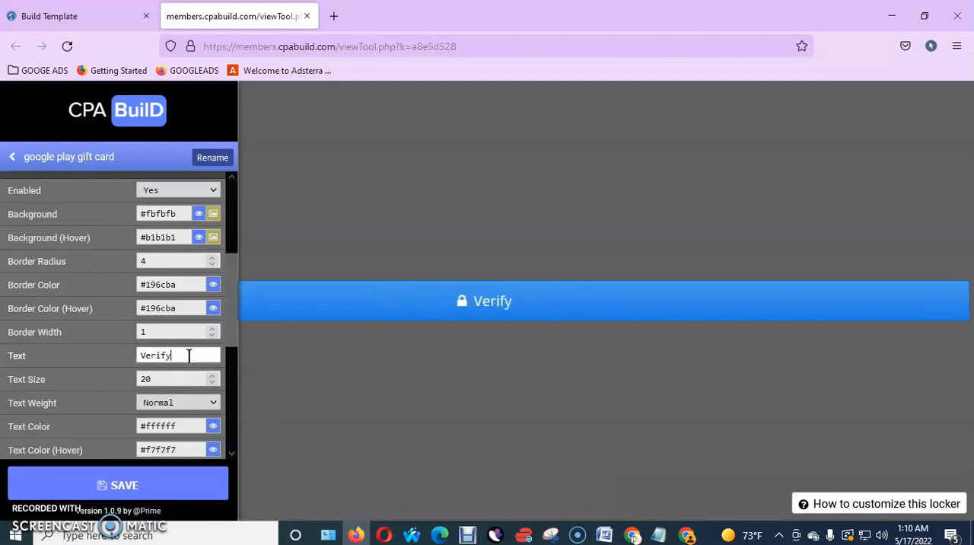
pyautogui.scroll(-2, 194, 362)
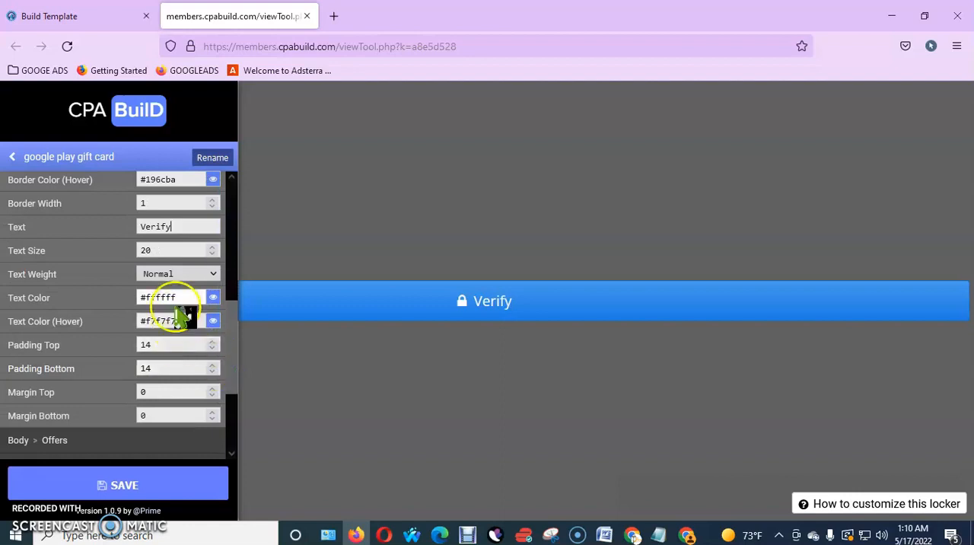
pyautogui.scroll(1, 183, 314)
pyautogui.click(181, 312)
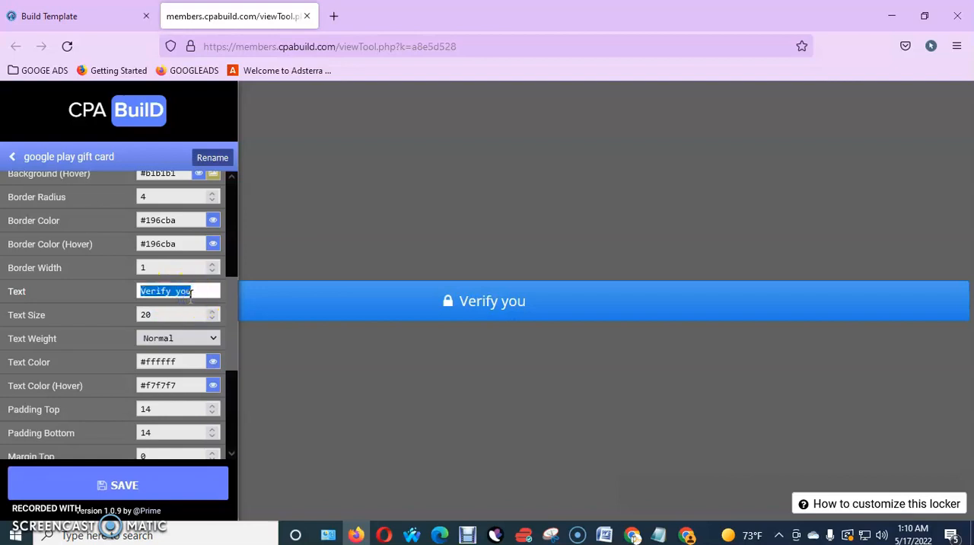
pyautogui.scroll(-2, 190, 304)
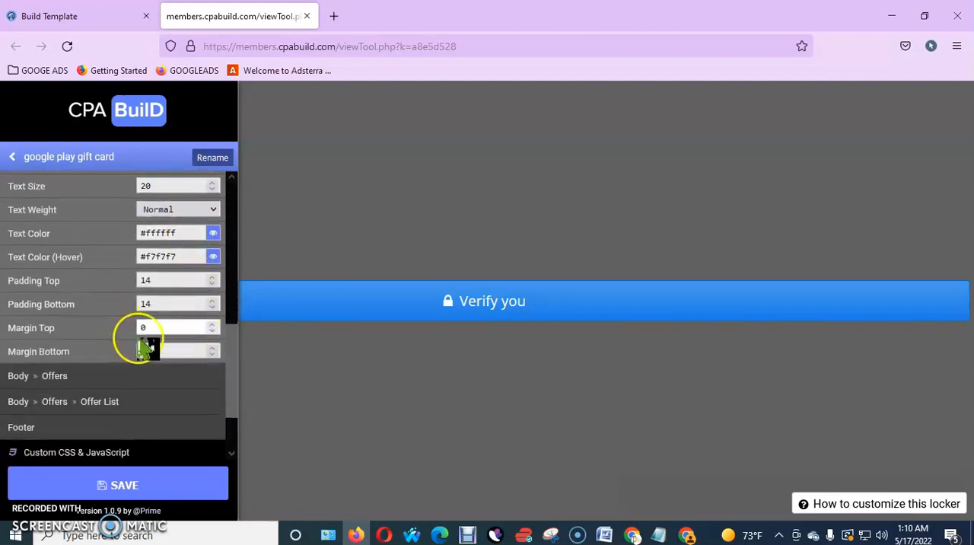
# Collapse the locker's Human Verification and Offers design sections, show the design options, and save the content locker
pyautogui.scroll(4, 115, 270)
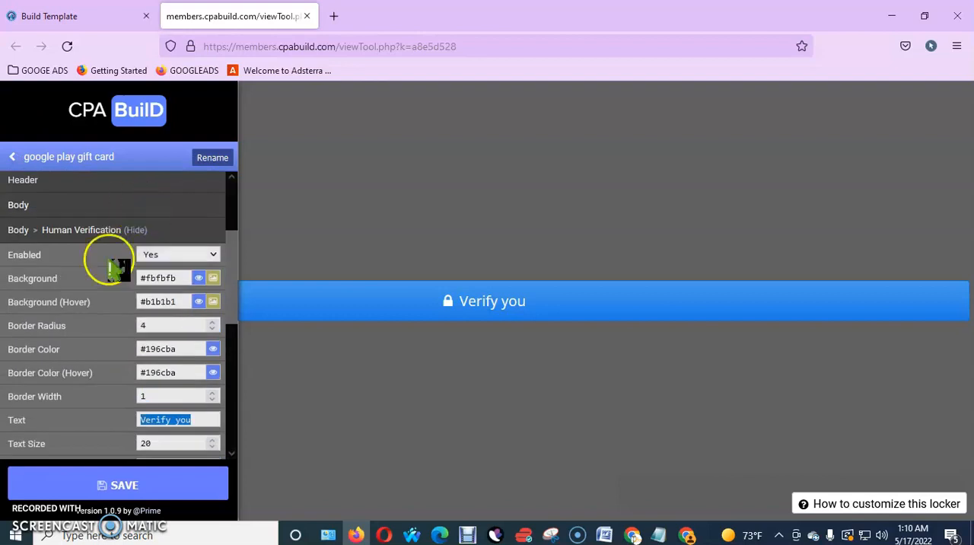
pyautogui.click(25, 227)
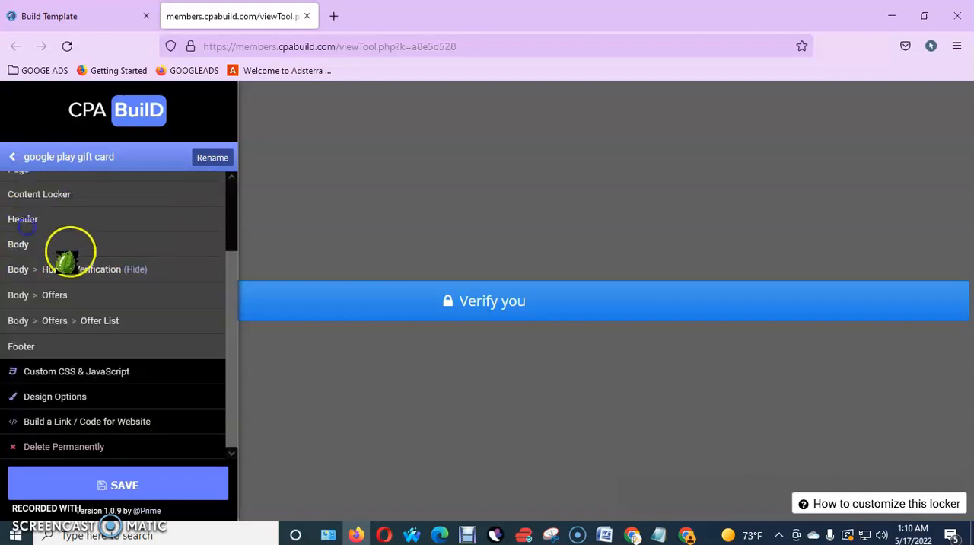
pyautogui.click(34, 296)
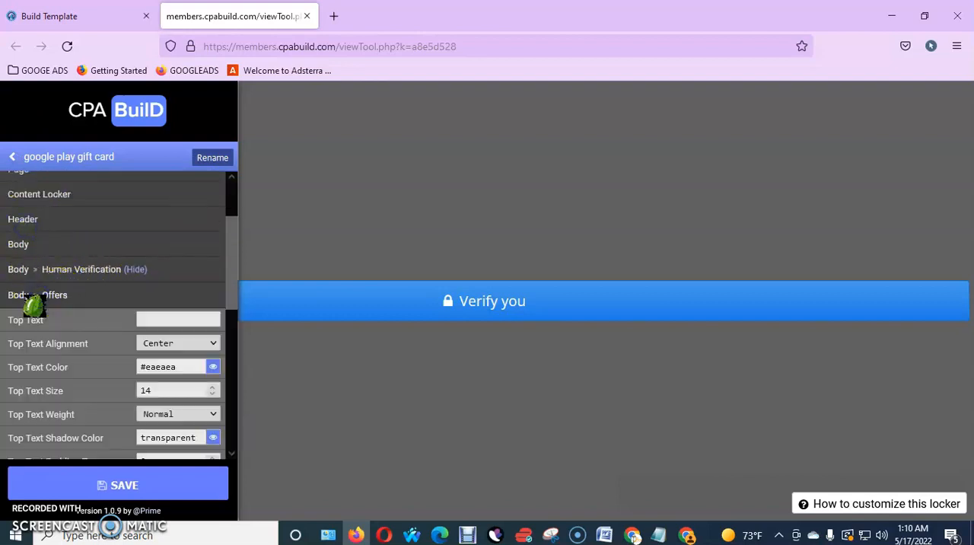
pyautogui.click(35, 297)
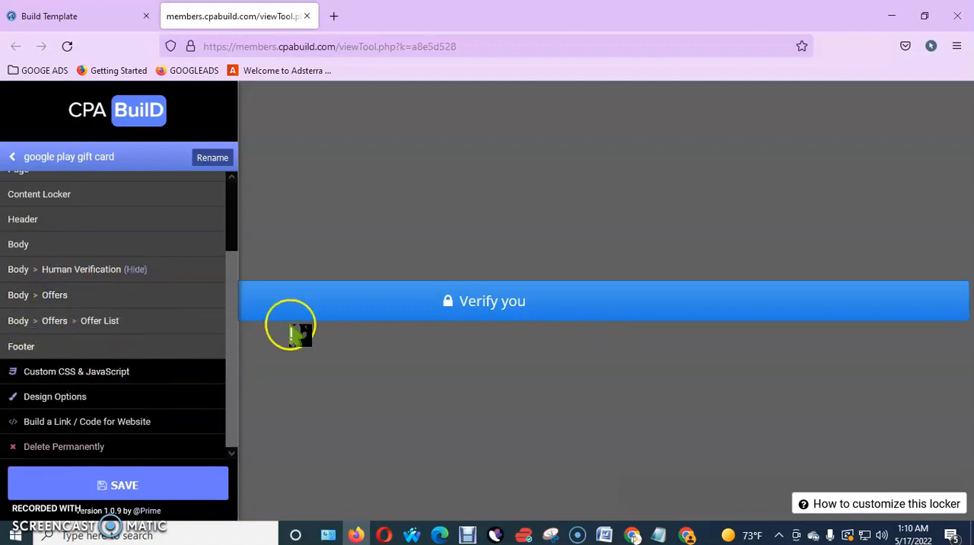
pyautogui.click(109, 395)
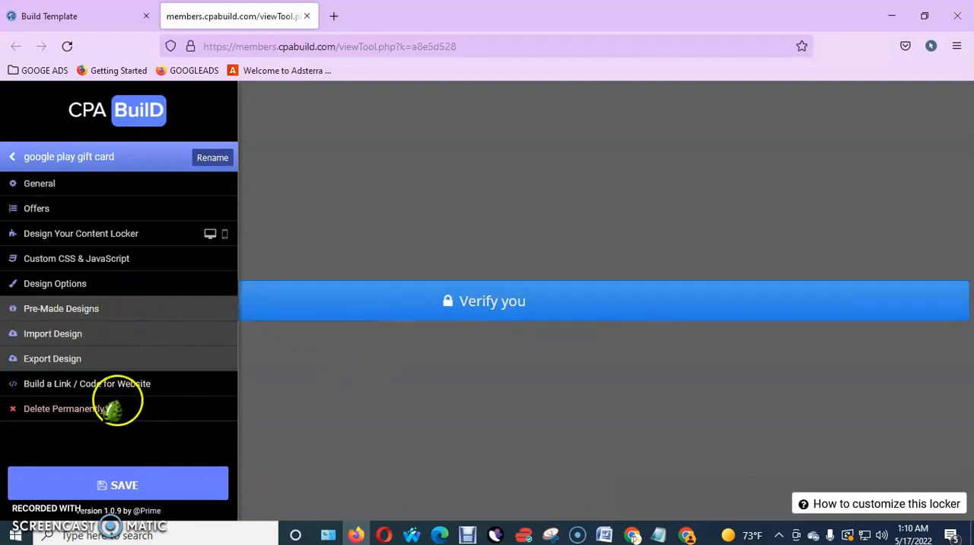
pyautogui.click(169, 487)
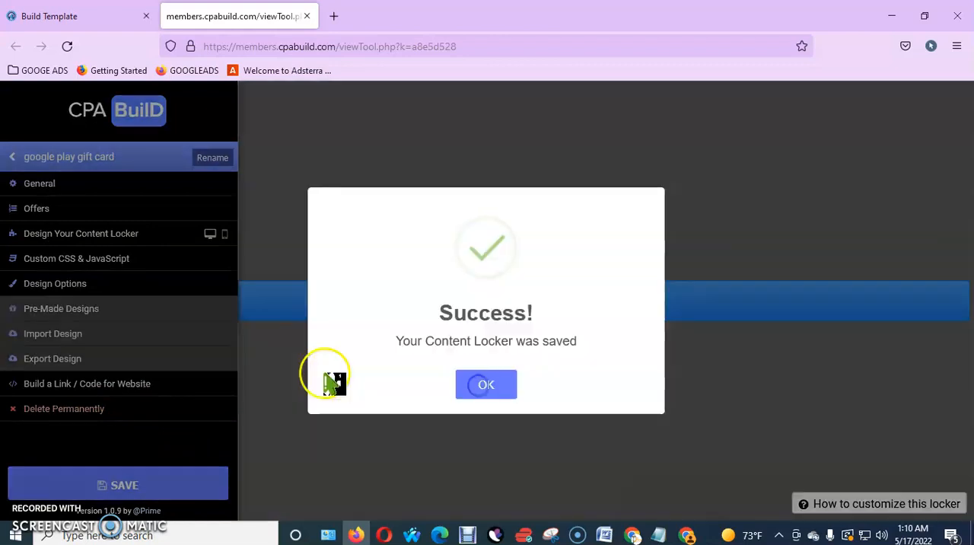
pyautogui.click(476, 390)
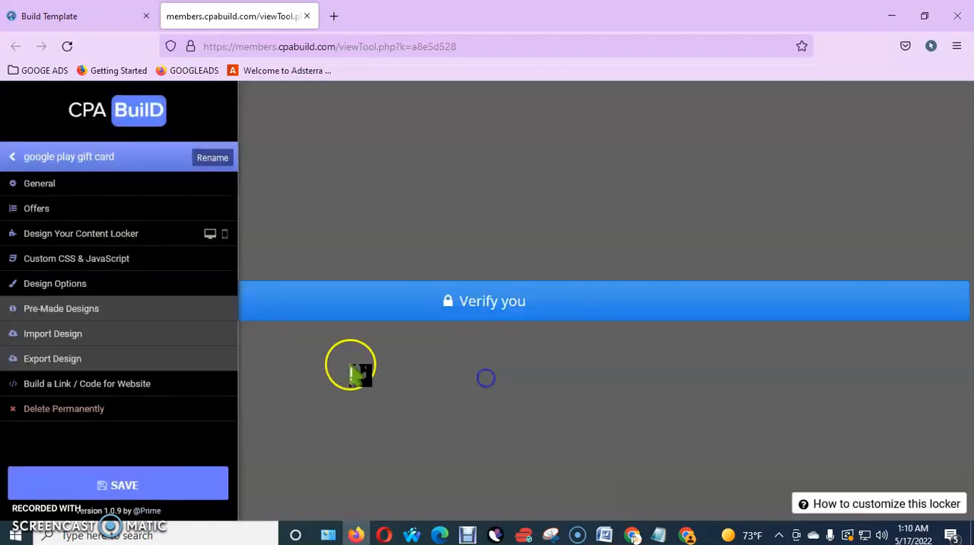
# Start building a link or code for the saved locker and generate the code for "google play gift card" without a mobile locker
pyautogui.click(75, 382)
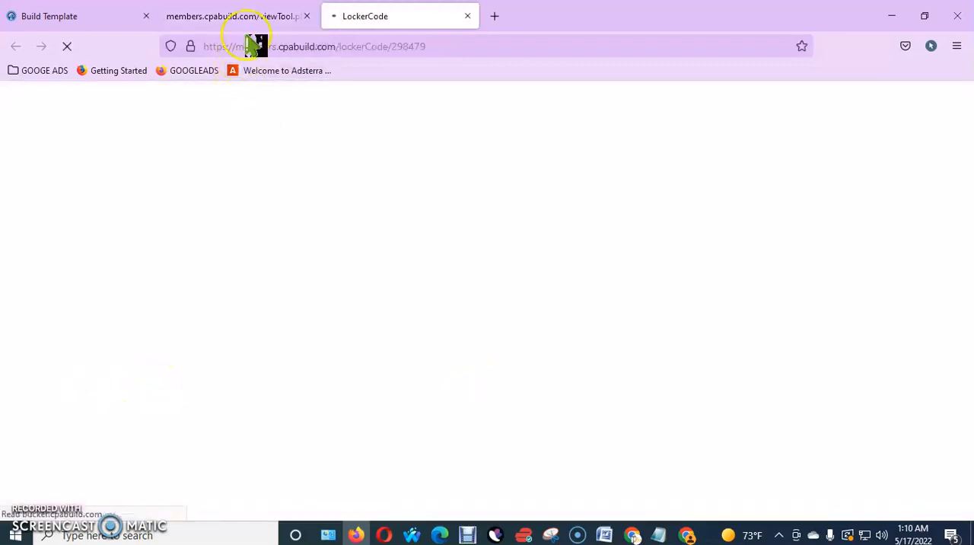
pyautogui.click(239, 16)
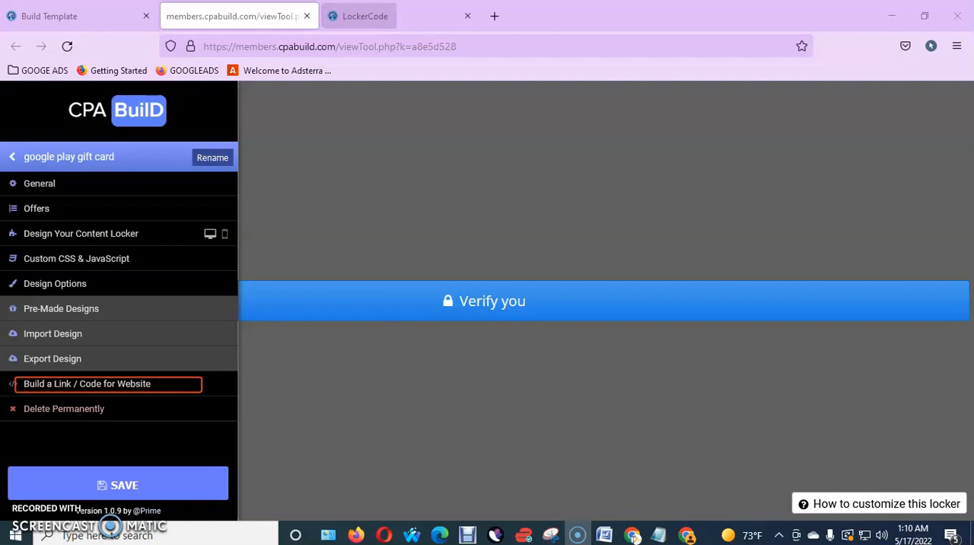
pyautogui.click(373, 17)
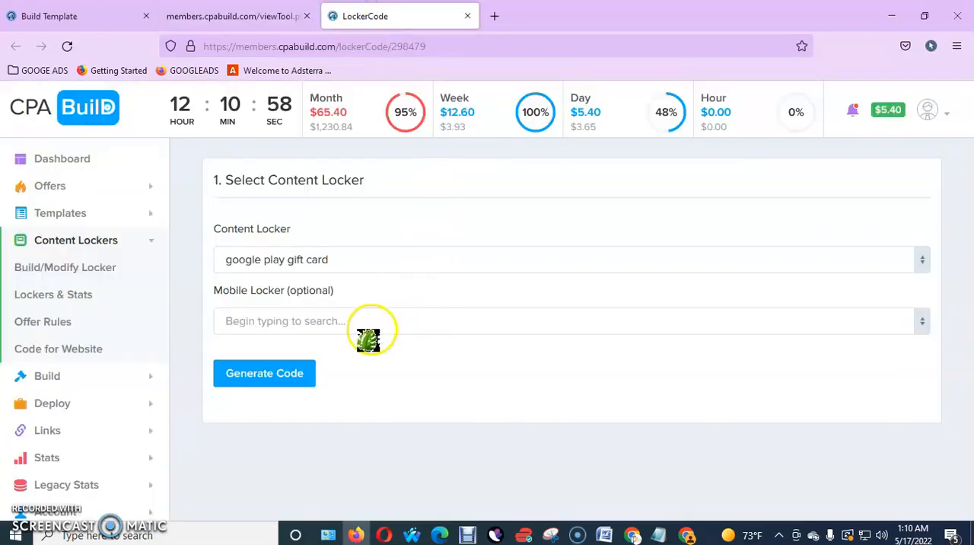
pyautogui.click(277, 376)
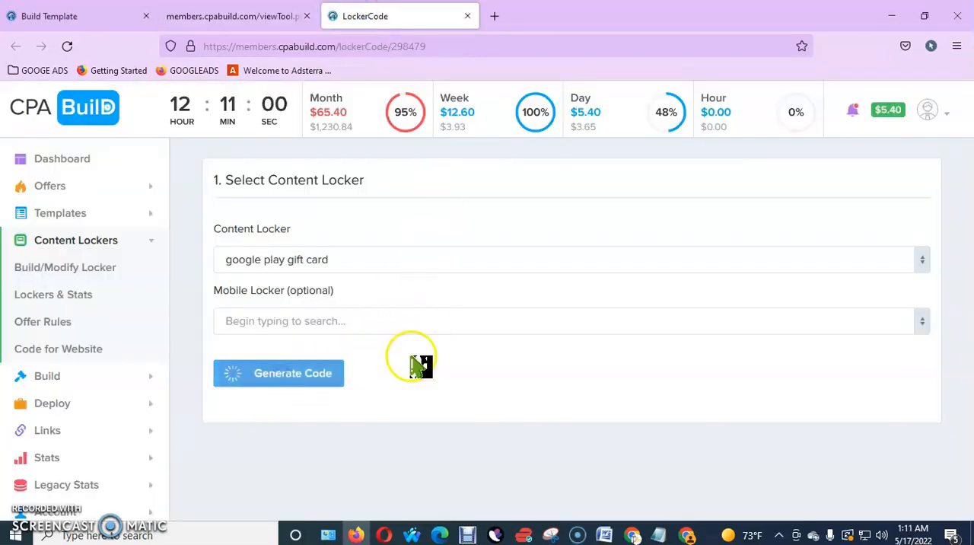
# Look over the generated Javascript and iFrame code, and select the locker's direct URL link
pyautogui.scroll(-3, 388, 388)
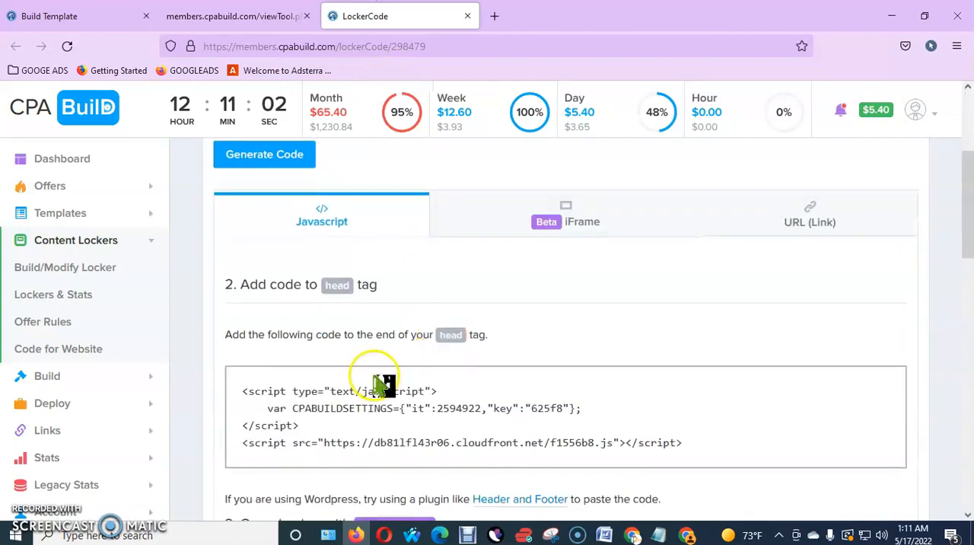
pyautogui.scroll(2, 384, 384)
pyautogui.click(551, 371)
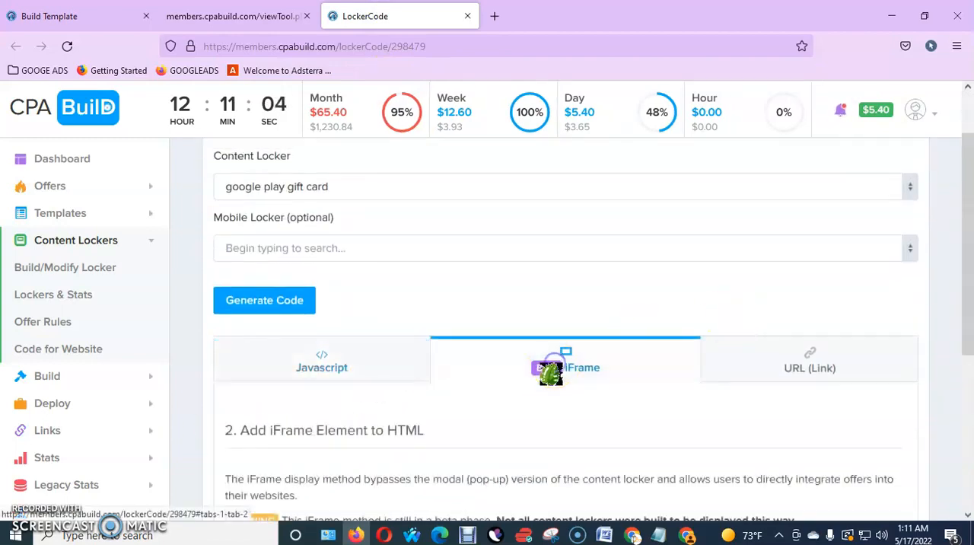
pyautogui.click(796, 374)
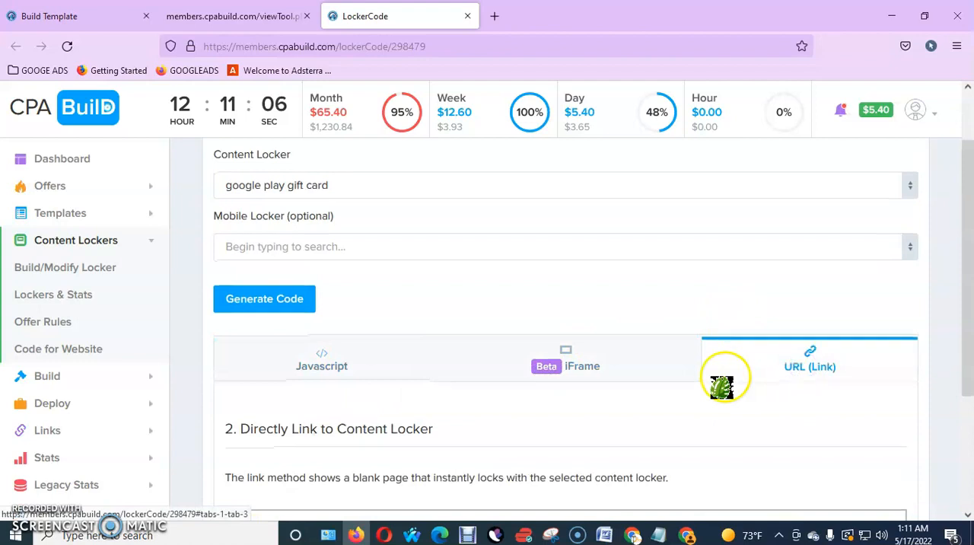
pyautogui.scroll(-2, 726, 375)
pyautogui.moveTo(446, 358); pyautogui.dragTo(281, 361)
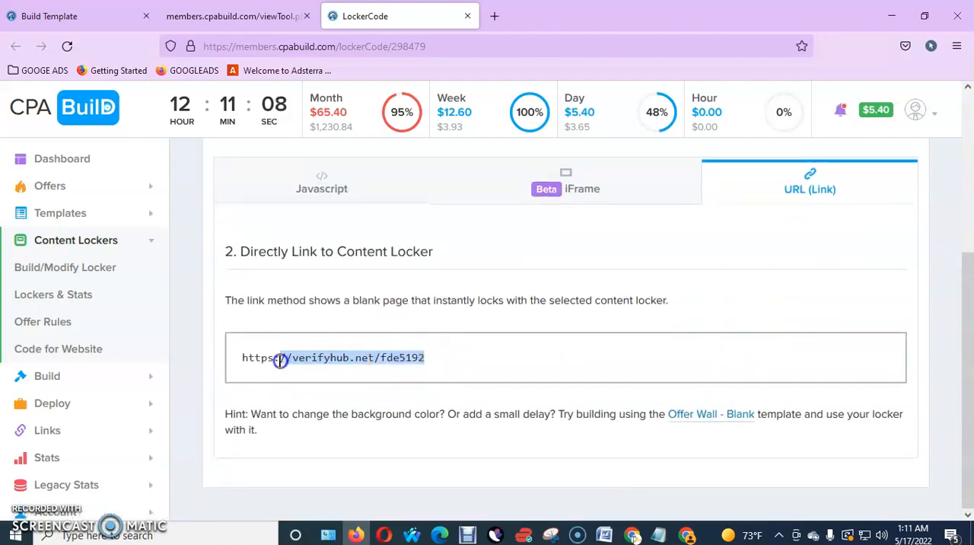
pyautogui.rightClick(293, 357)
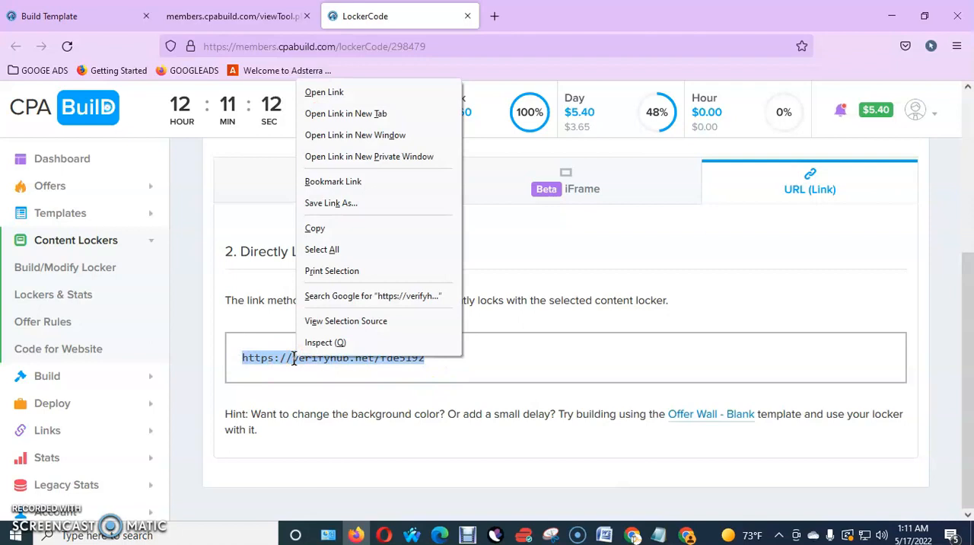
pyautogui.click(573, 387)
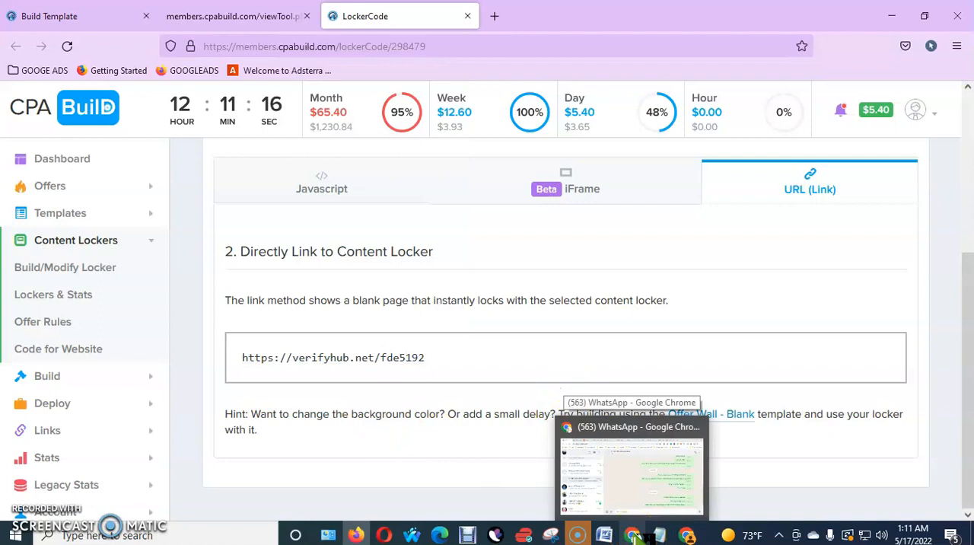
# Open the gift card landing site allcode.xyz in a new browser tab
pyautogui.moveTo(687, 535)
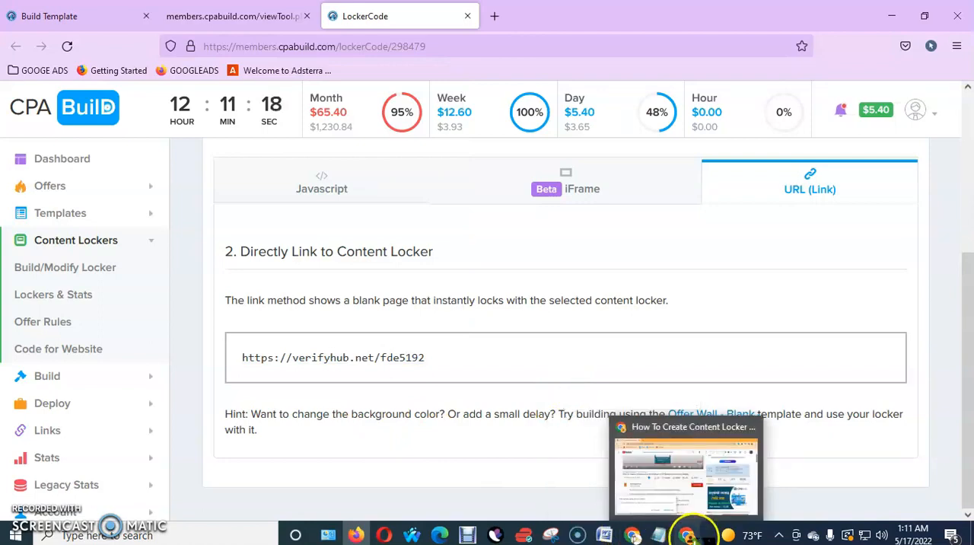
pyautogui.click(495, 16)
pyautogui.write('a')
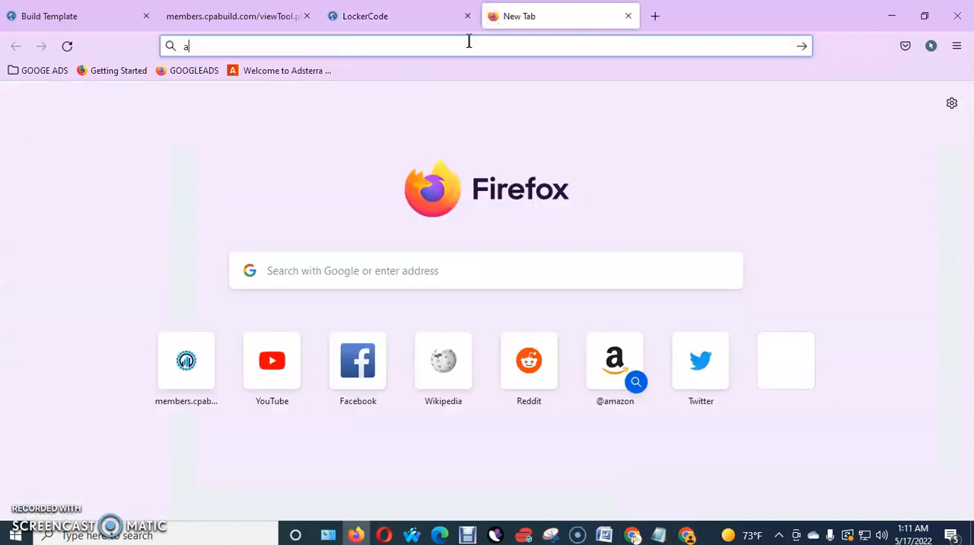
pyautogui.write('llcode.')
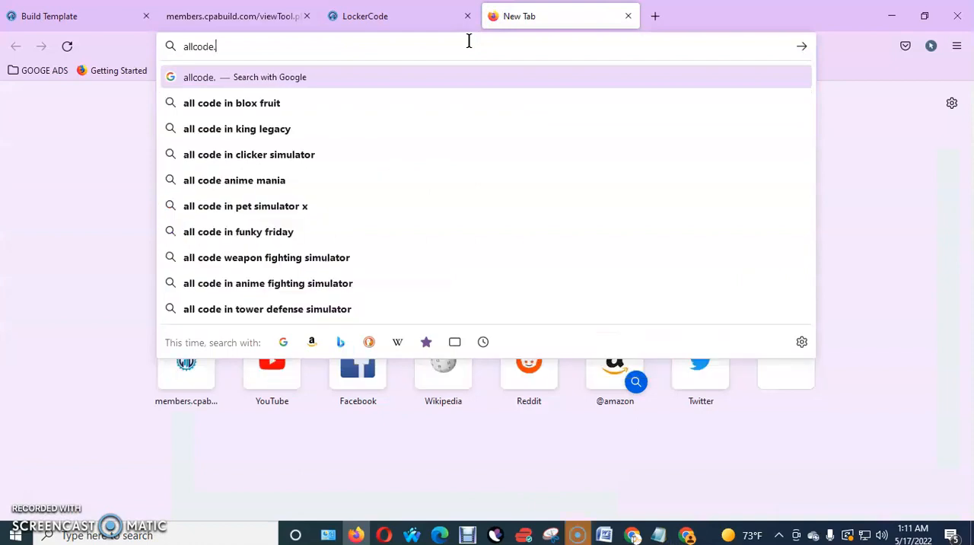
pyautogui.write('xyz')
pyautogui.press('Return')
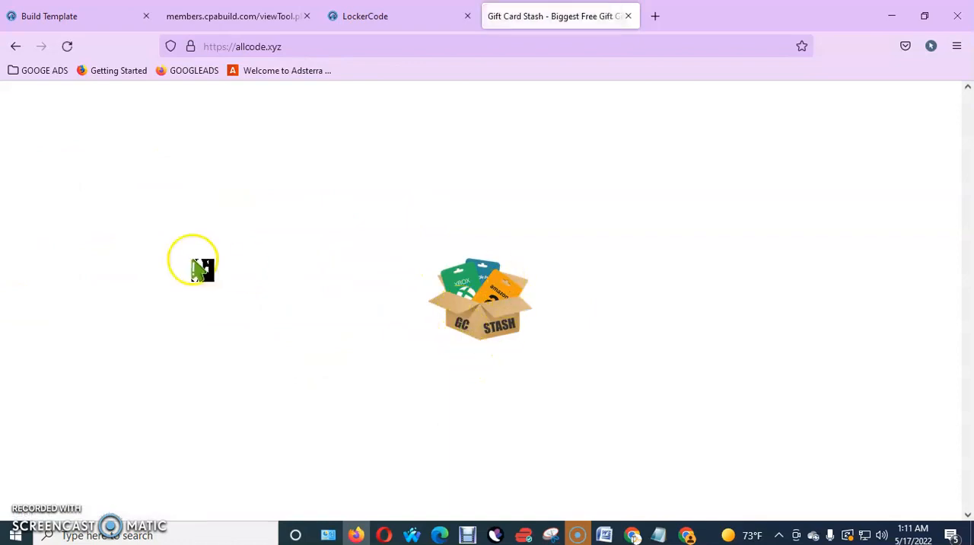
# Look through the gift card brands on the landing site and open the free Google Play gift card page
pyautogui.scroll(-6, 418, 283)
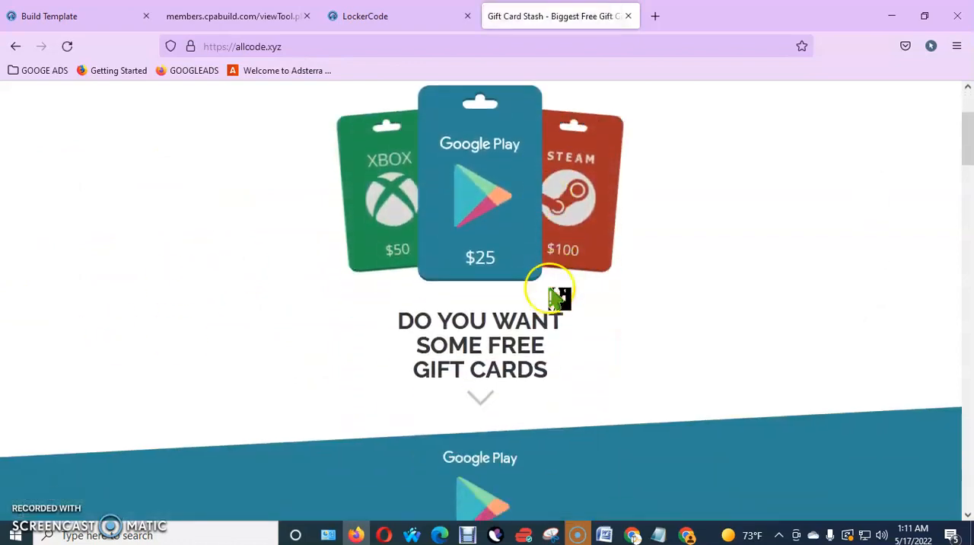
pyautogui.scroll(4, 487, 127)
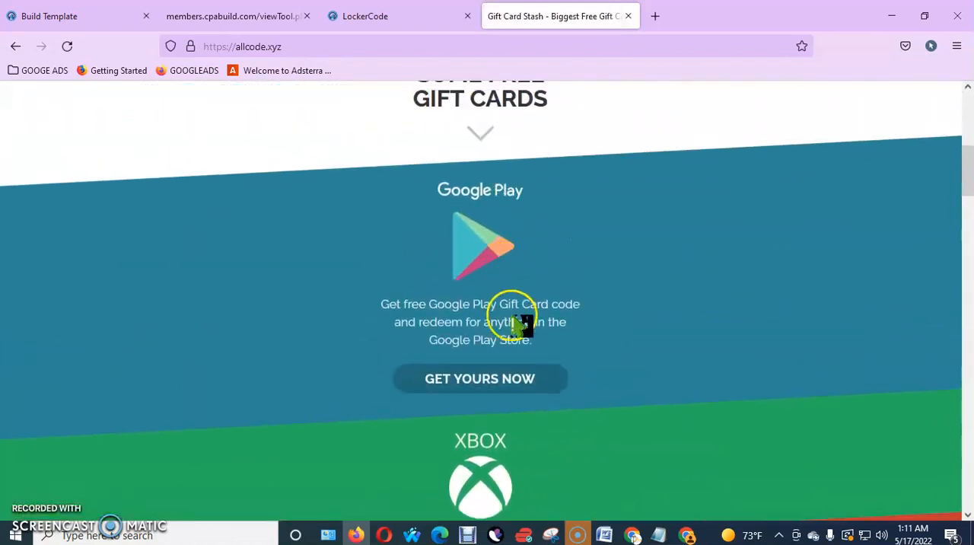
pyautogui.scroll(-15, 524, 265)
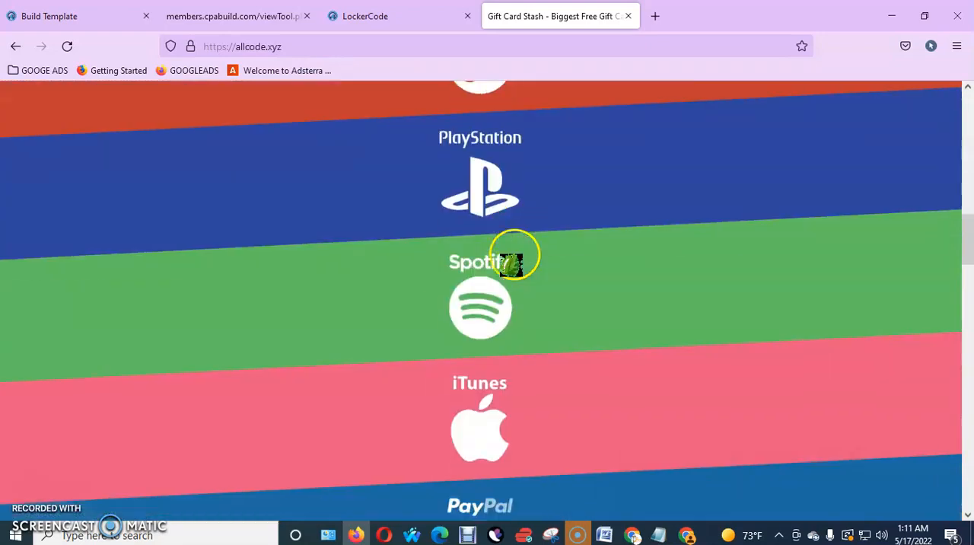
pyautogui.scroll(12, 512, 266)
pyautogui.scroll(8, 517, 267)
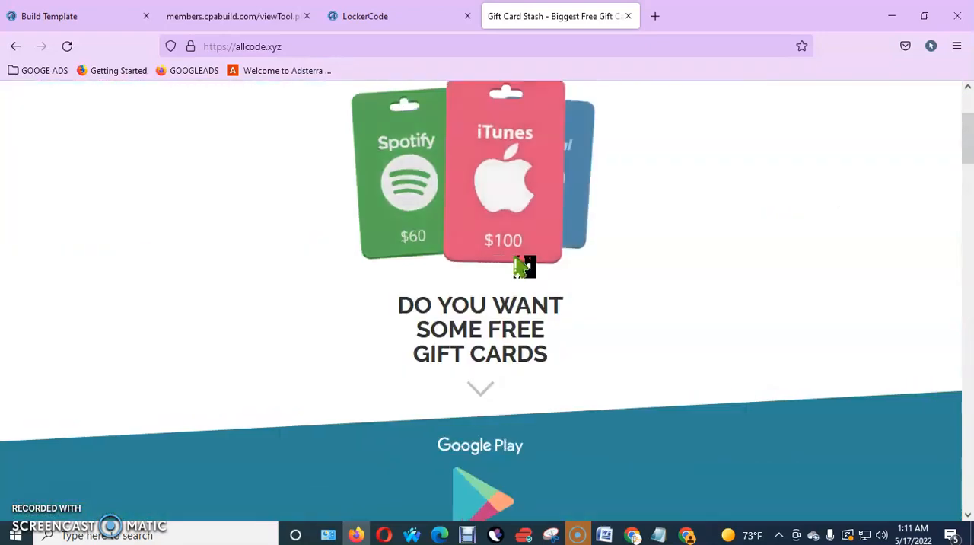
pyautogui.scroll(-4, 525, 265)
pyautogui.click(484, 344)
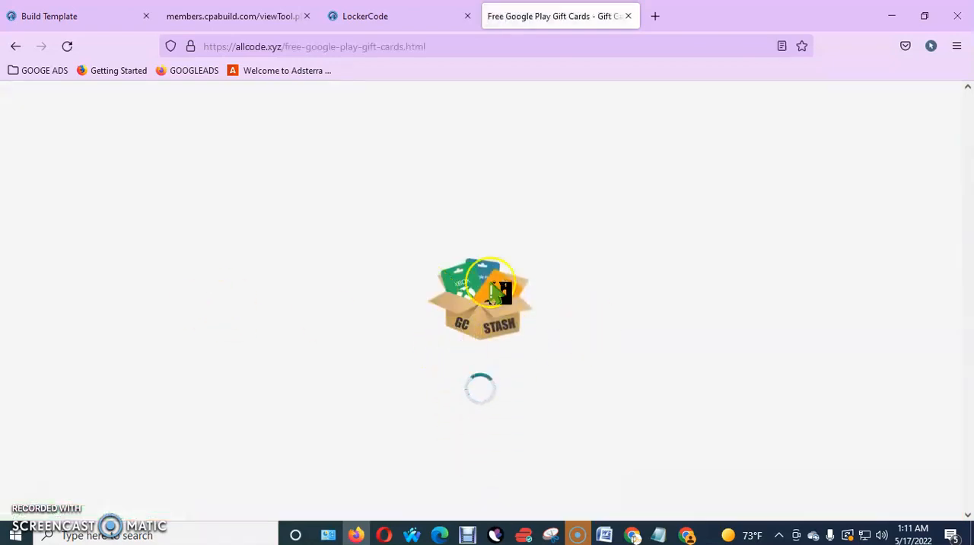
# Choose a gift card value on the Google Play page to start its code generator
pyautogui.scroll(-4, 504, 306)
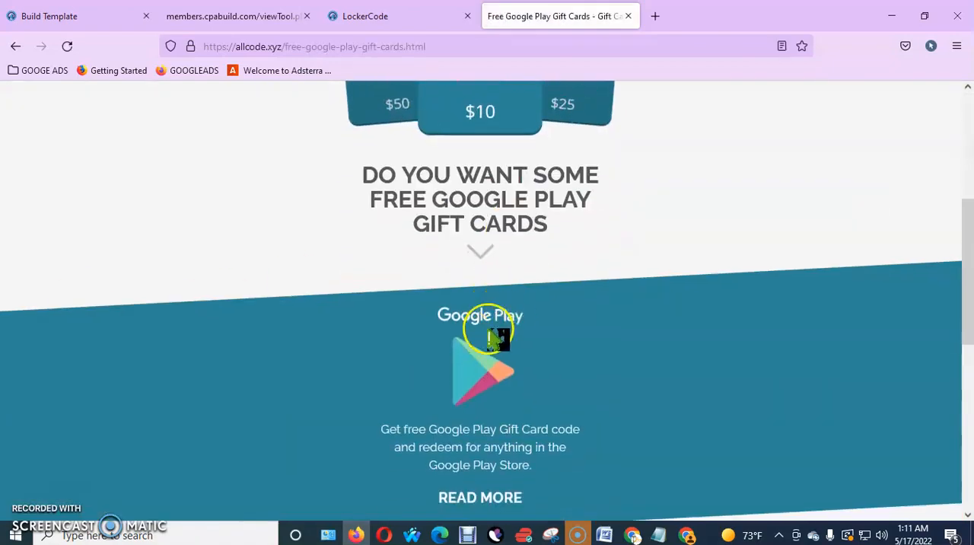
pyautogui.scroll(-3, 487, 335)
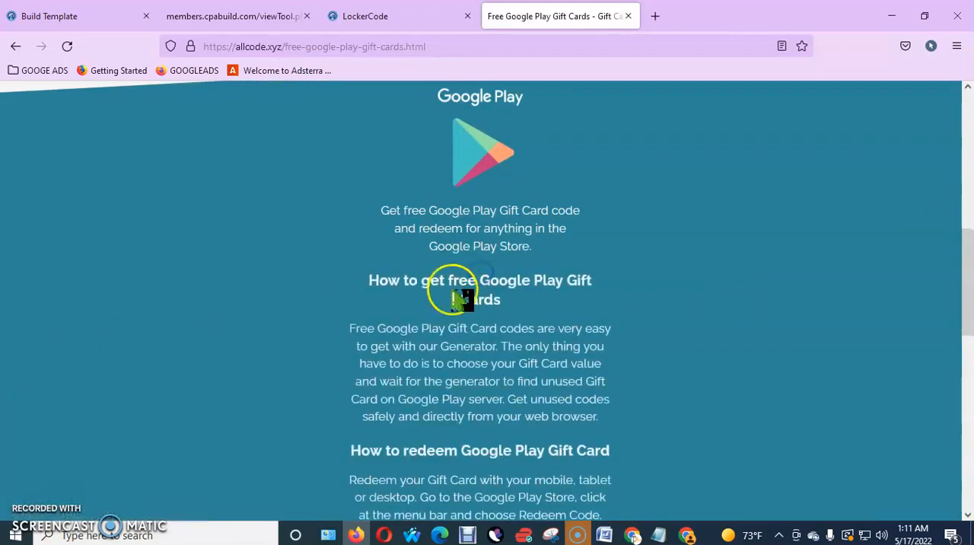
pyautogui.scroll(6, 459, 299)
pyautogui.scroll(-10, 463, 310)
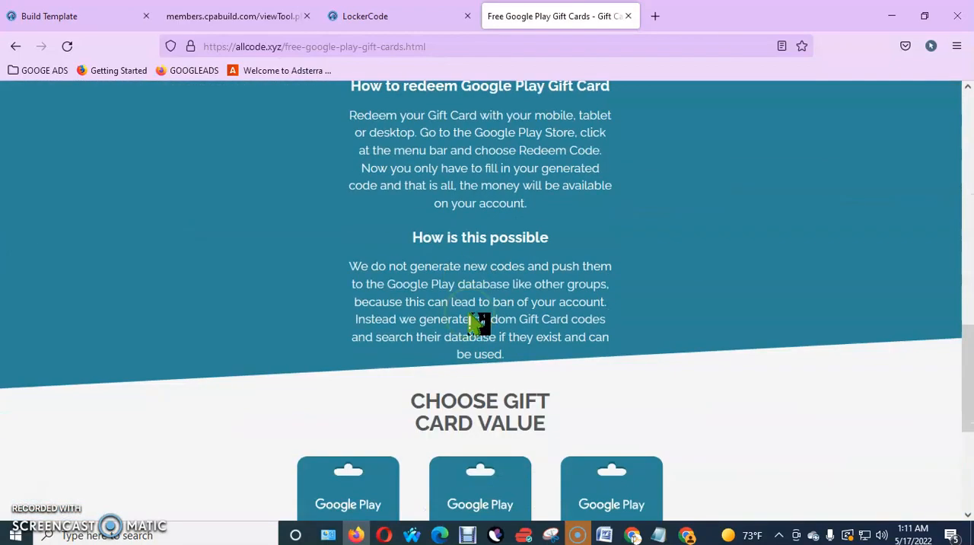
pyautogui.scroll(-3, 480, 324)
pyautogui.click(490, 373)
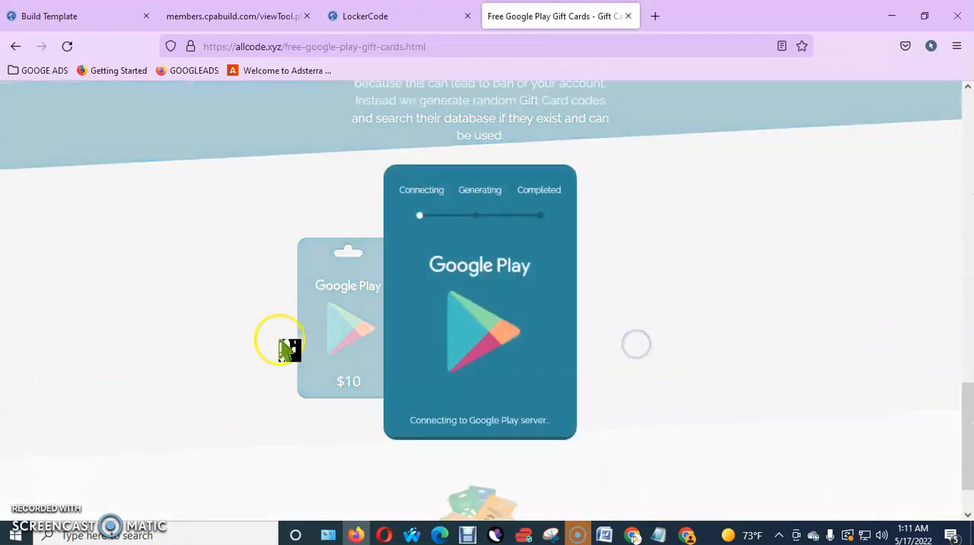
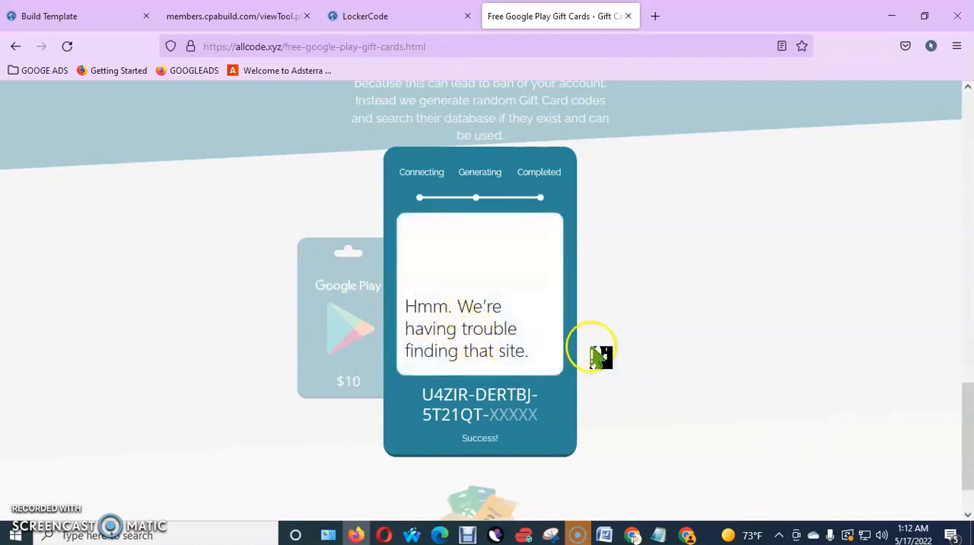
# Switch from the Google Play code generator to the CPABuild locker code page and display its iFrame code
pyautogui.scroll(-2, 477, 374)
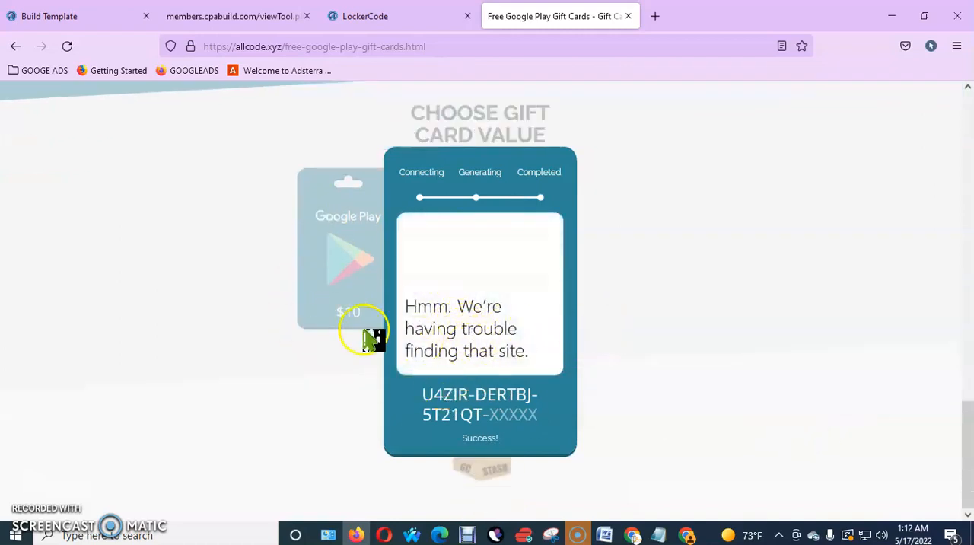
pyautogui.click(399, 19)
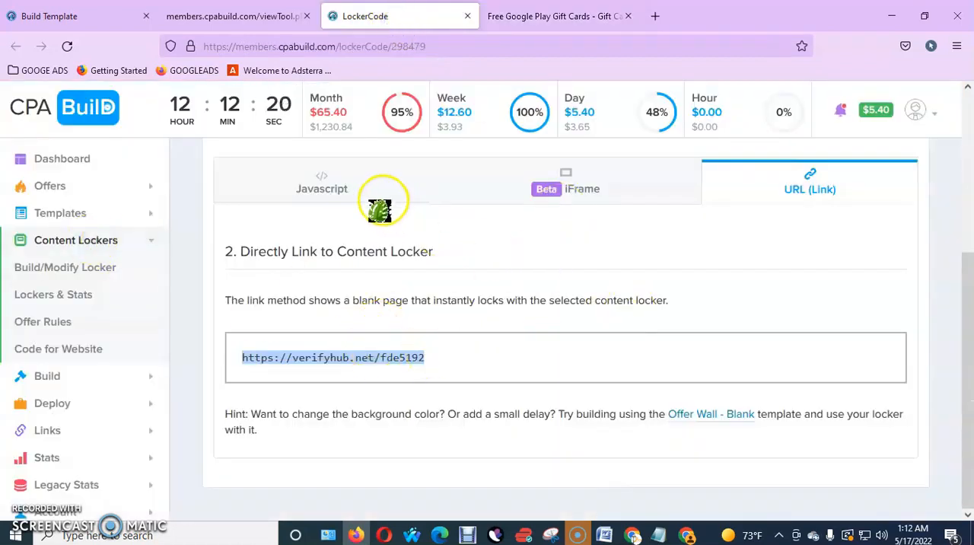
pyautogui.click(583, 198)
# Dismiss the Google Play code generator and return to the home page of allcode.xyz
pyautogui.click(551, 17)
pyautogui.click(823, 288)
pyautogui.click(14, 48)
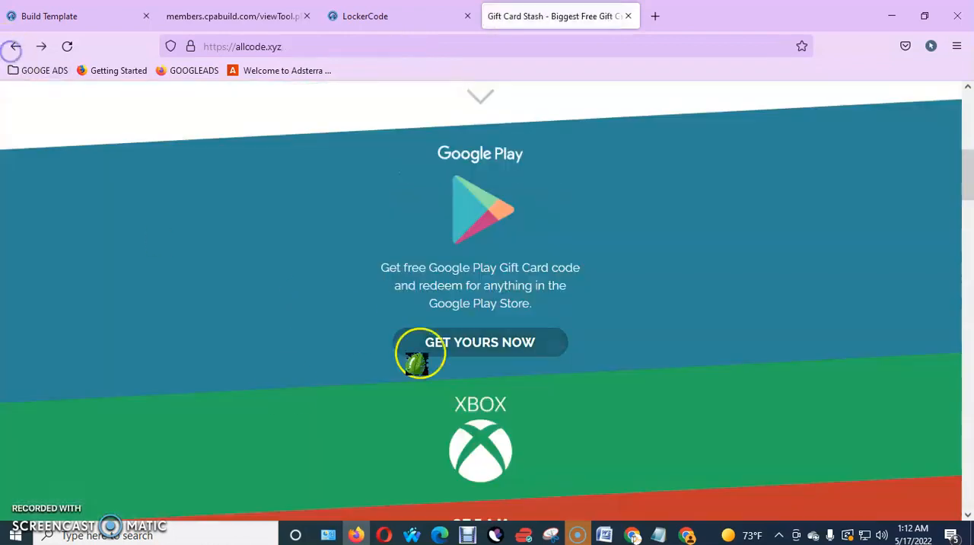
# Look through the gift card brands on the landing site's home page, from Google Play to Amazon and paysafecard
pyautogui.scroll(-10, 472, 335)
pyautogui.scroll(-7, 476, 303)
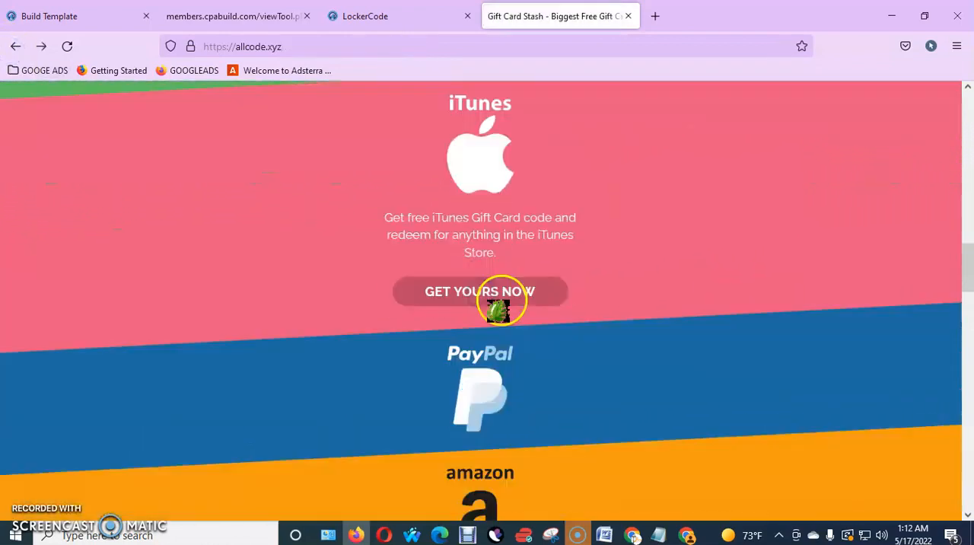
pyautogui.scroll(17, 481, 350)
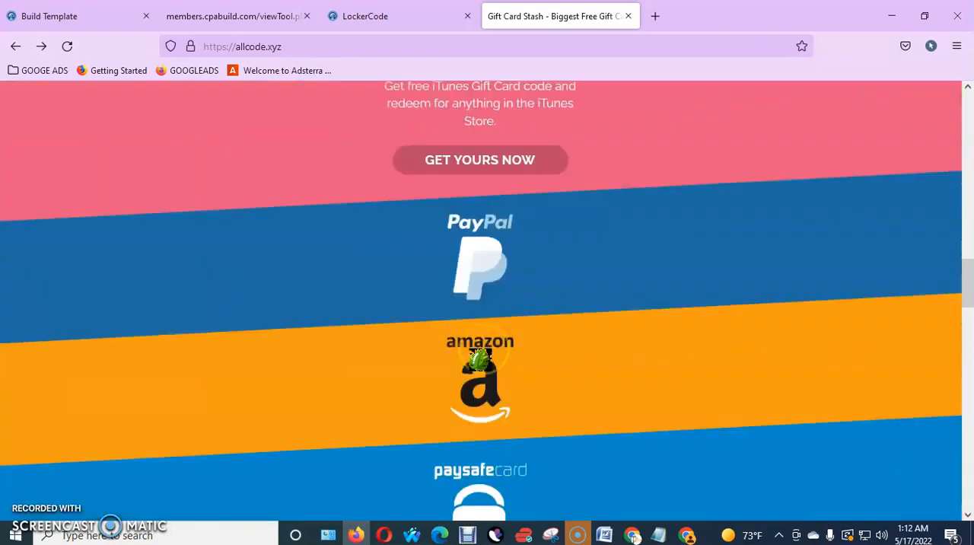
pyautogui.scroll(-9, 482, 332)
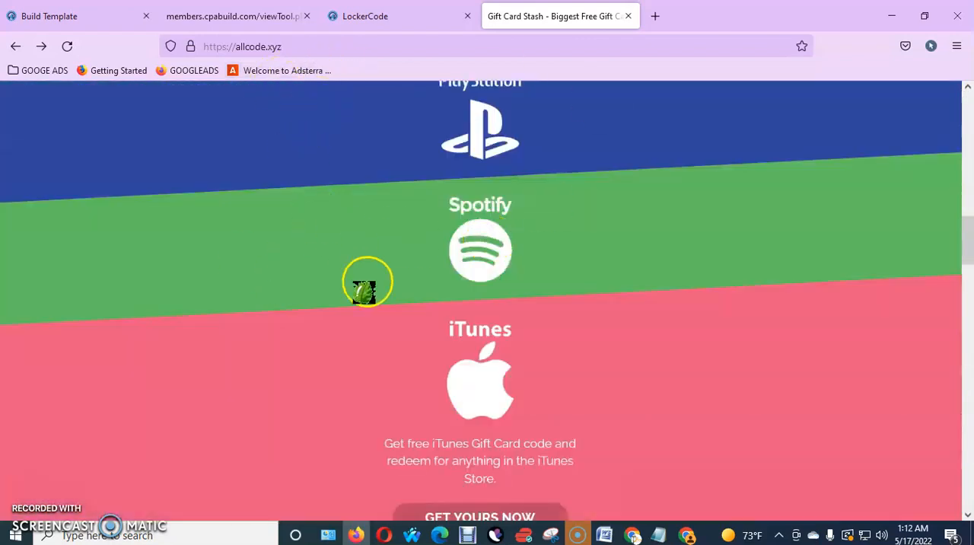
pyautogui.scroll(9, 576, 211)
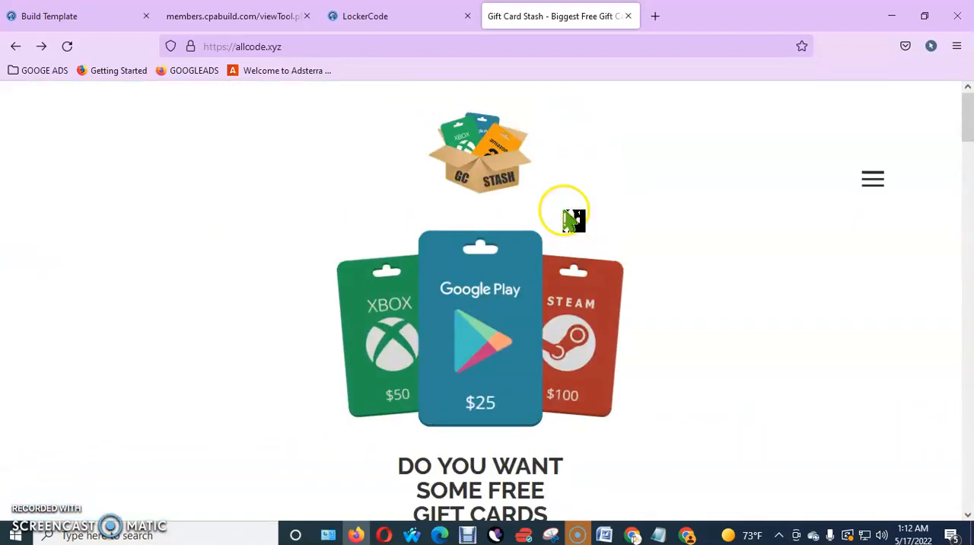
pyautogui.scroll(-5, 393, 298)
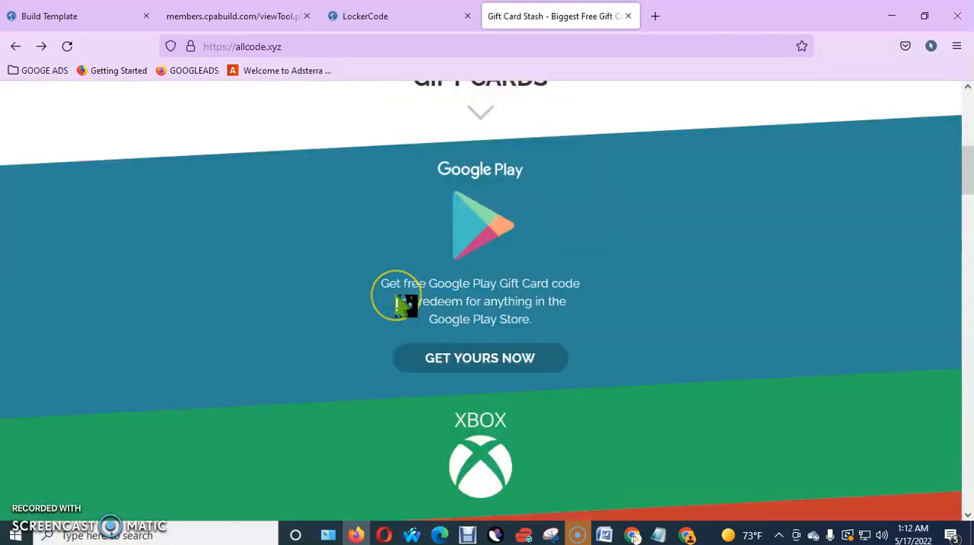
pyautogui.scroll(5, 398, 302)
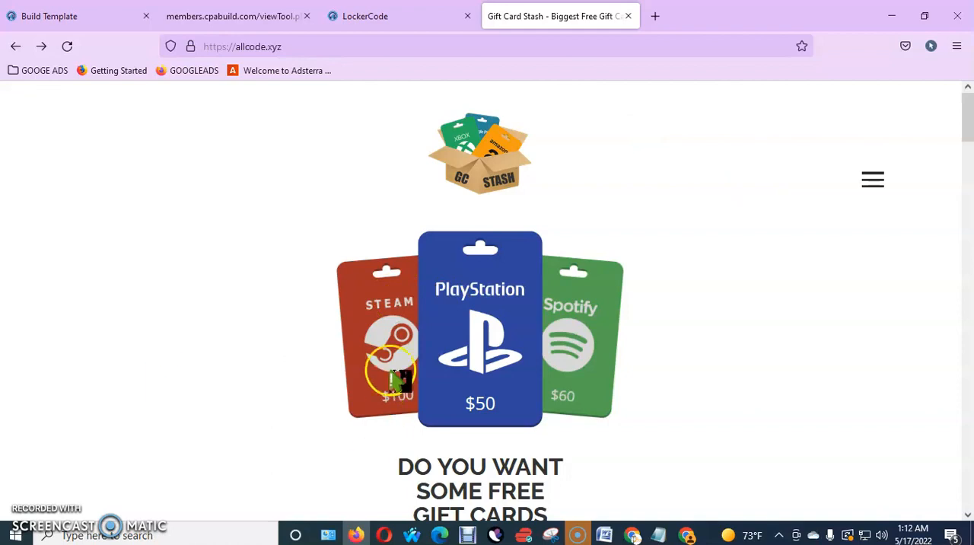
pyautogui.scroll(-5, 525, 358)
pyautogui.scroll(-10, 583, 220)
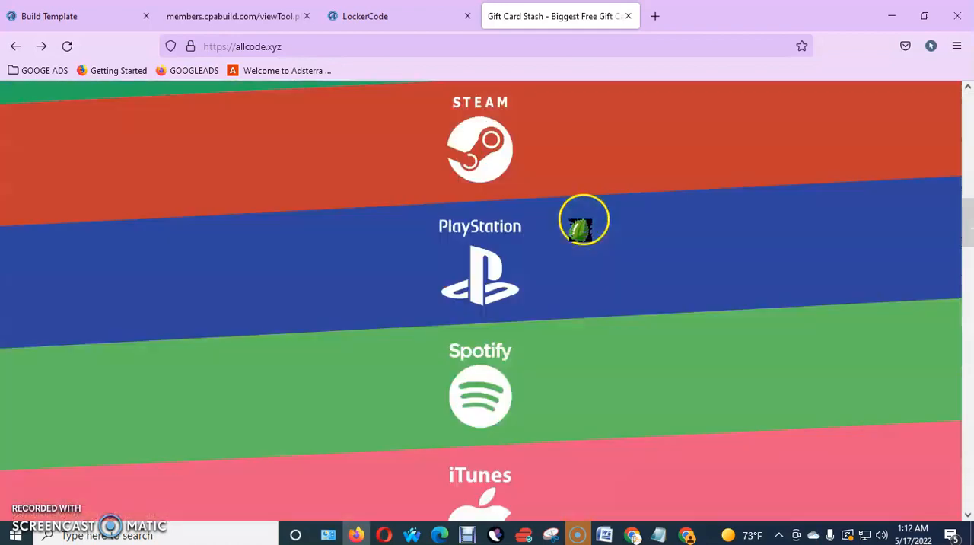
# On the CPABuild locker code page, select the iFrame embed code and copy the content locker's direct URL link
pyautogui.click(394, 19)
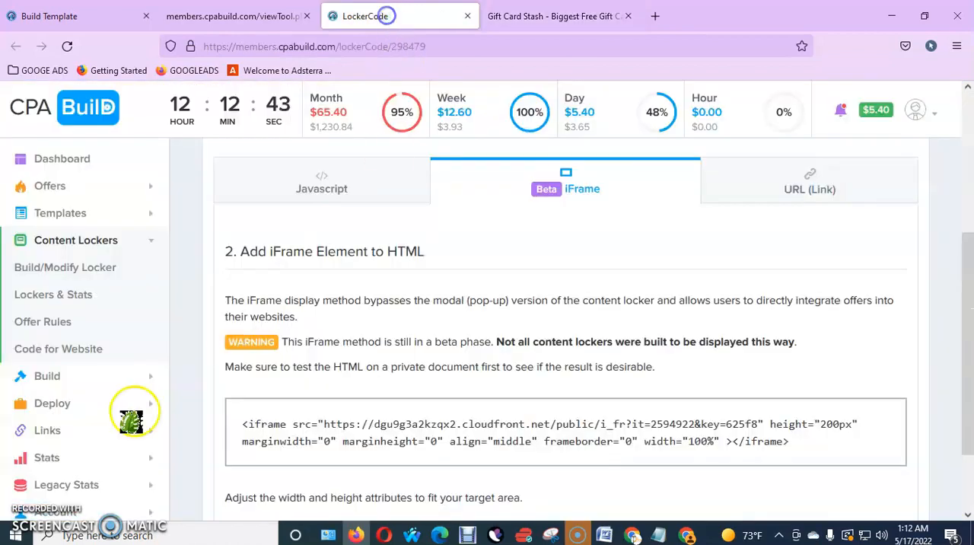
pyautogui.moveTo(795, 452); pyautogui.dragTo(252, 424)
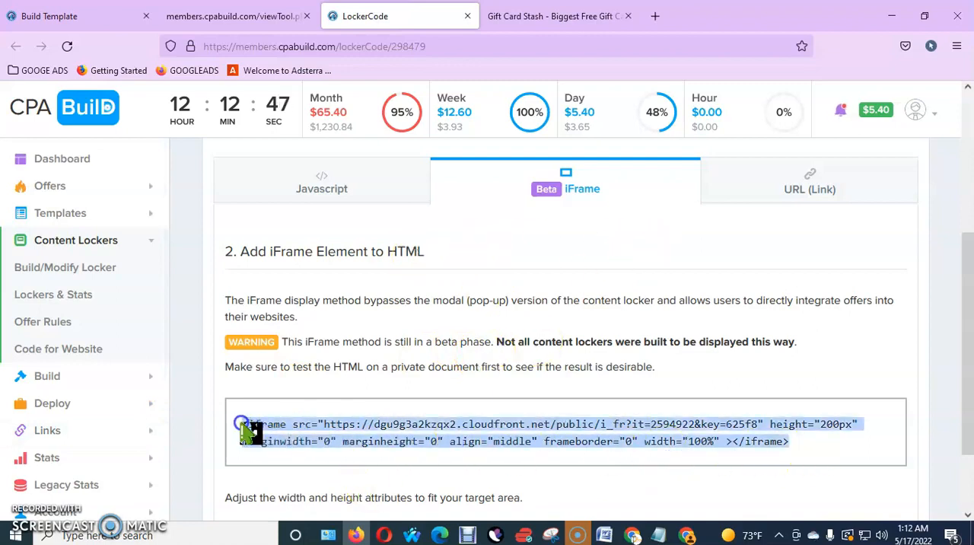
pyautogui.click(811, 189)
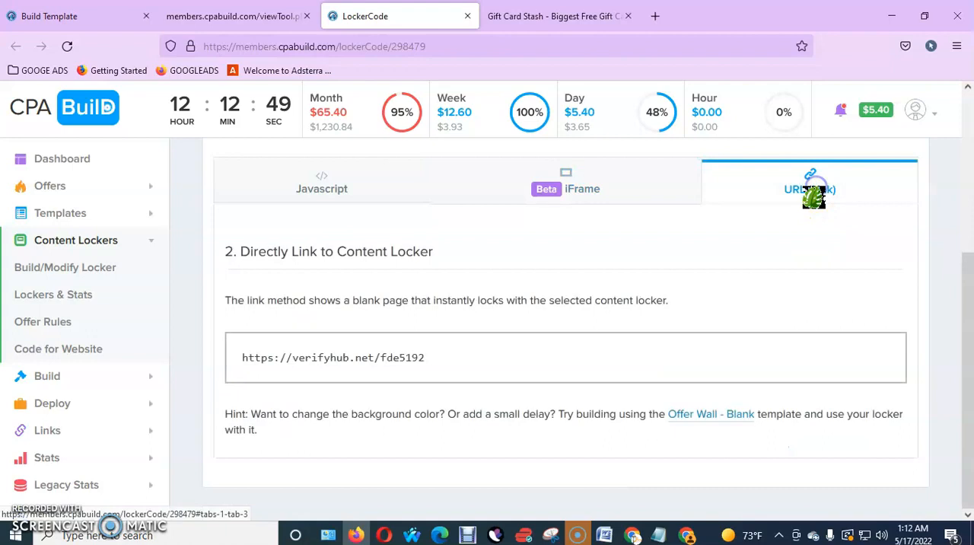
pyautogui.moveTo(452, 368); pyautogui.dragTo(259, 364)
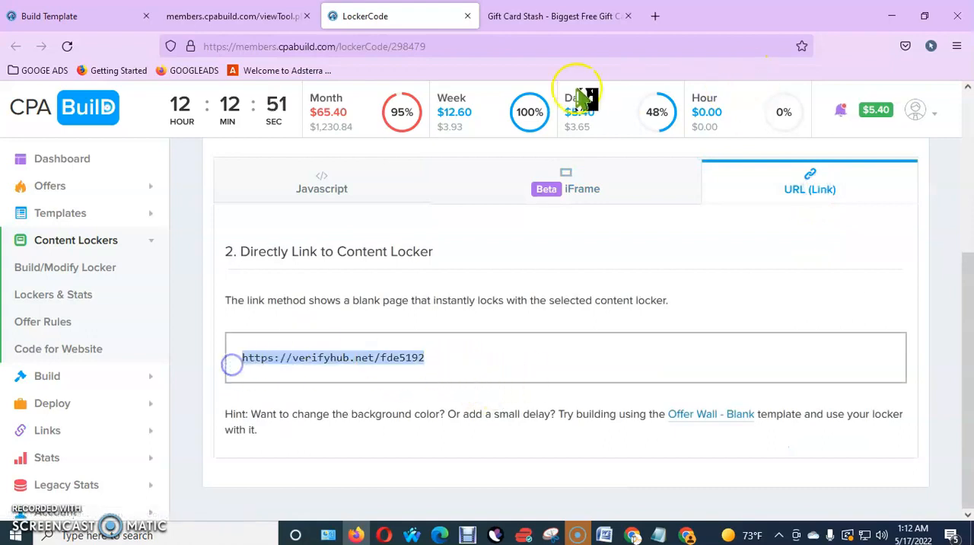
pyautogui.rightClick(360, 360)
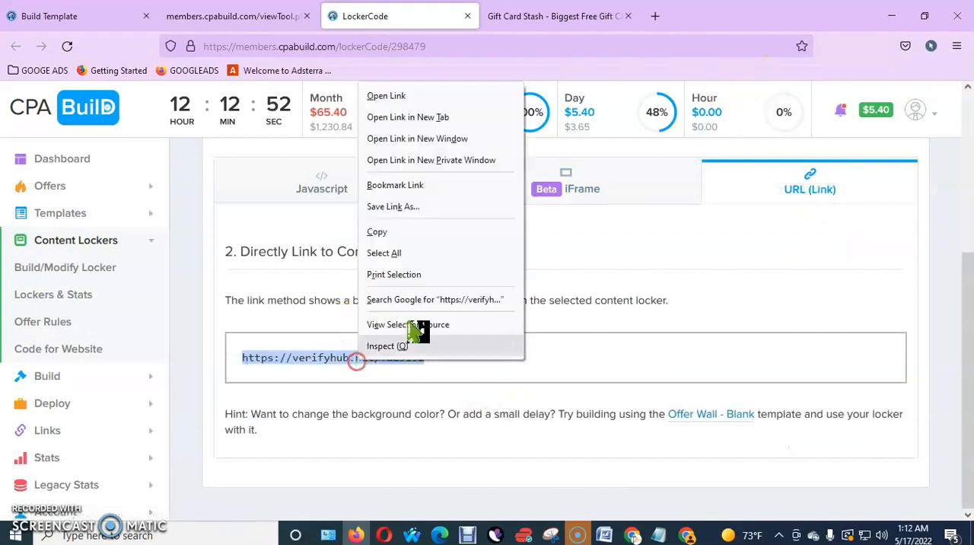
pyautogui.click(381, 231)
pyautogui.click(655, 16)
pyautogui.rightClick(594, 38)
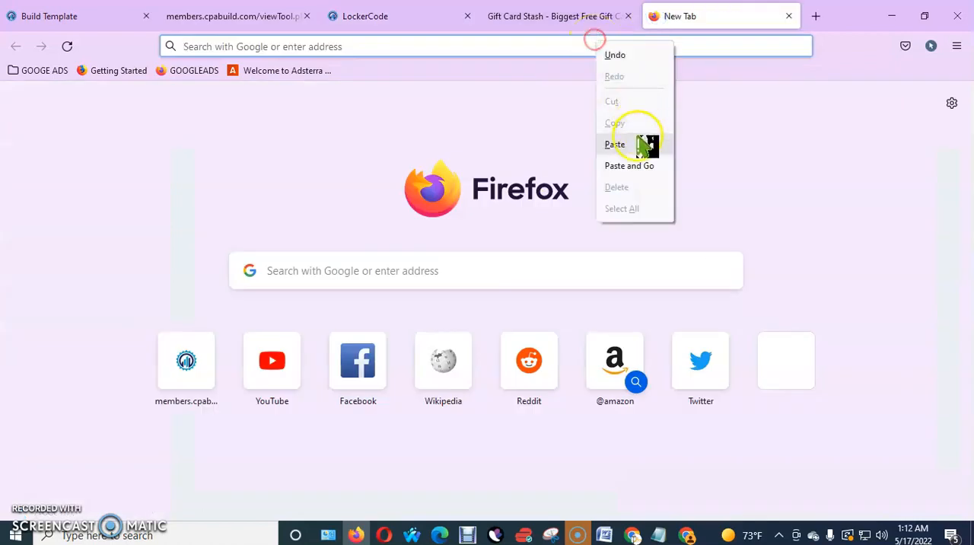
pyautogui.click(613, 144)
pyautogui.press('Return')
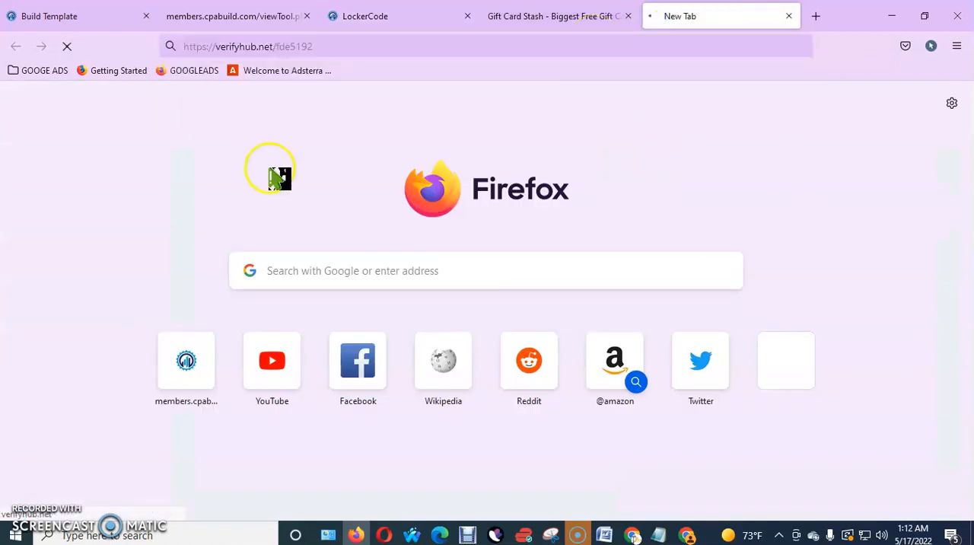